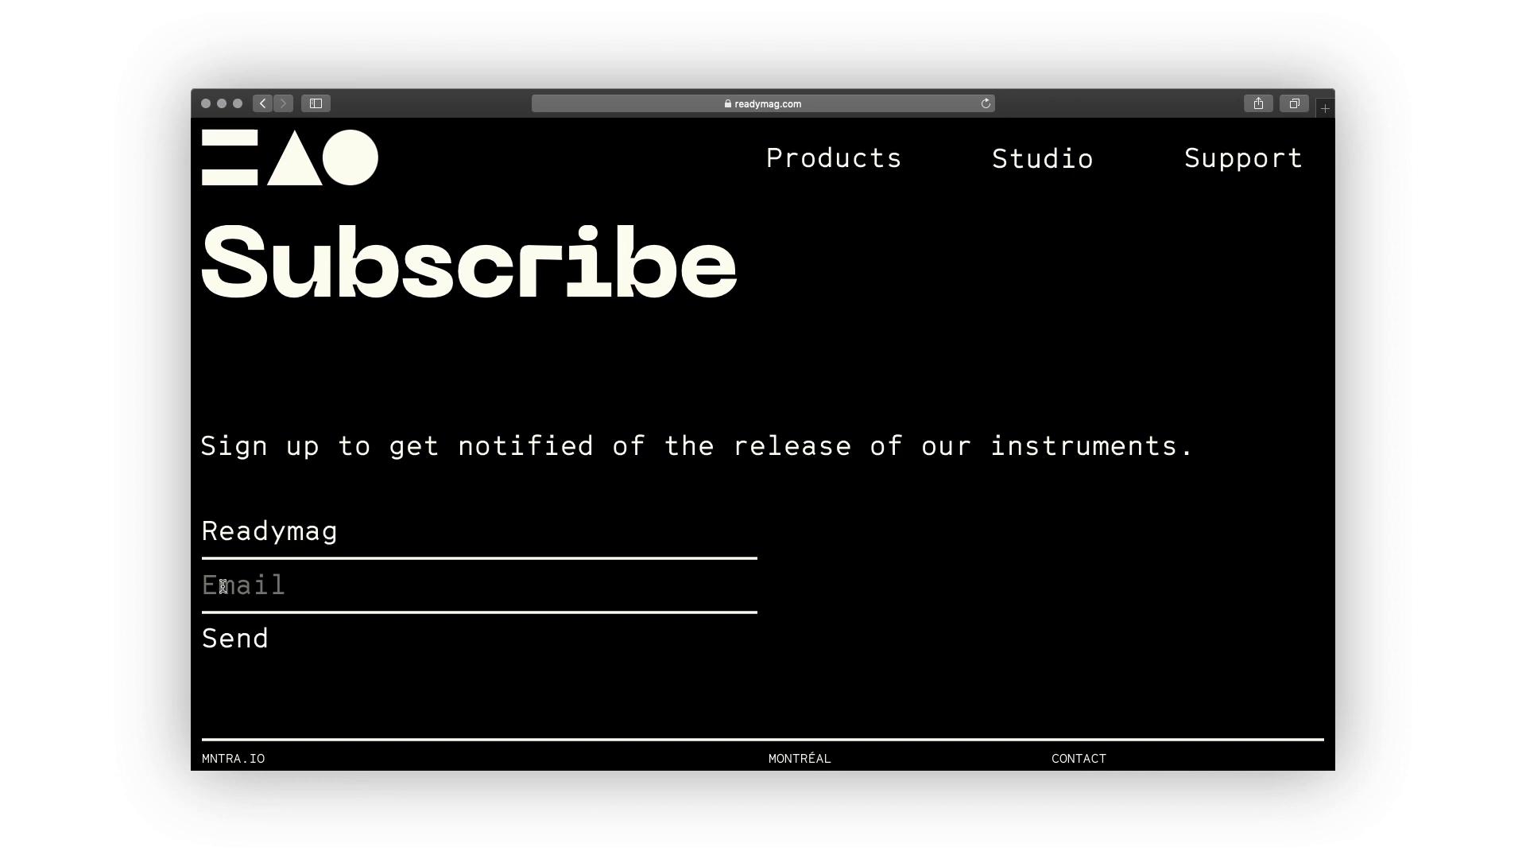
In the sample return form, enter 'Readymag' as the name and fill in an e-mail address.
click(223, 586)
text(Ready)
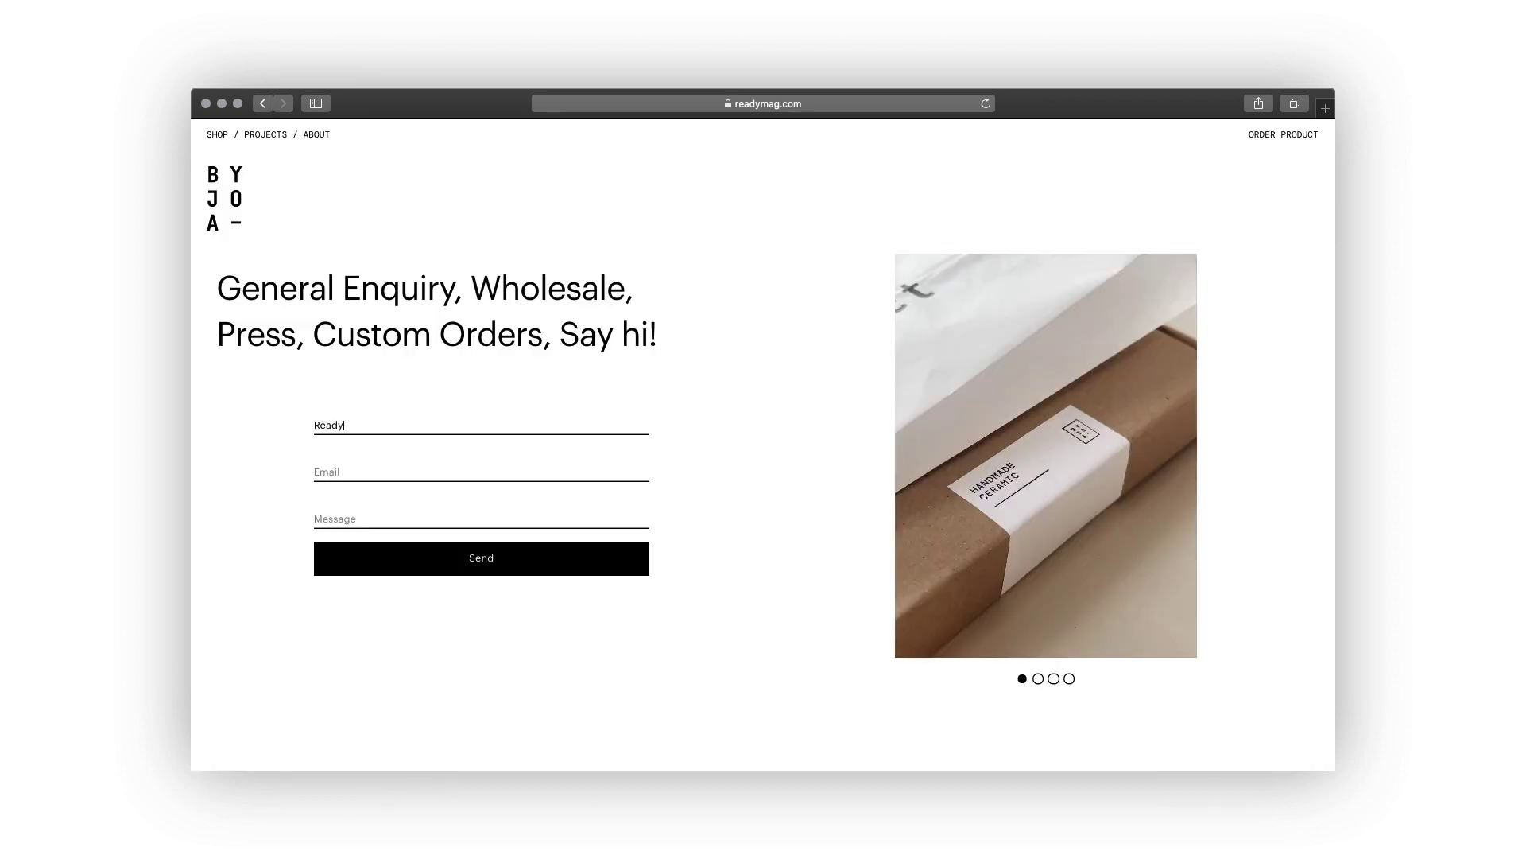
text(mag)
click(334, 472)
text(Re)
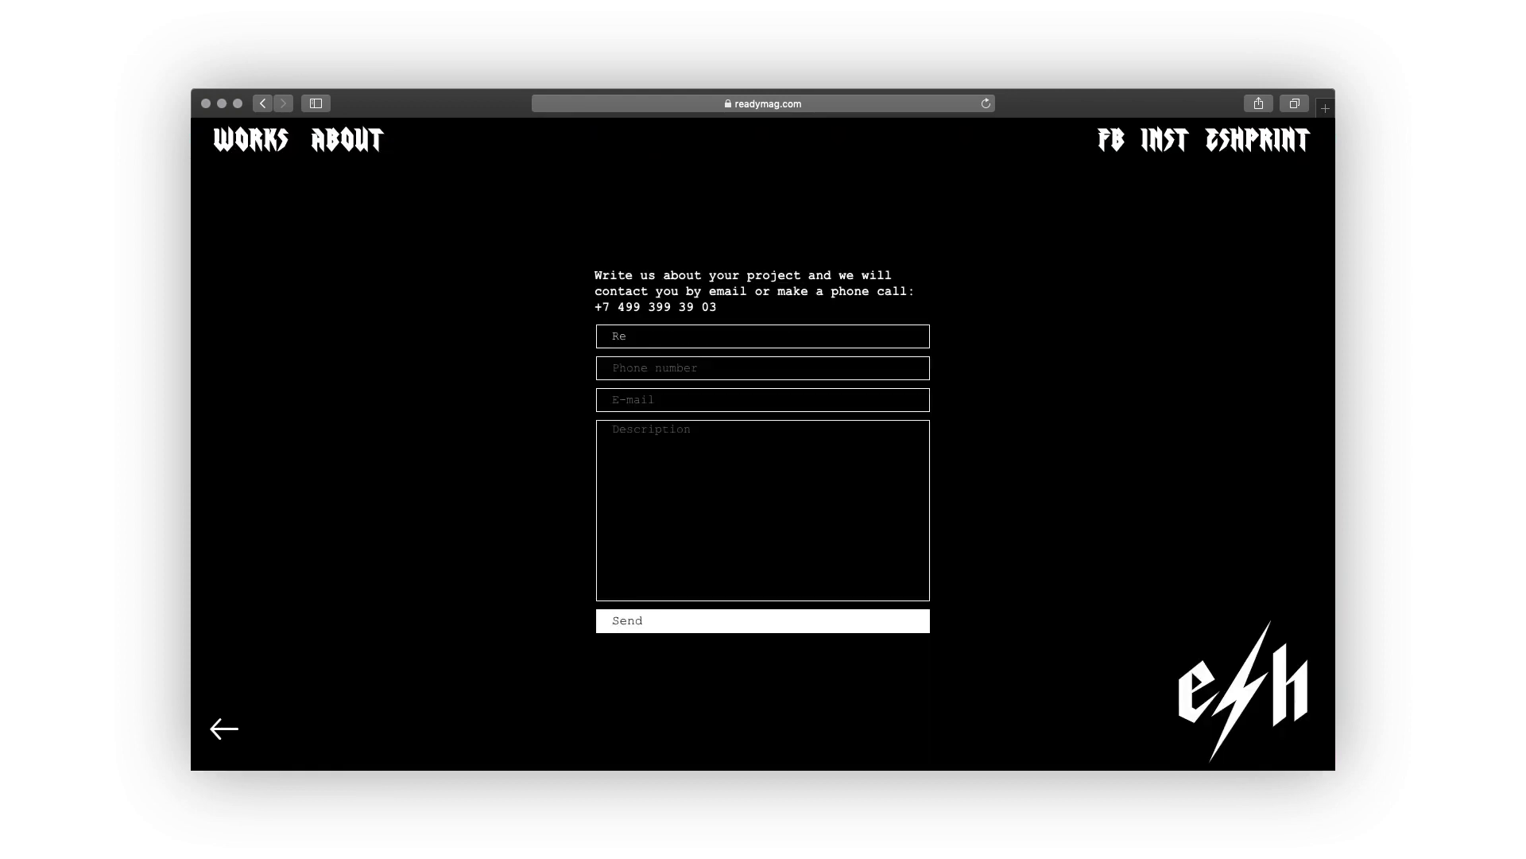
text(adymag)
Enter a phone number and set the reason of return to 'Detail missing'.
click(628, 367)
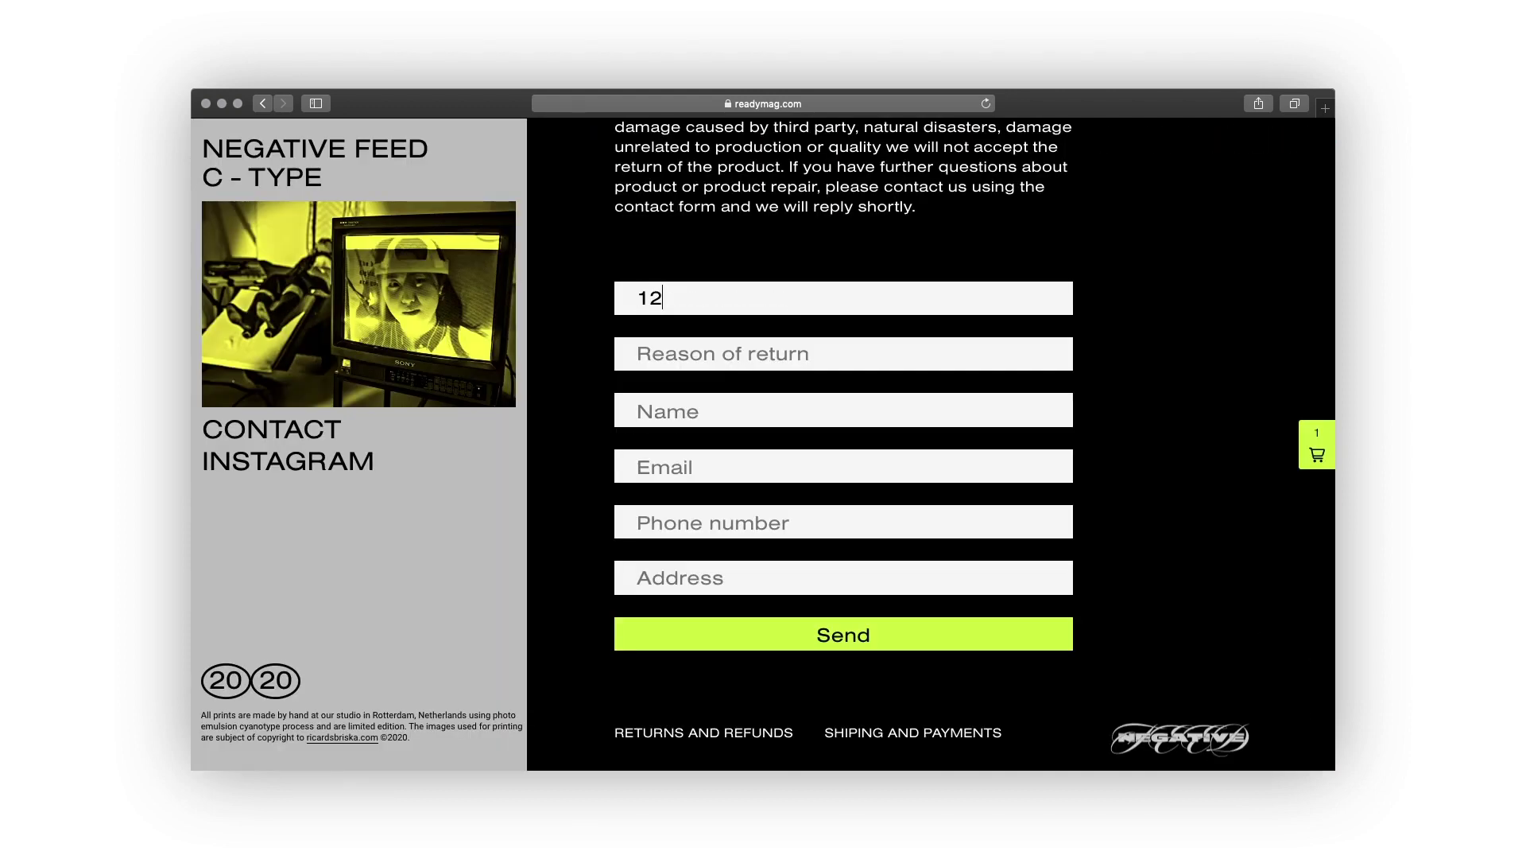
click(779, 353)
text(Detail missing)
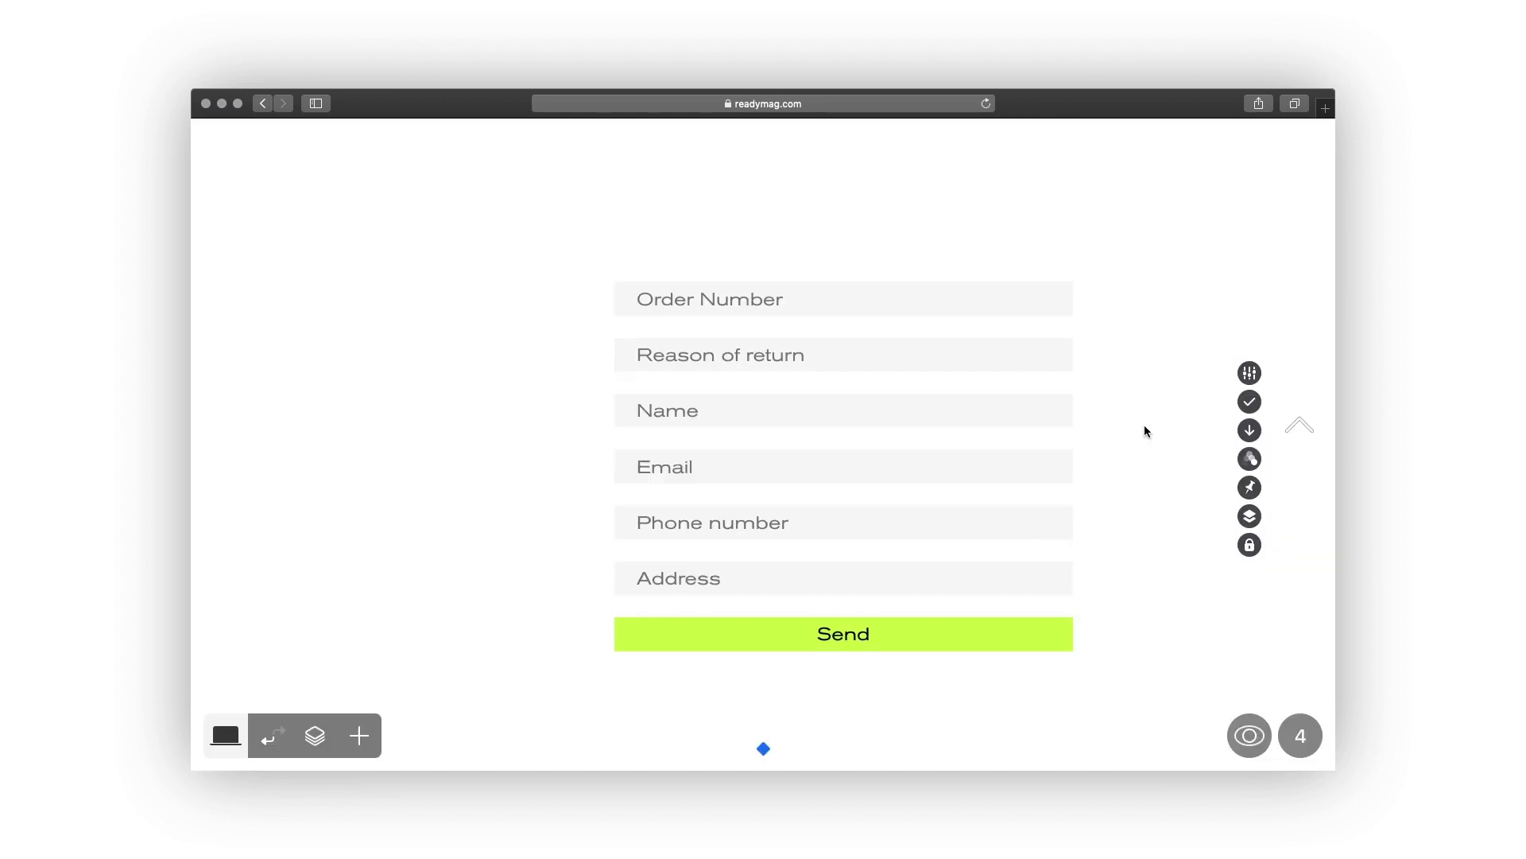
Select the form and rename the Order Number label to 'number' in its field list.
click(1033, 477)
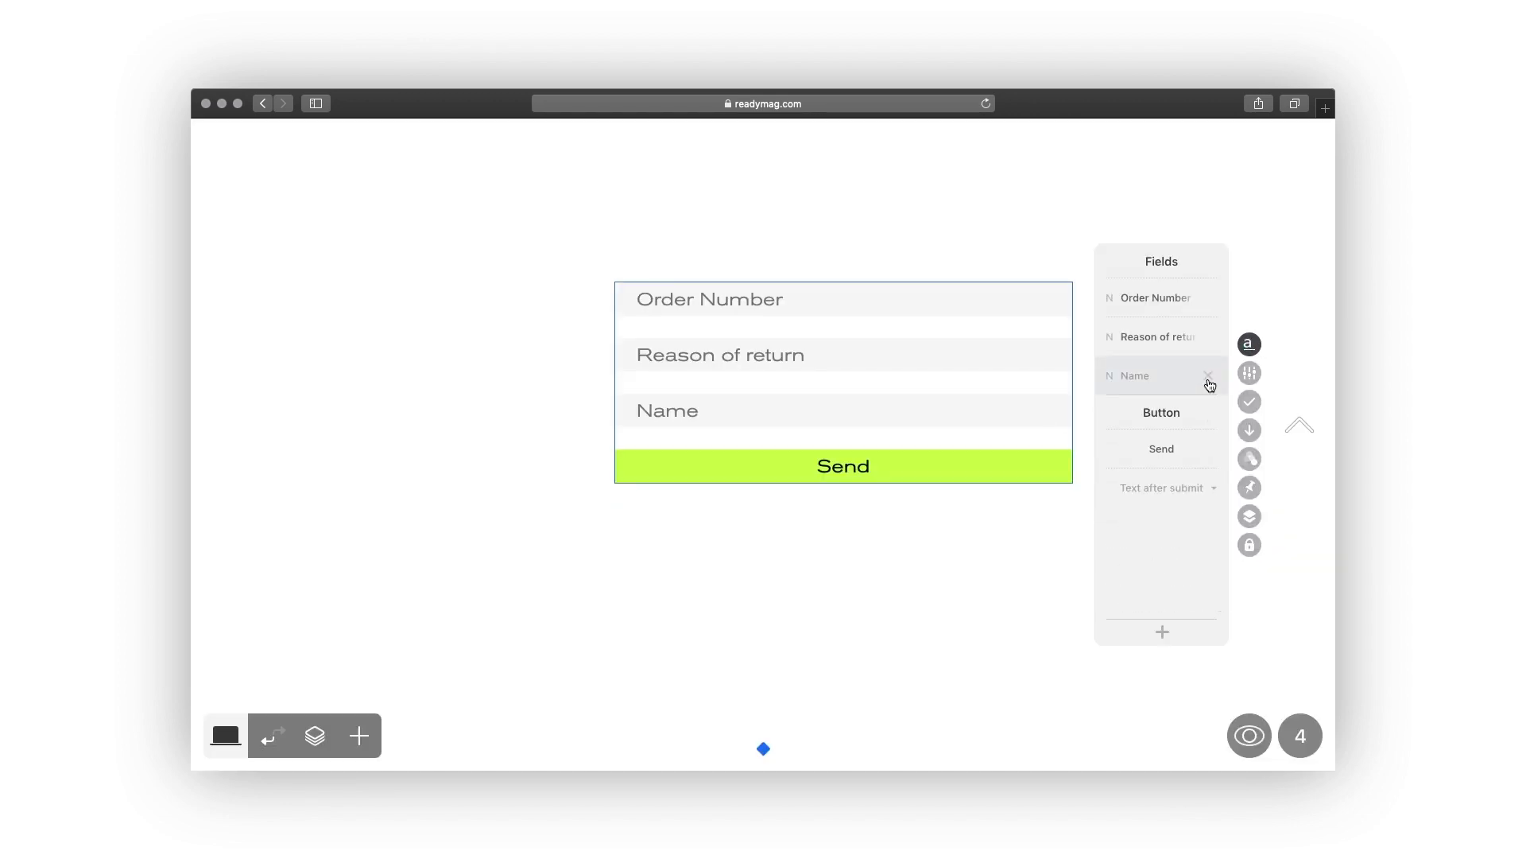
click(1207, 374)
triple_click(1139, 297)
text(number)
double_click(1136, 338)
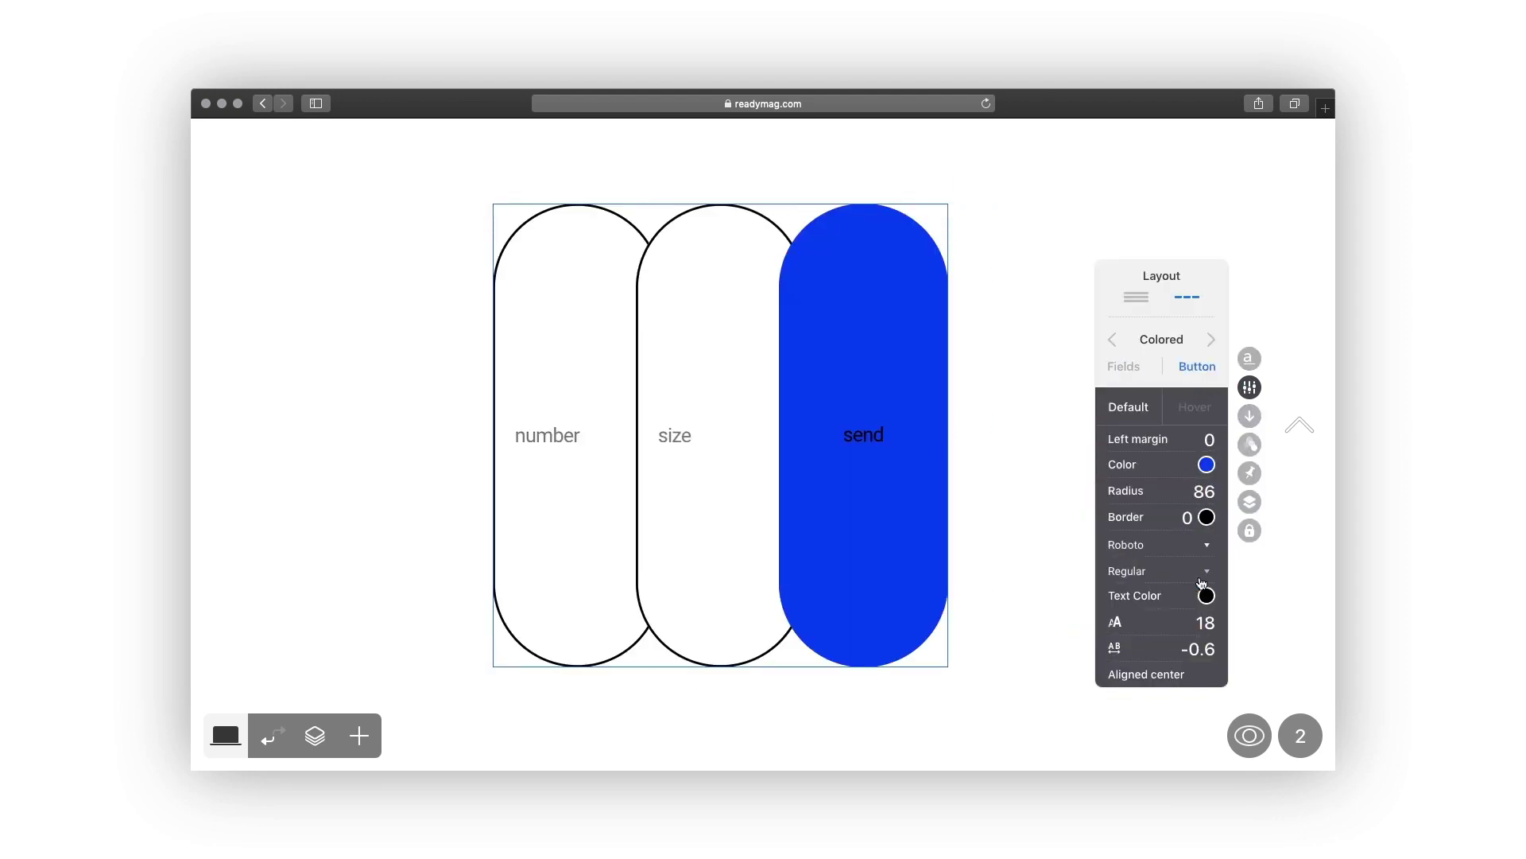
Preview the blue pill, orange-red, underlined, rounded-button and green form style presets.
click(735, 723)
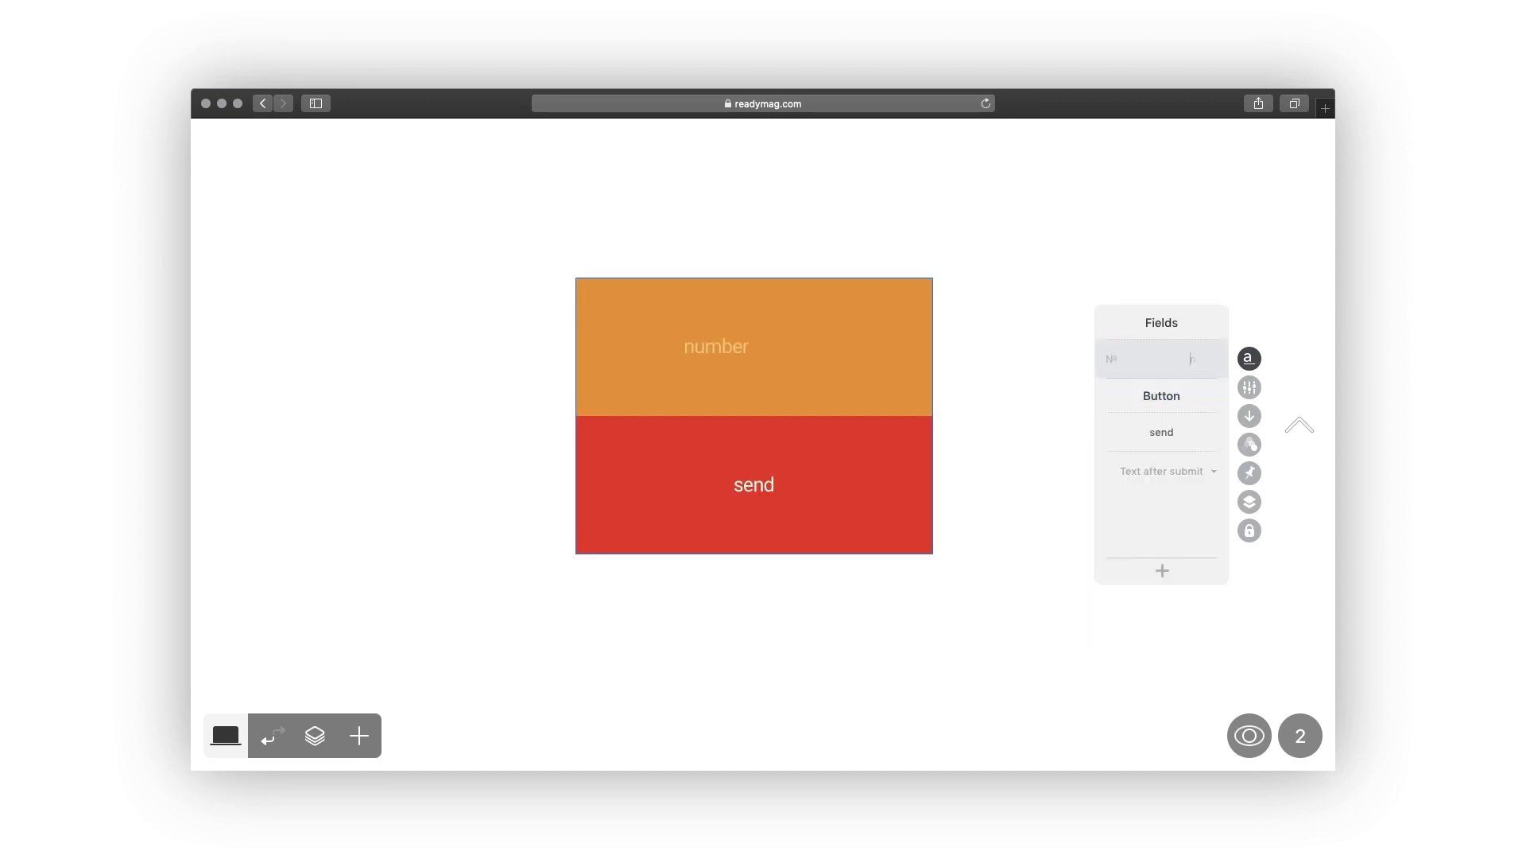
click(761, 676)
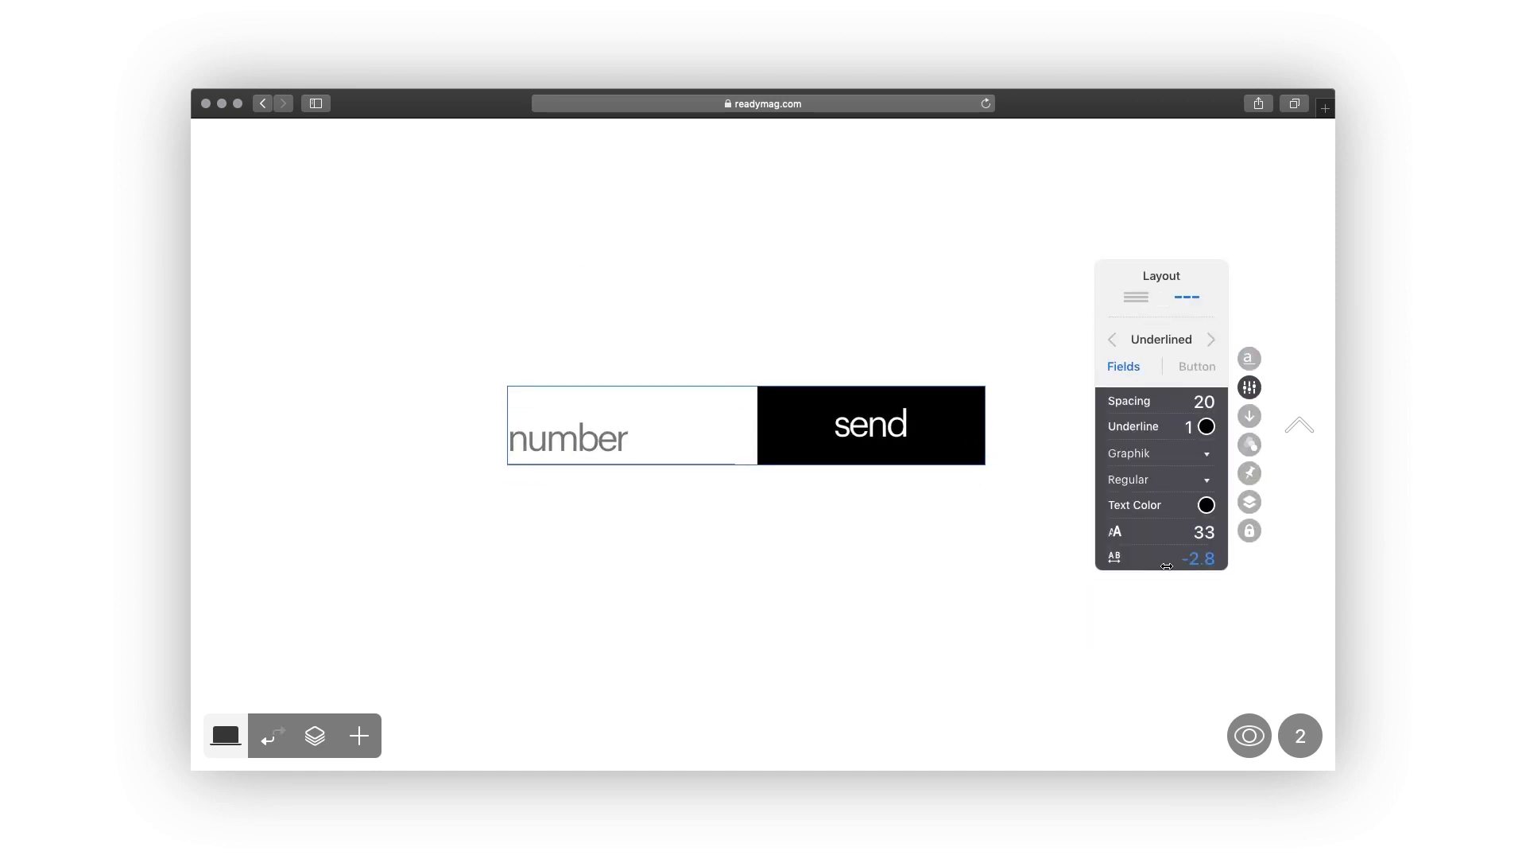
click(734, 593)
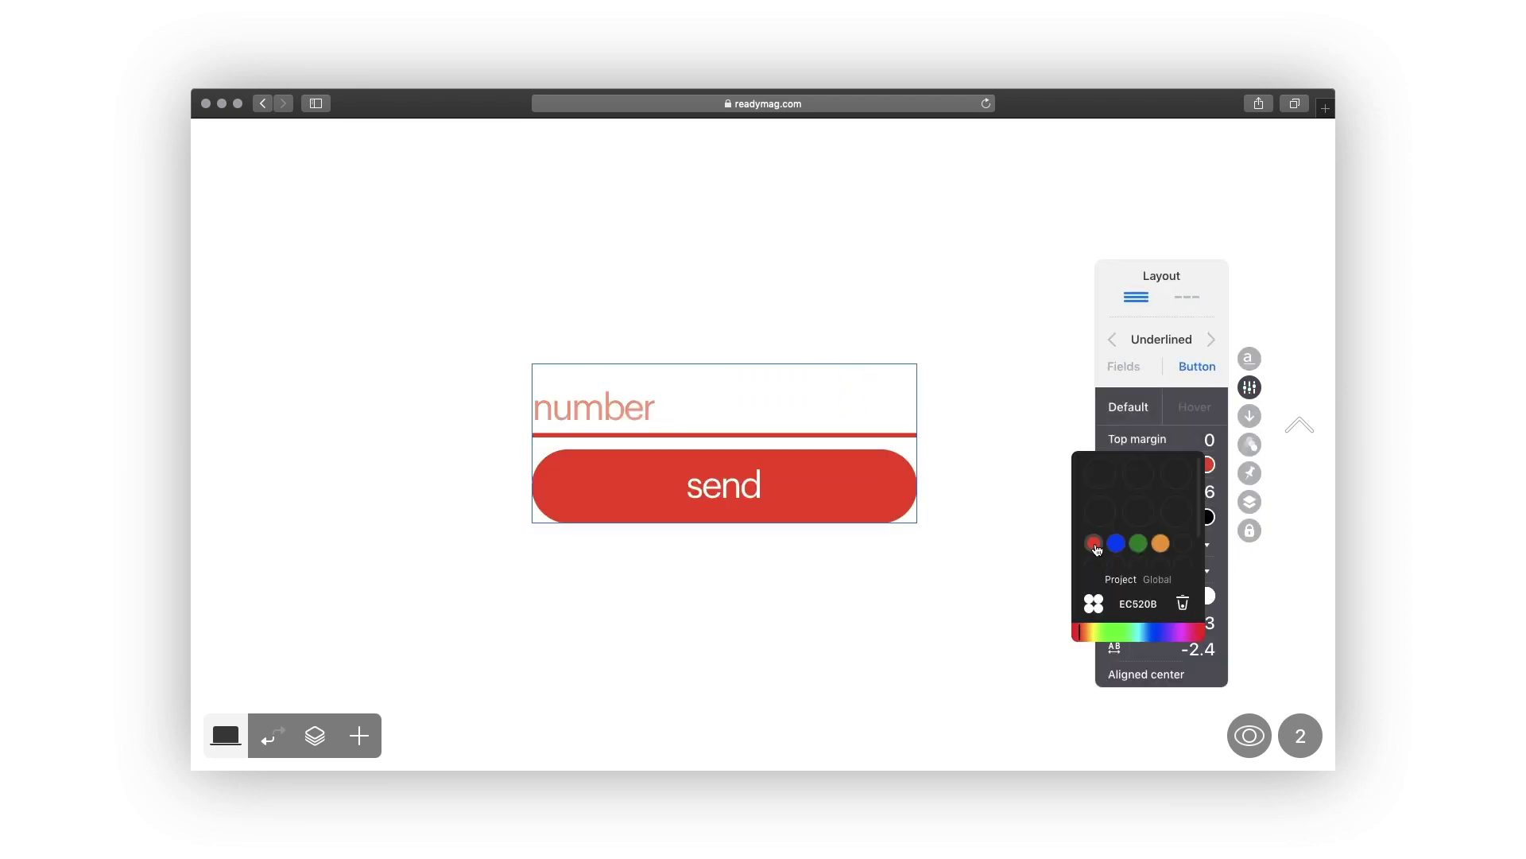
click(746, 632)
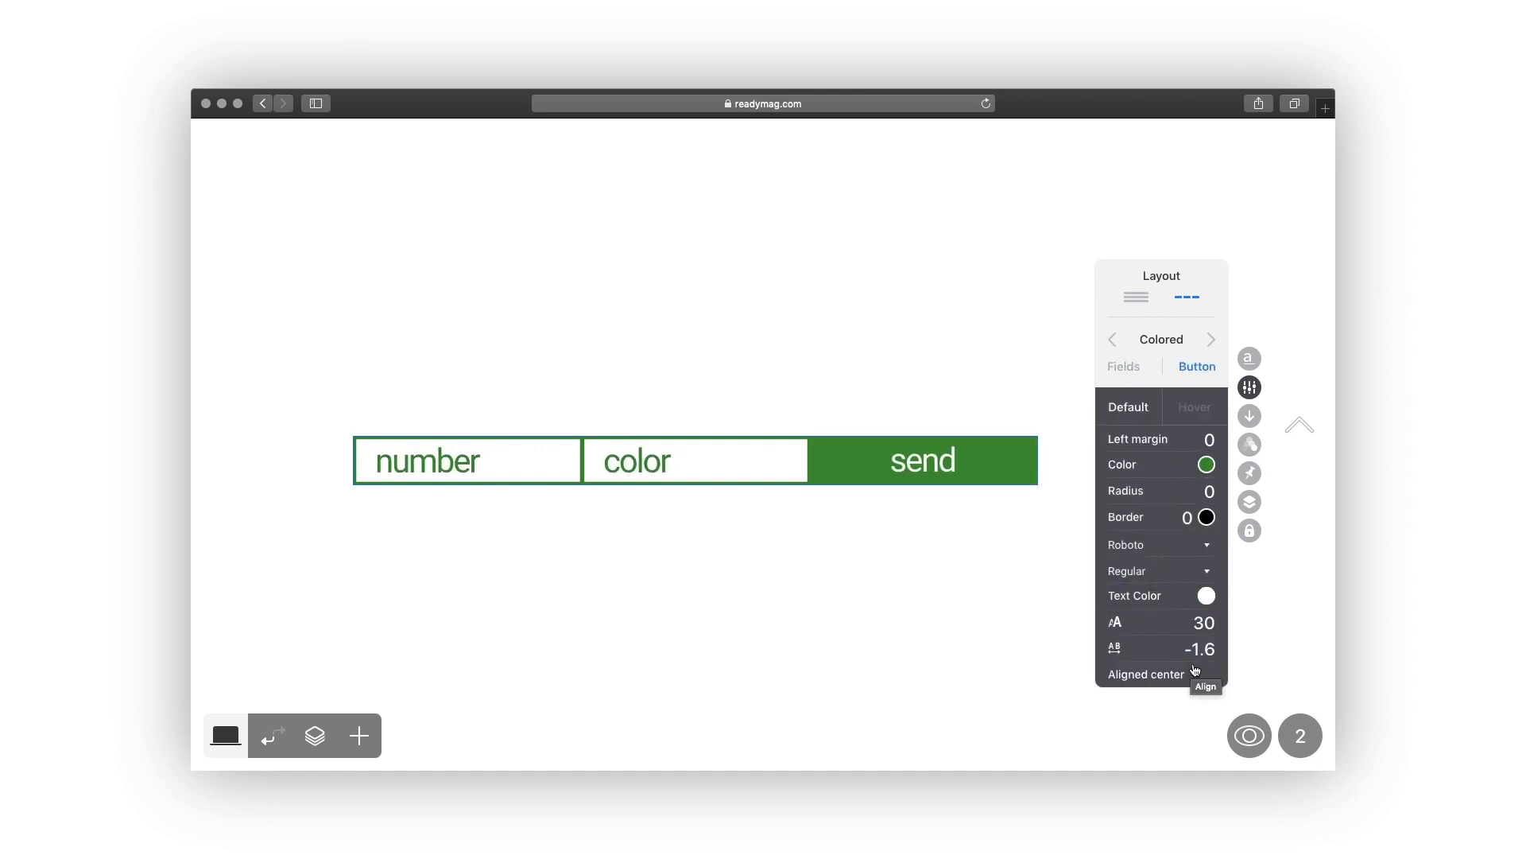
click(824, 605)
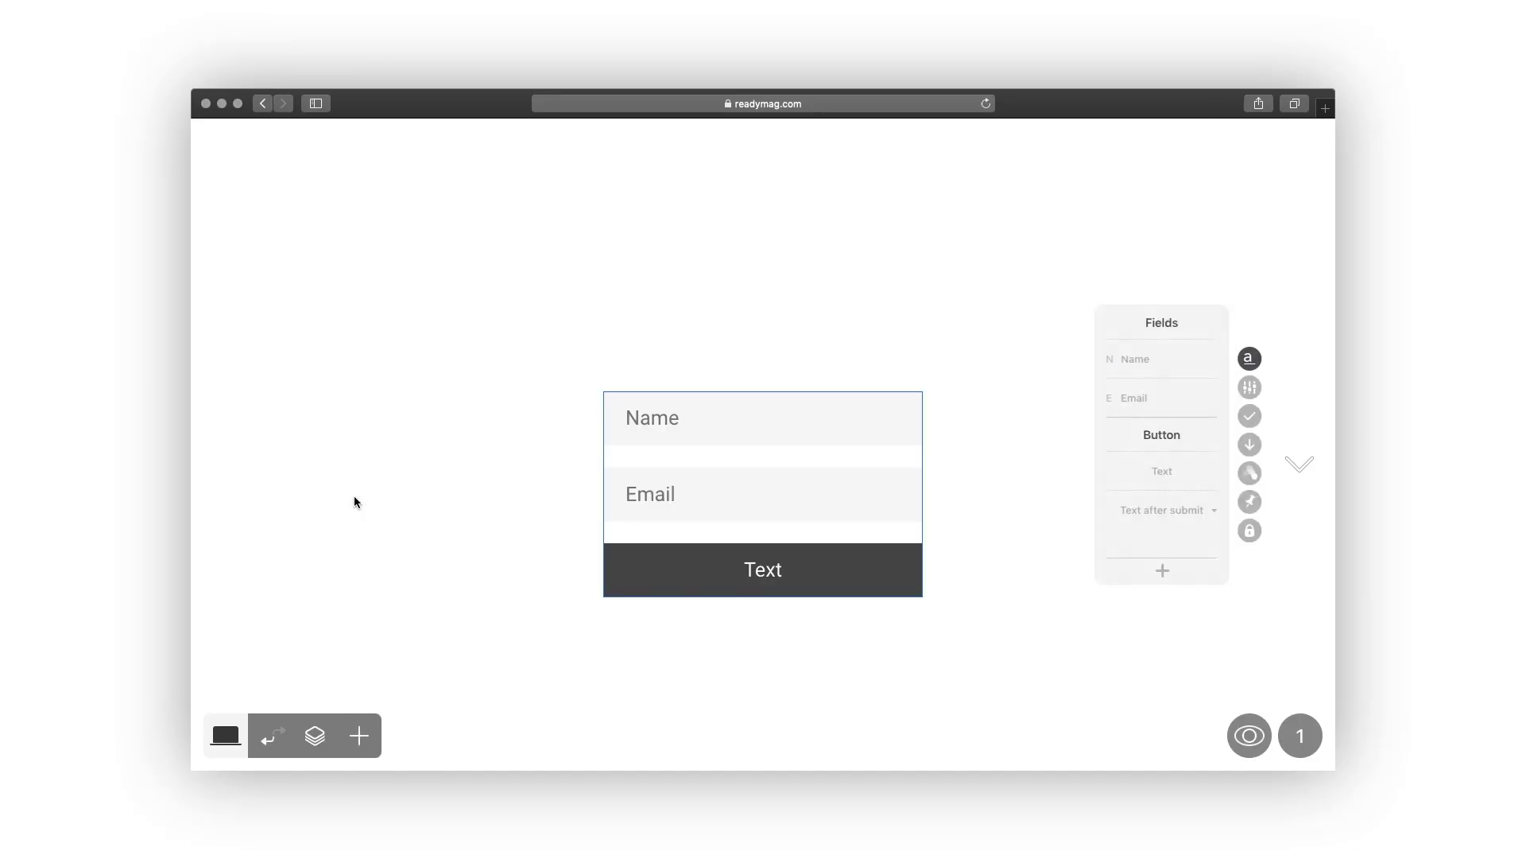
Move the form up-left, make it wider and shorter, and rename the Name field 'title'.
drag(657, 423, 495, 320)
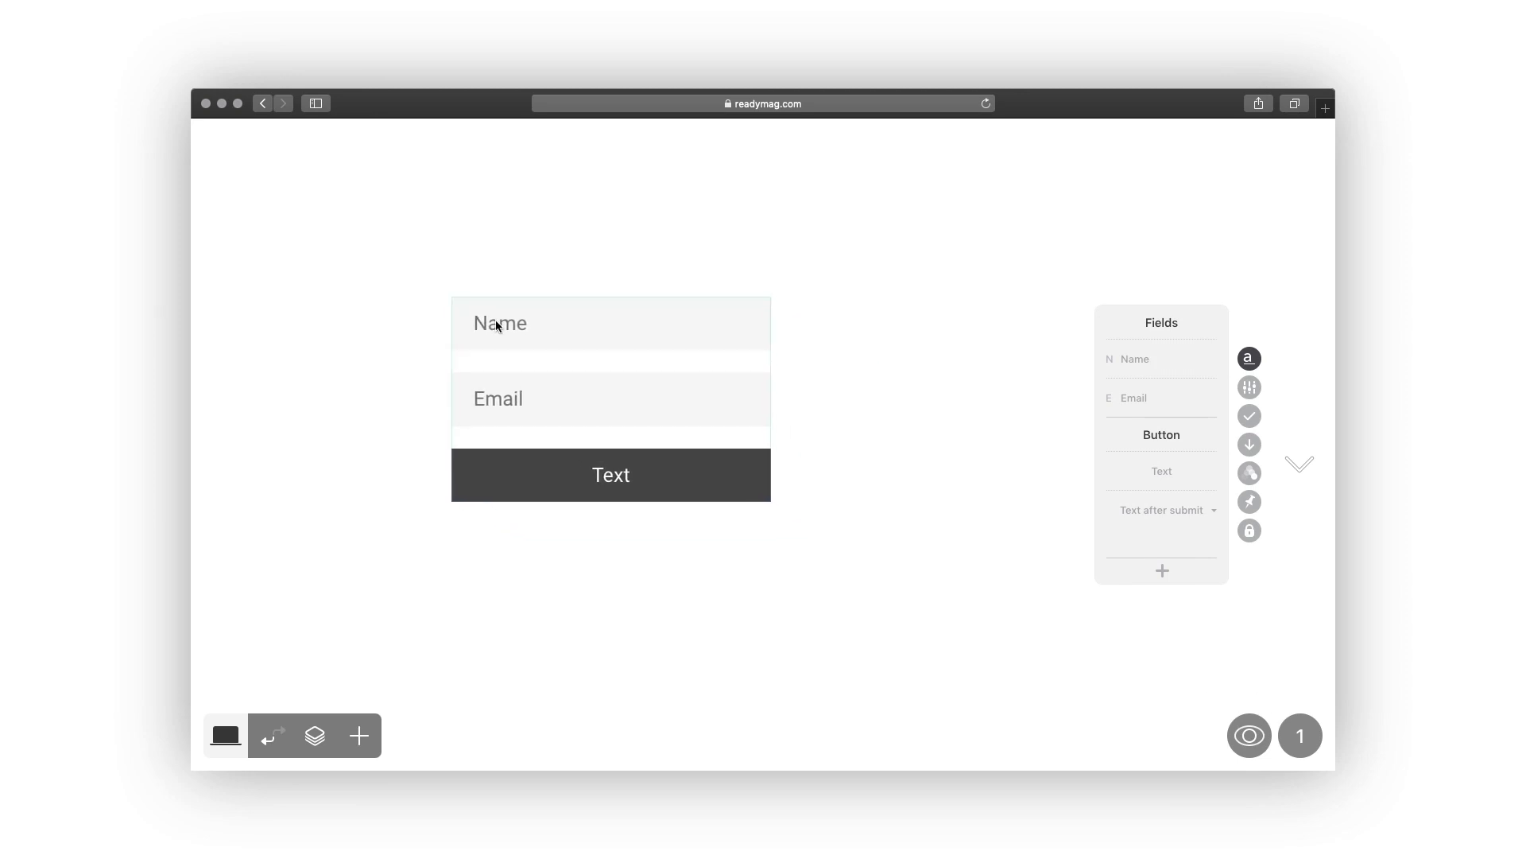
drag(739, 490, 804, 445)
click(1135, 360)
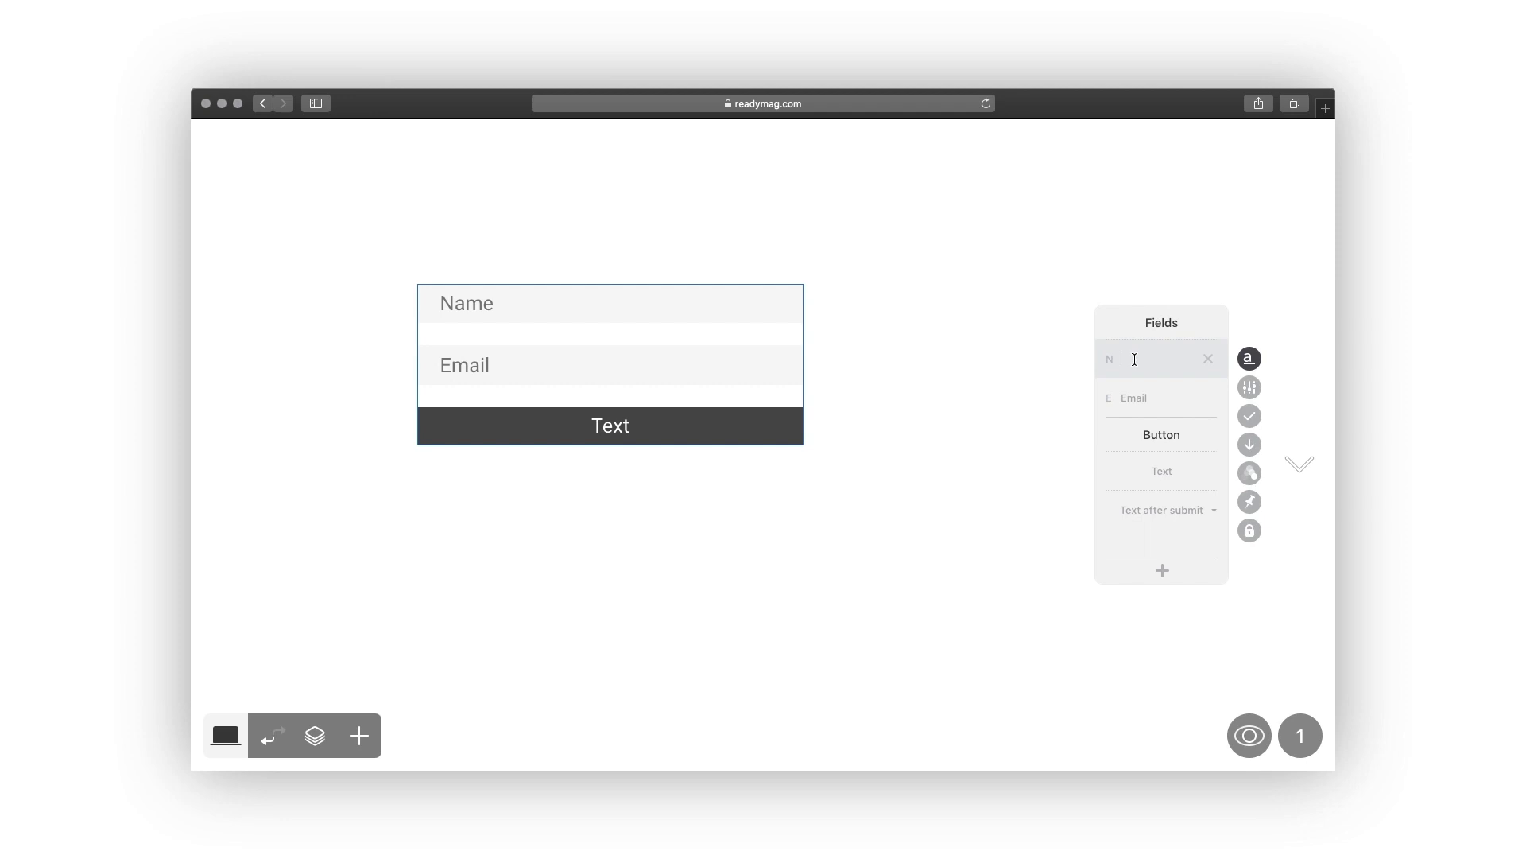
text(title)
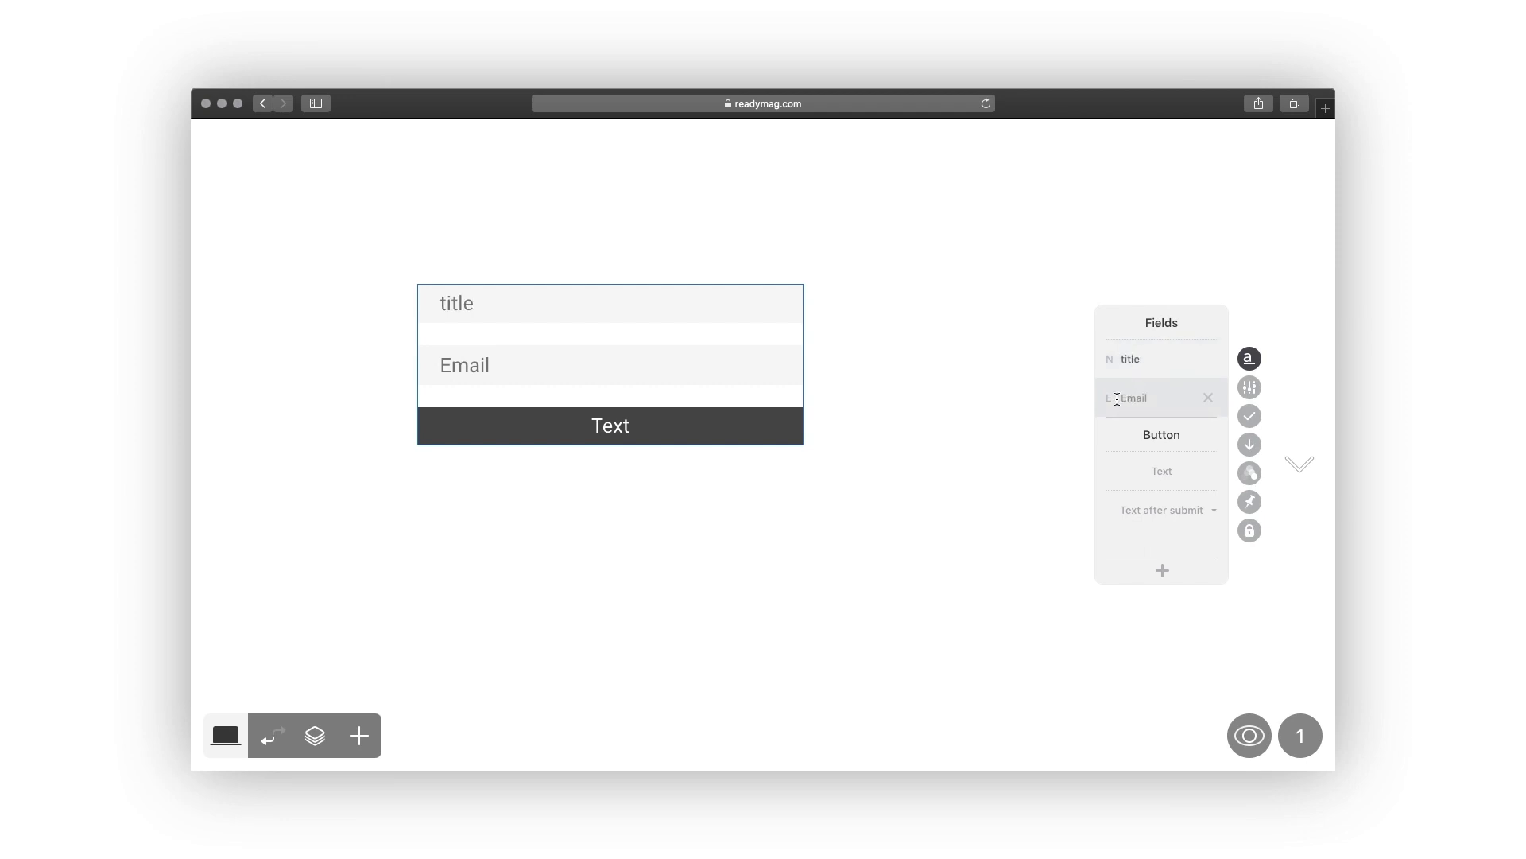
Change the Email field to a File field named 'project' and make 'title' optional.
click(1109, 399)
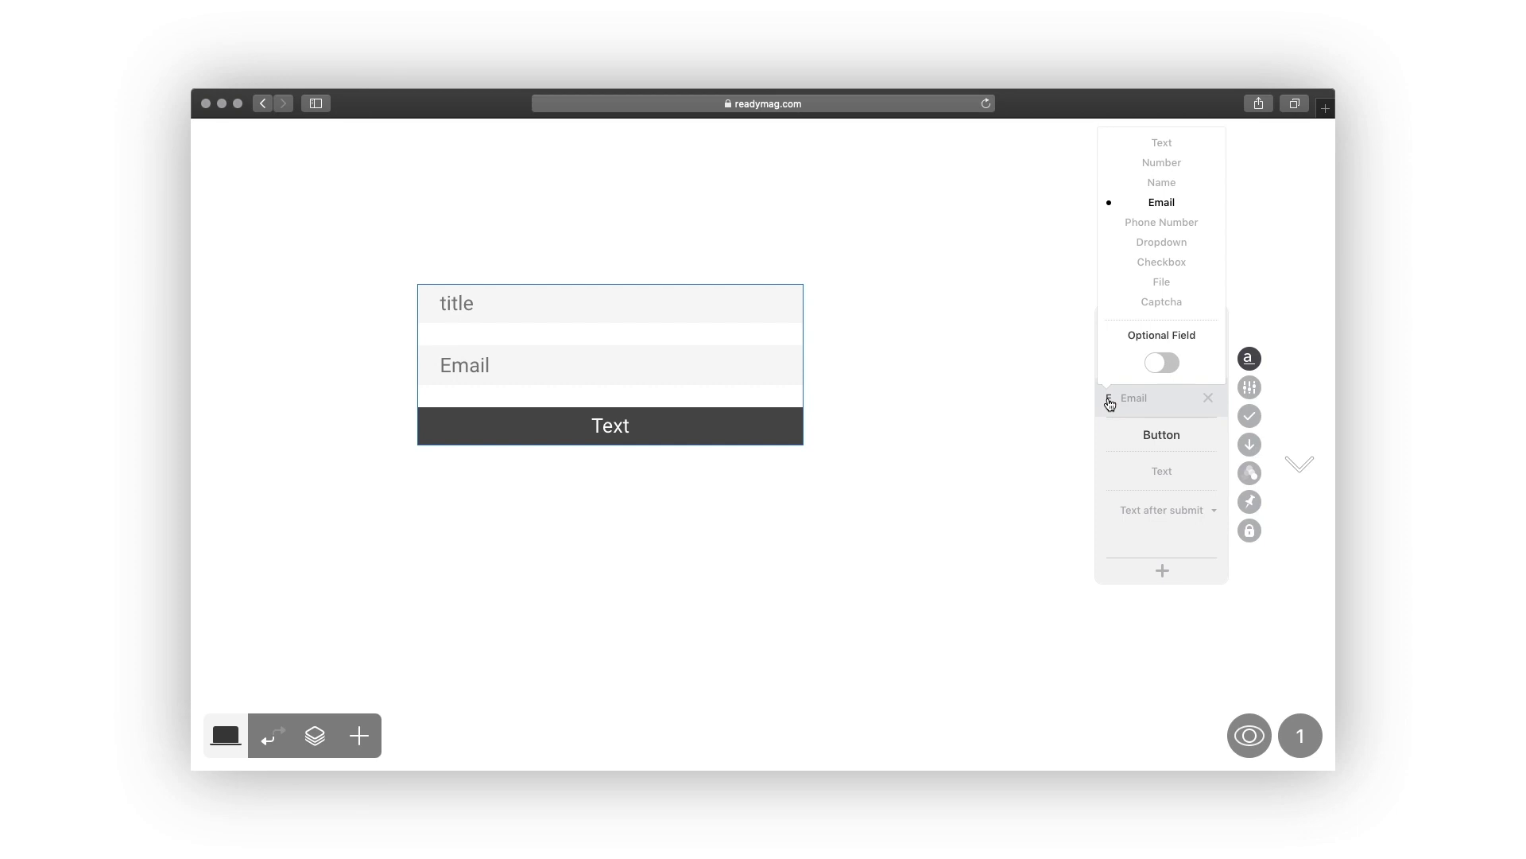
click(1167, 281)
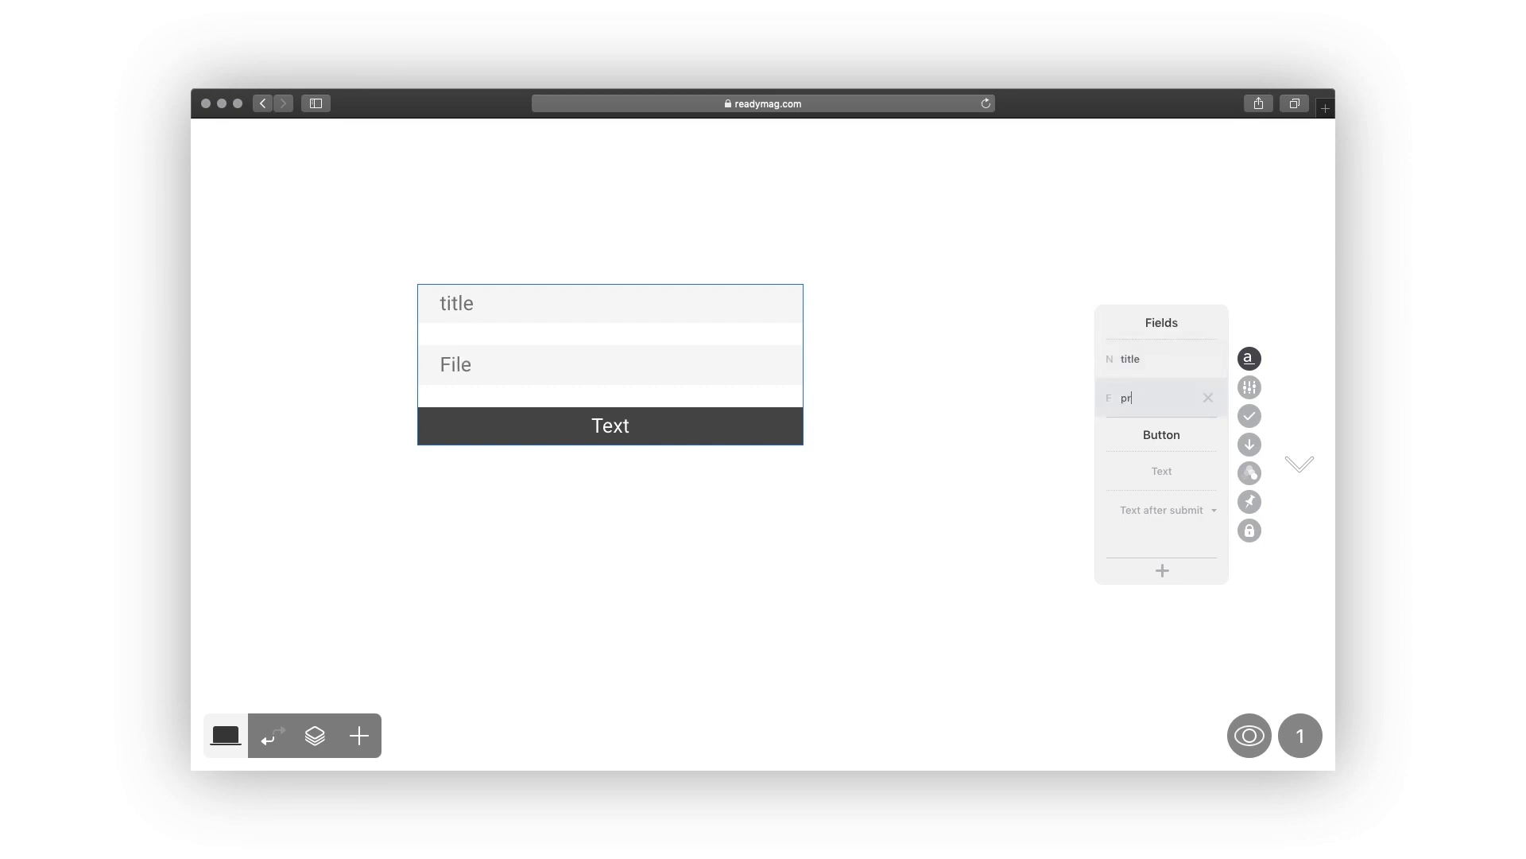
text(project)
click(1109, 359)
click(1162, 608)
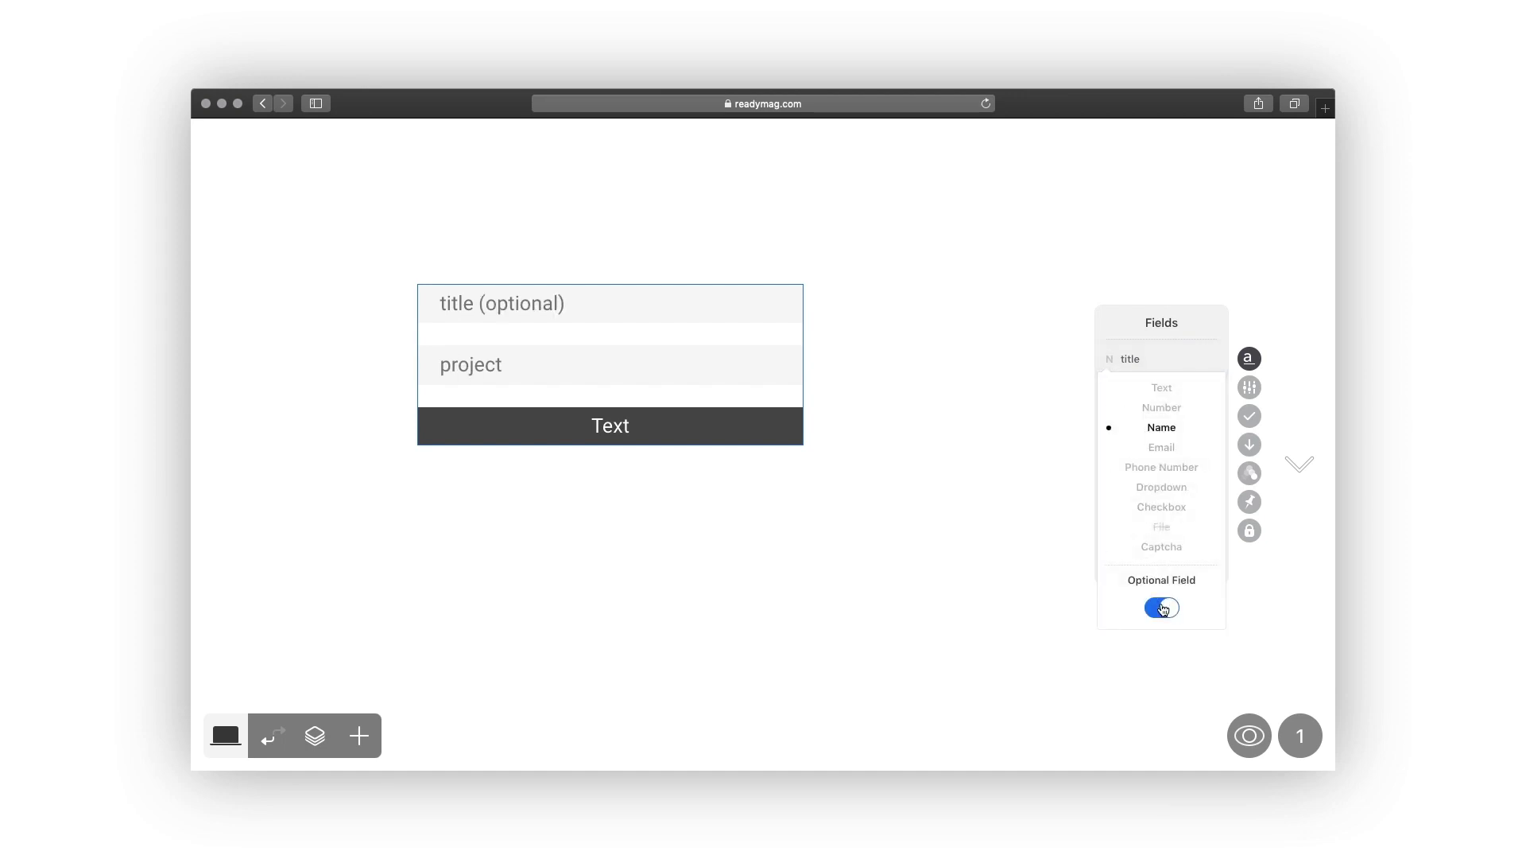
Label the button 'submit' and keep showing the text message 'thank you!' after submitting.
click(1109, 359)
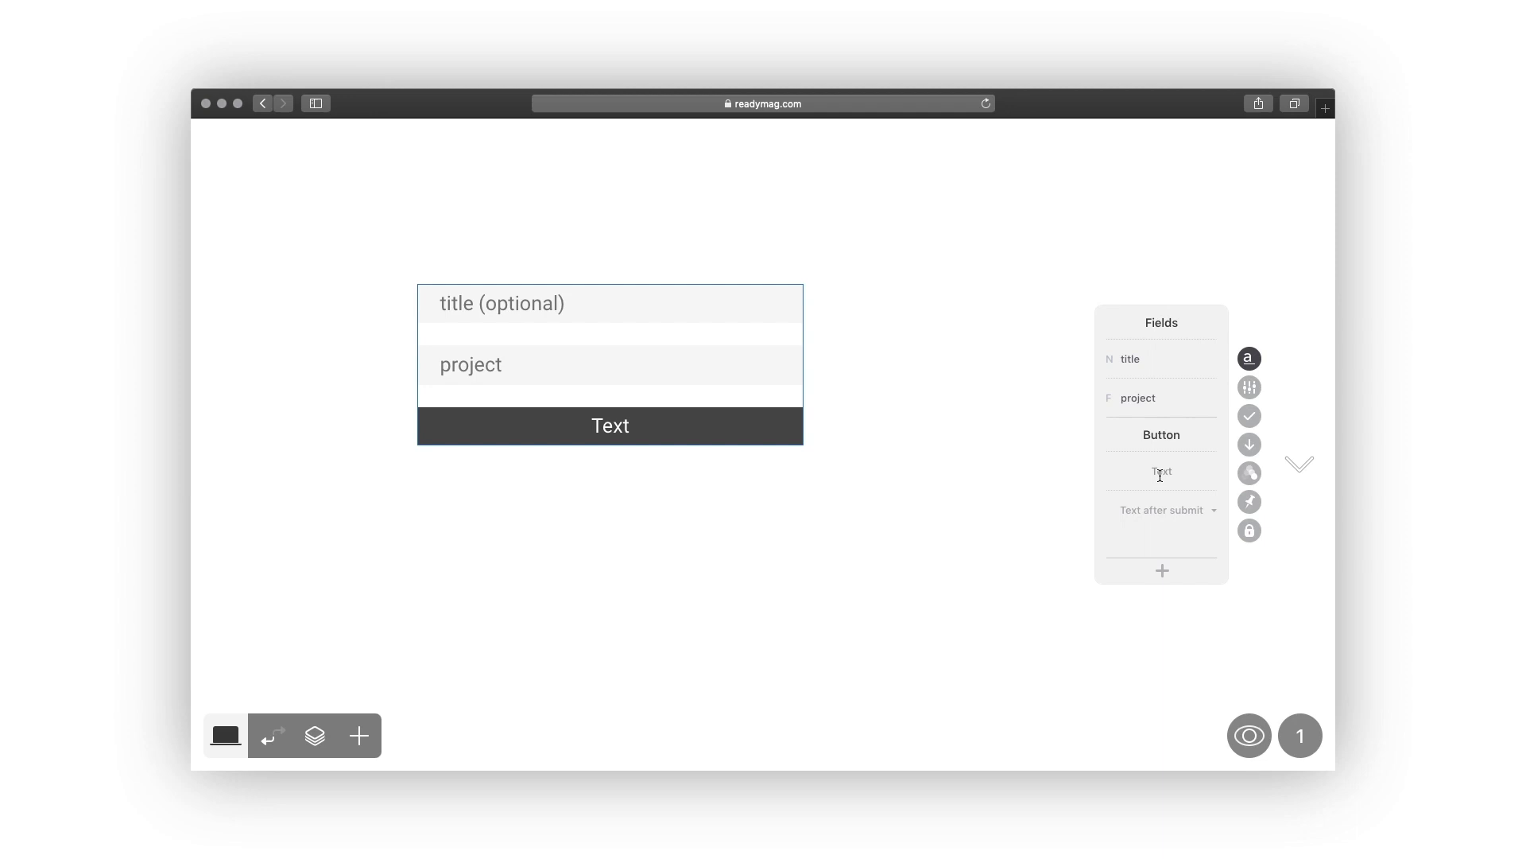
text(submit)
click(1175, 508)
text(thank you!)
click(1214, 512)
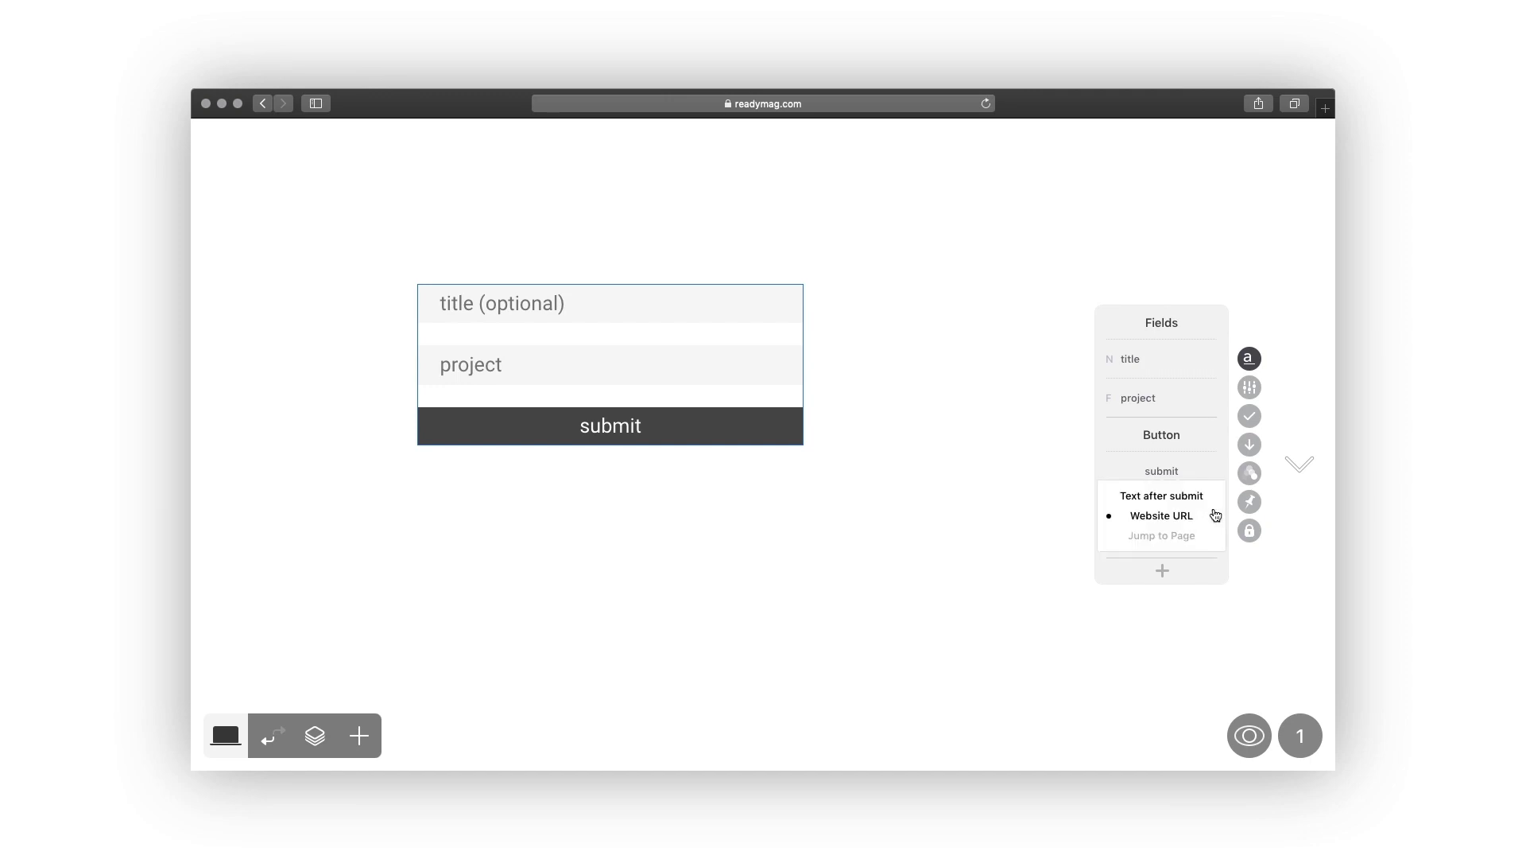
click(1190, 564)
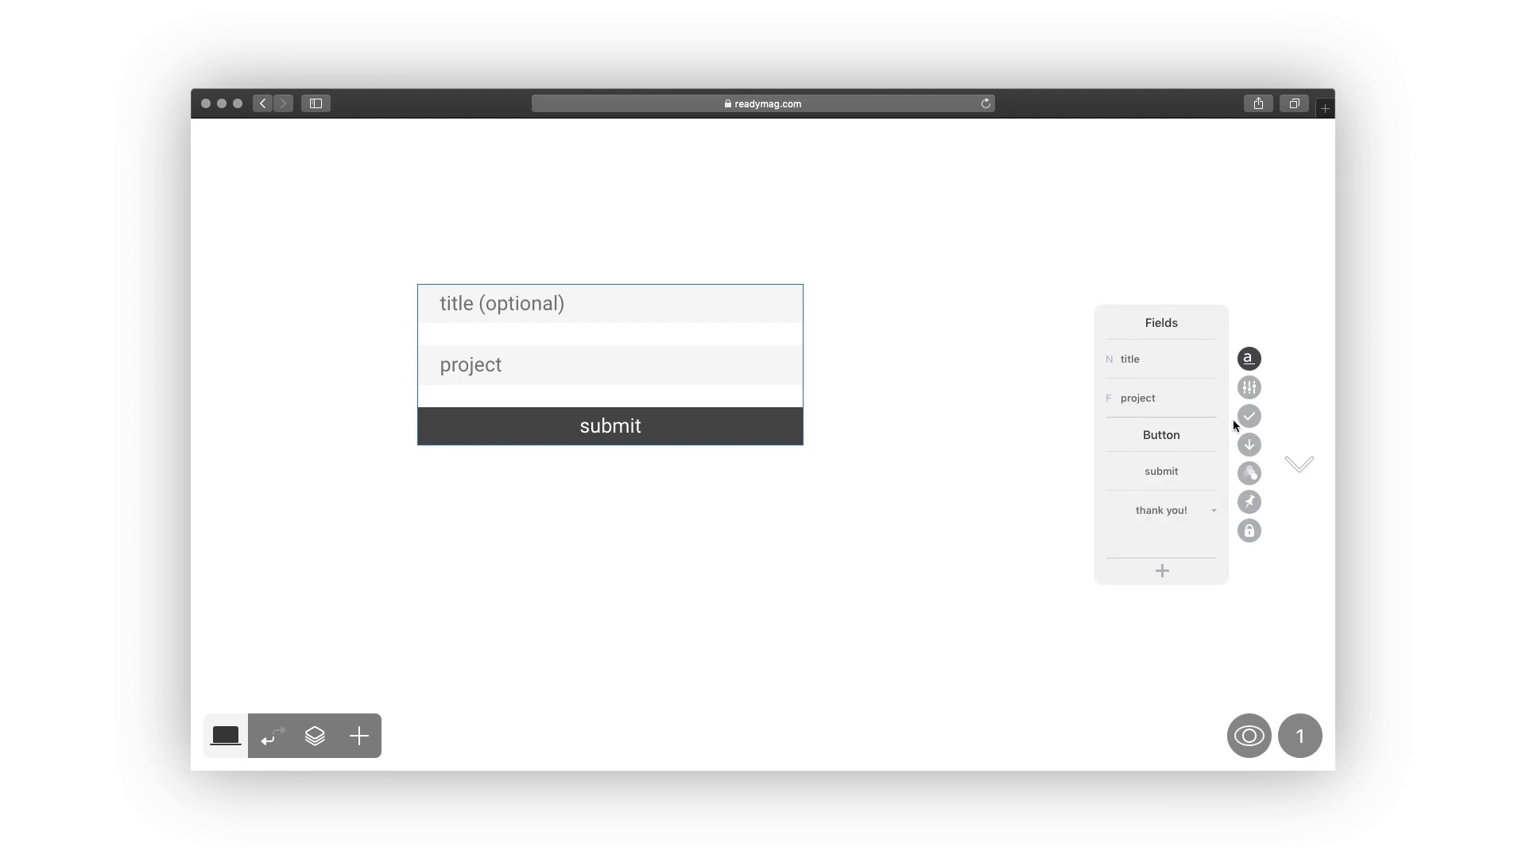
click(1249, 387)
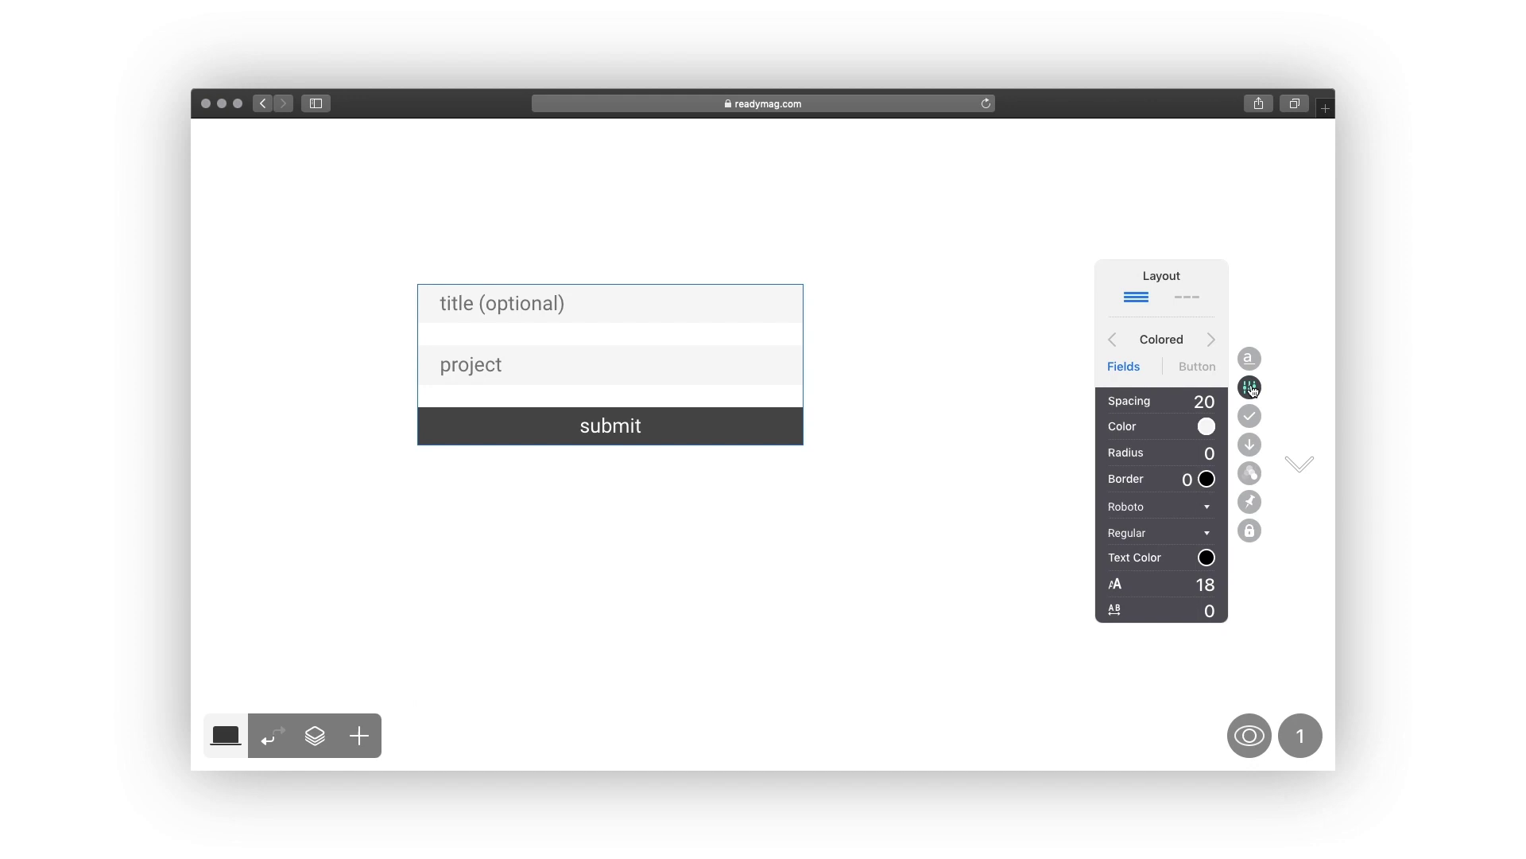
Keep the fields stacked in the Colored style, reposition and resize the form, and tighten spacing.
click(1187, 296)
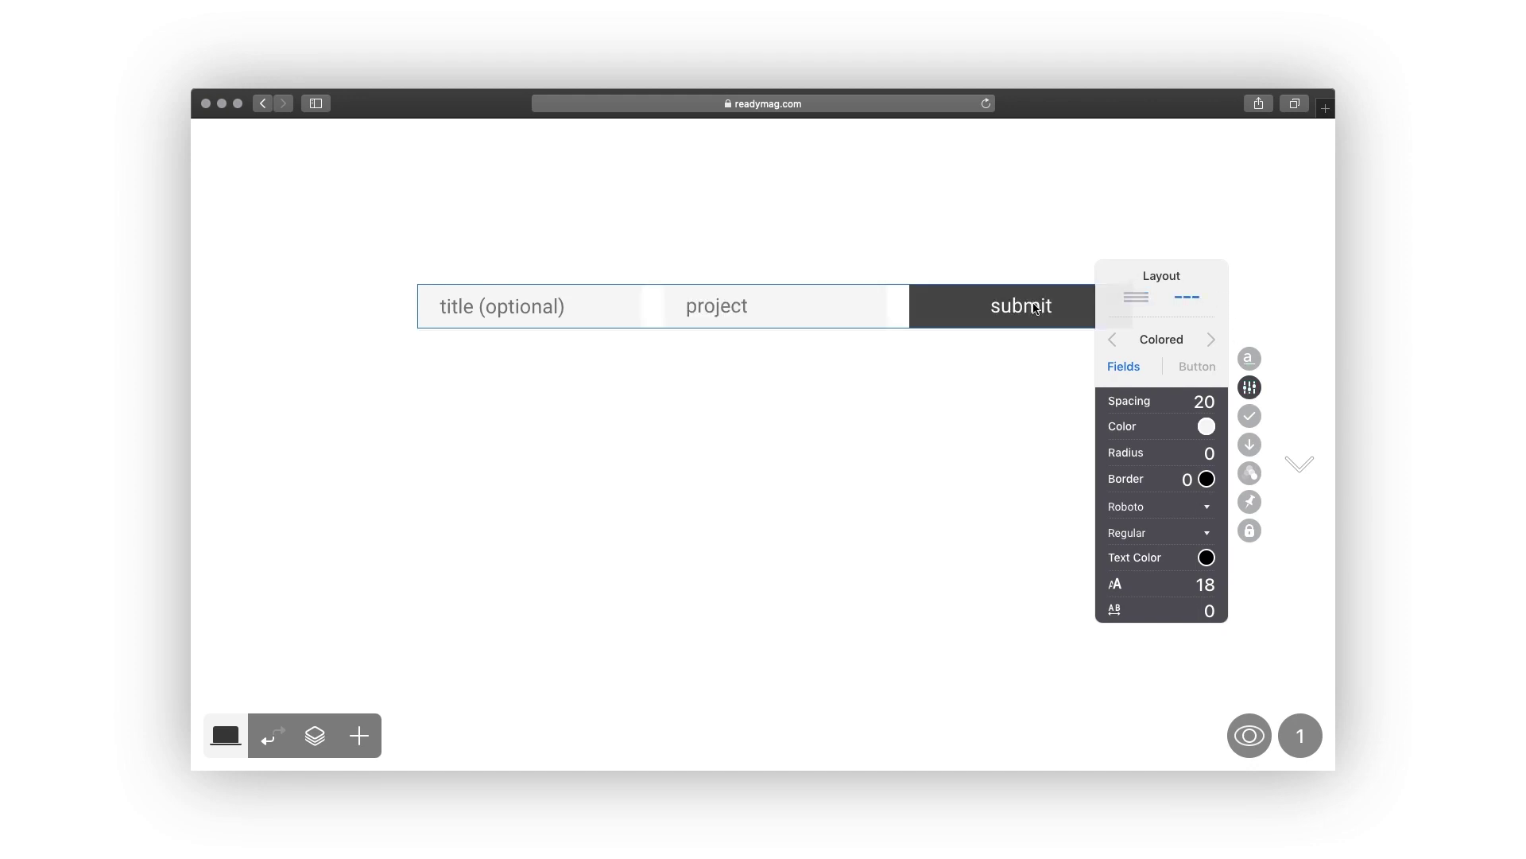
drag(1036, 308, 934, 336)
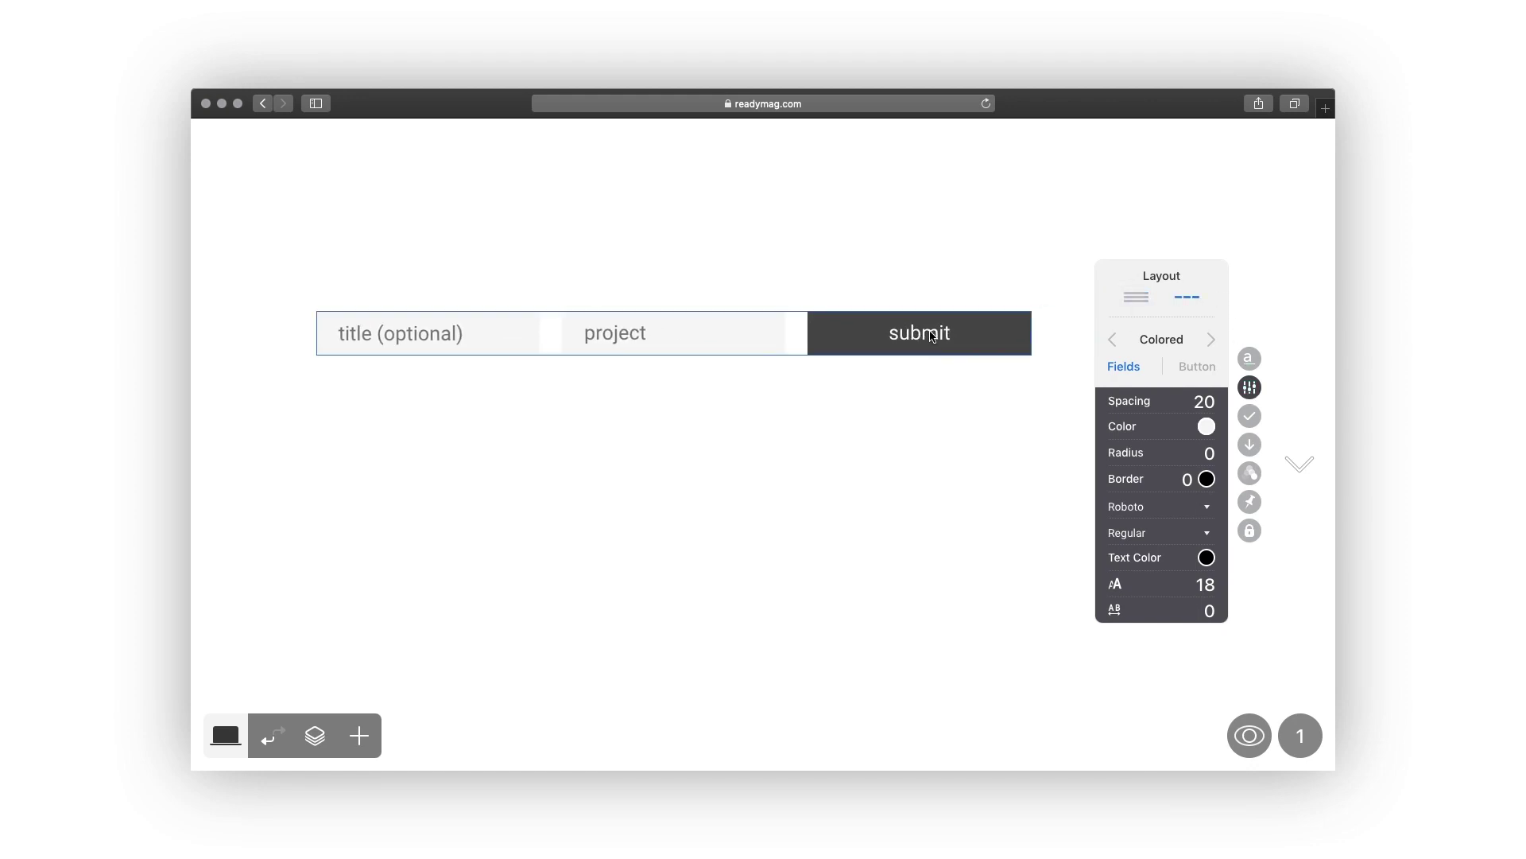
click(1136, 298)
click(1211, 340)
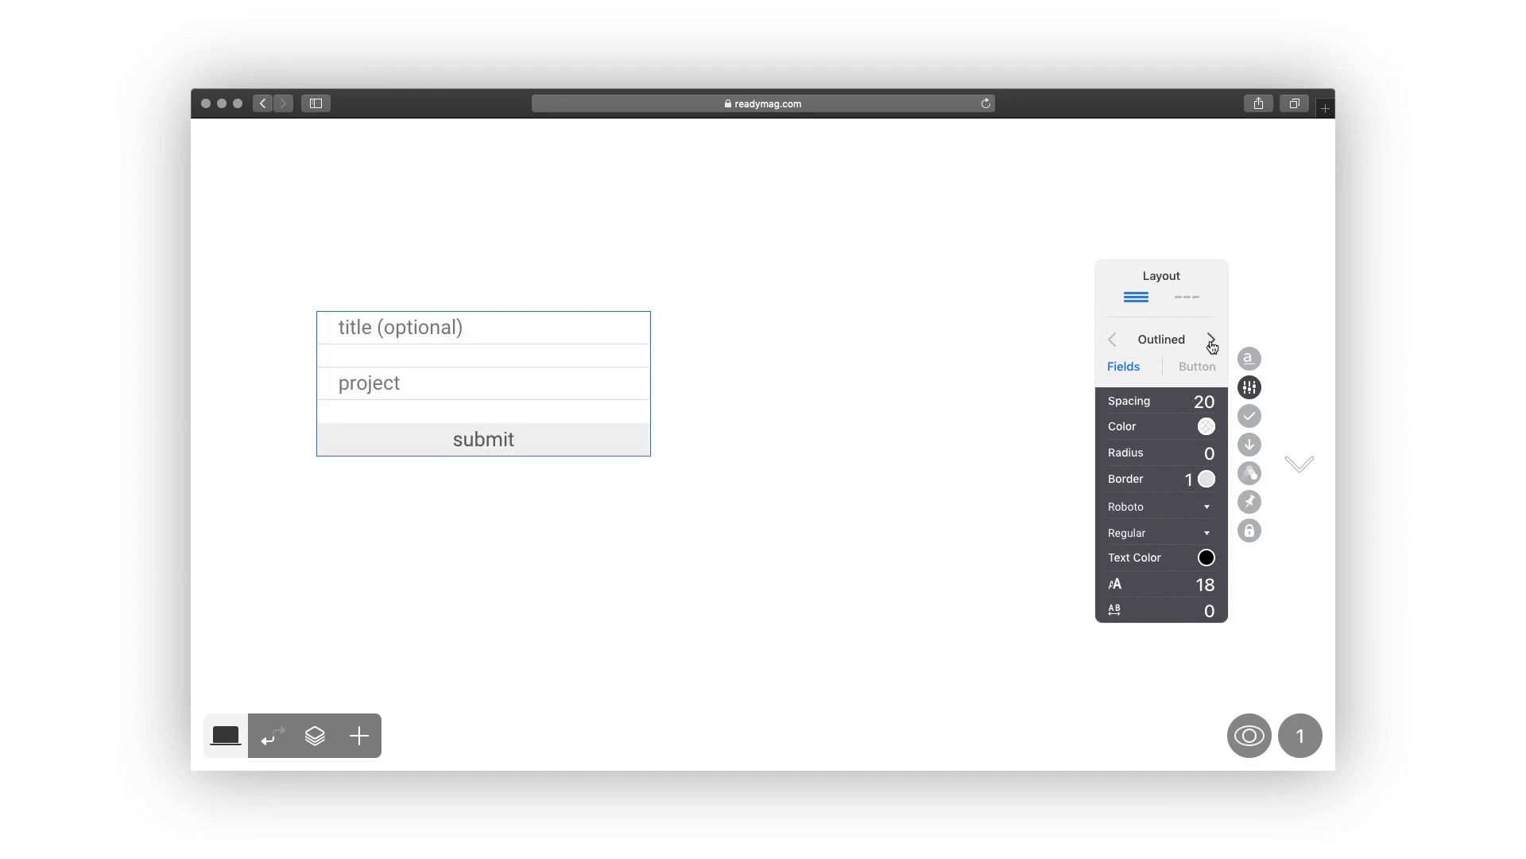
click(1211, 341)
click(1210, 340)
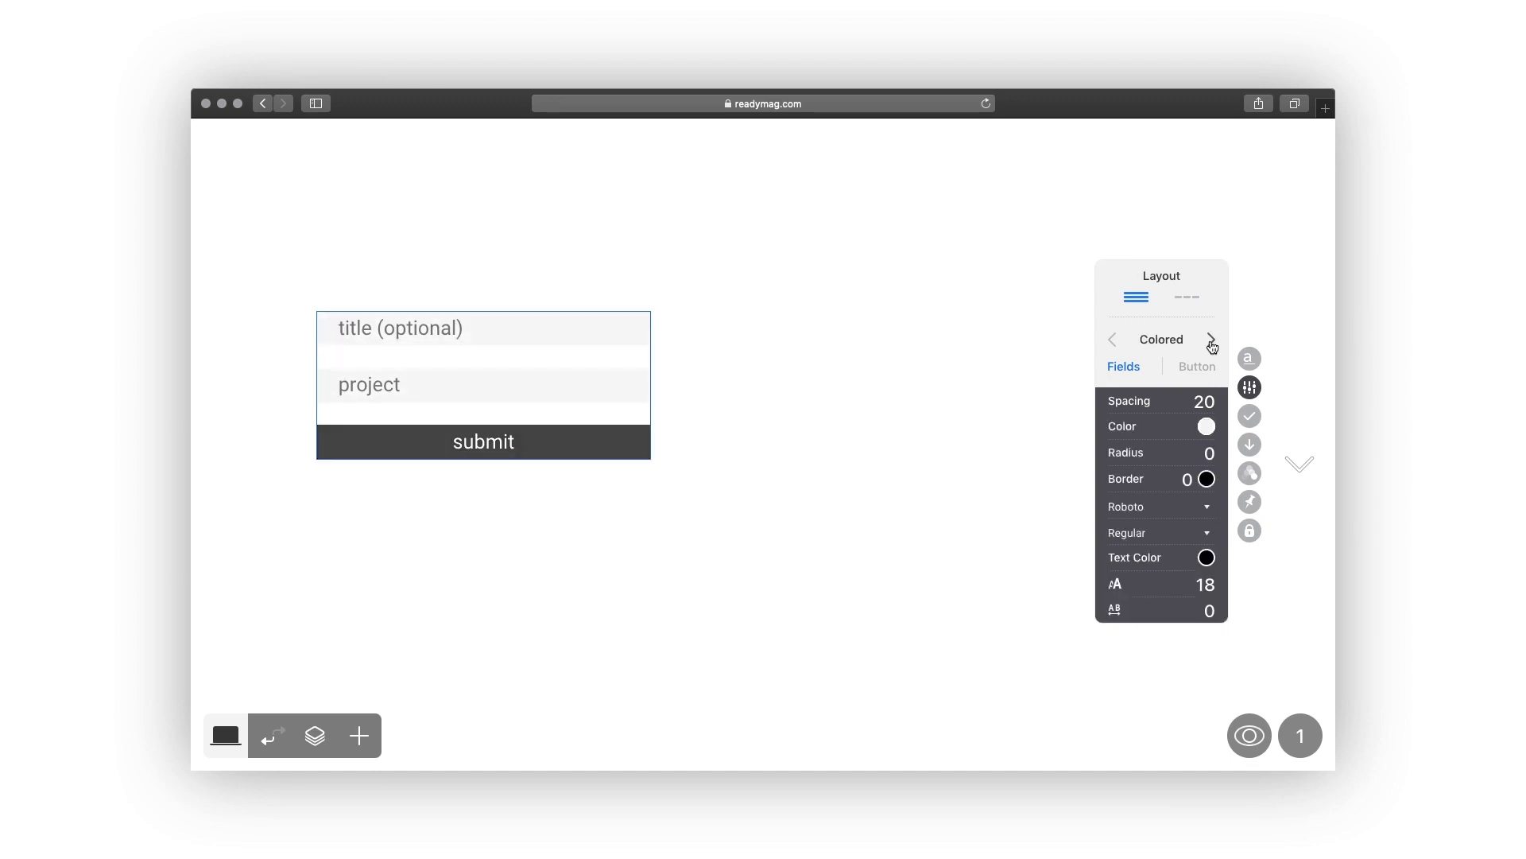
drag(634, 389, 668, 349)
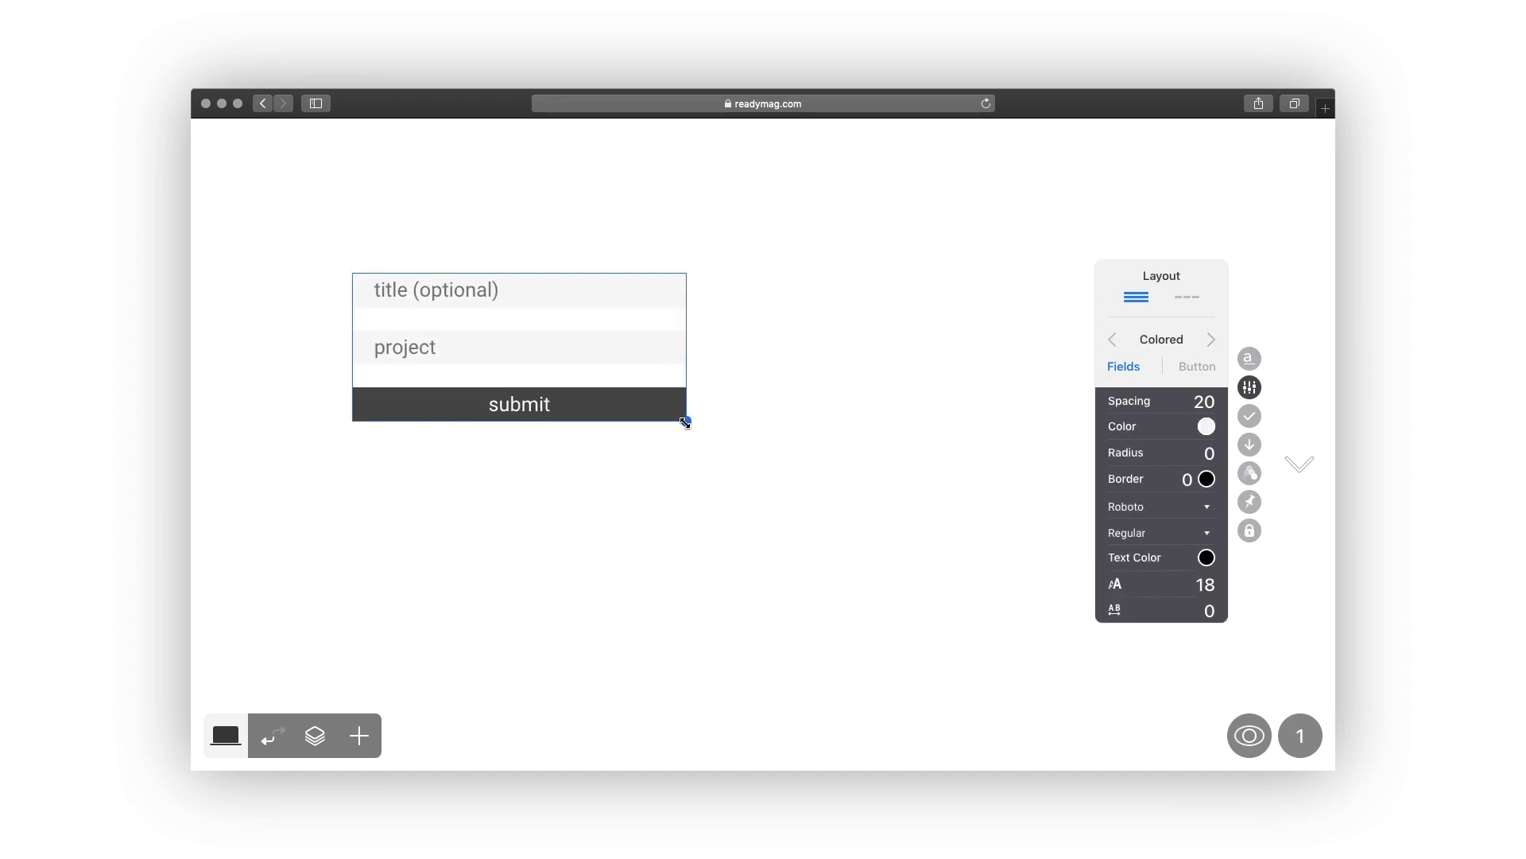
drag(684, 419, 787, 438)
drag(1205, 401, 1207, 444)
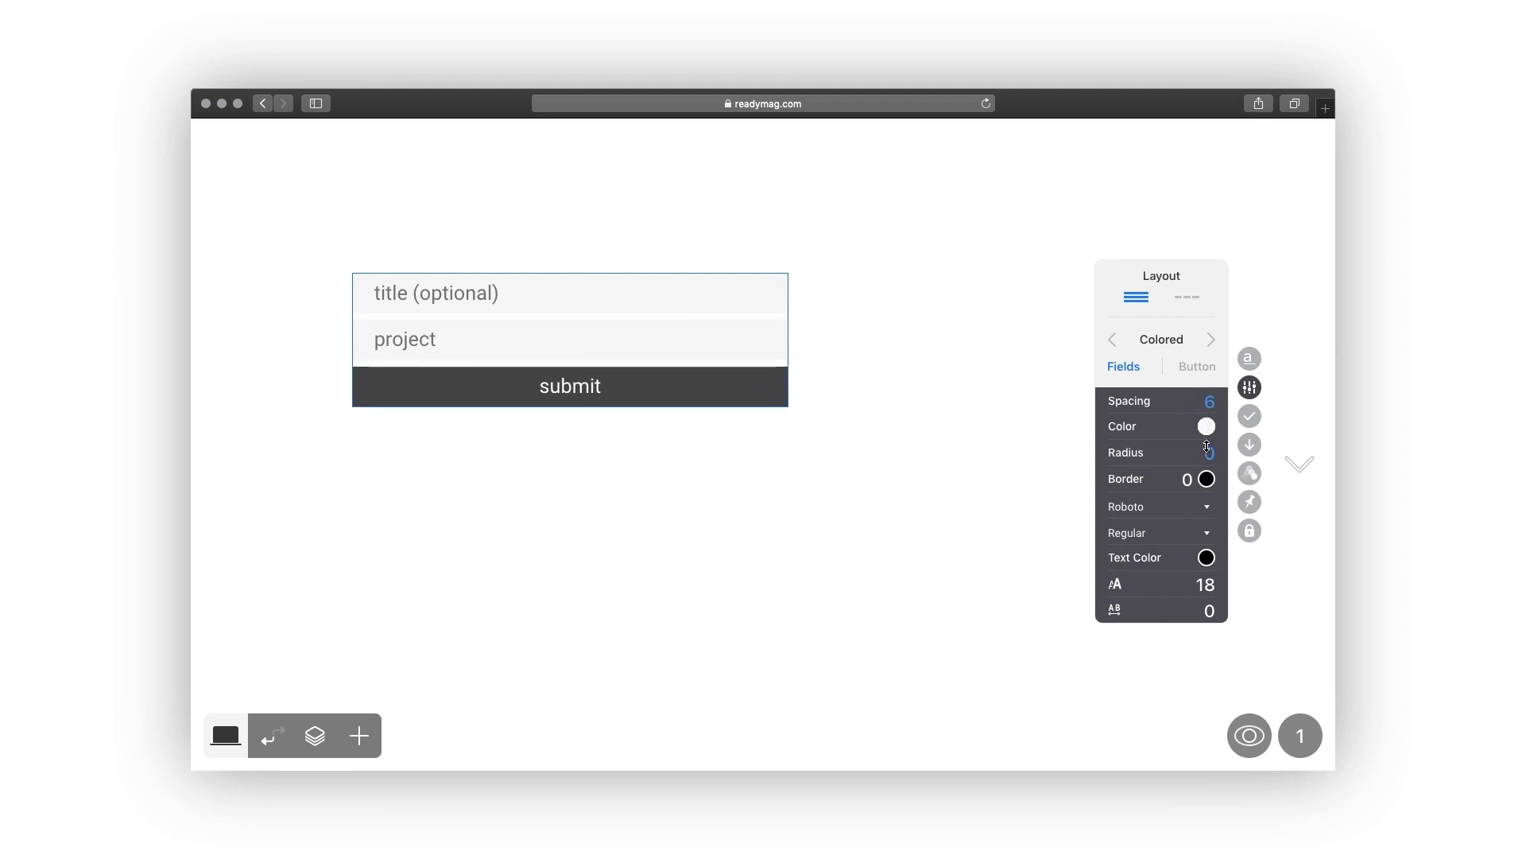
Fill the form fields with red from the saved colour swatches.
click(1206, 426)
click(1094, 566)
click(1094, 507)
click(1094, 565)
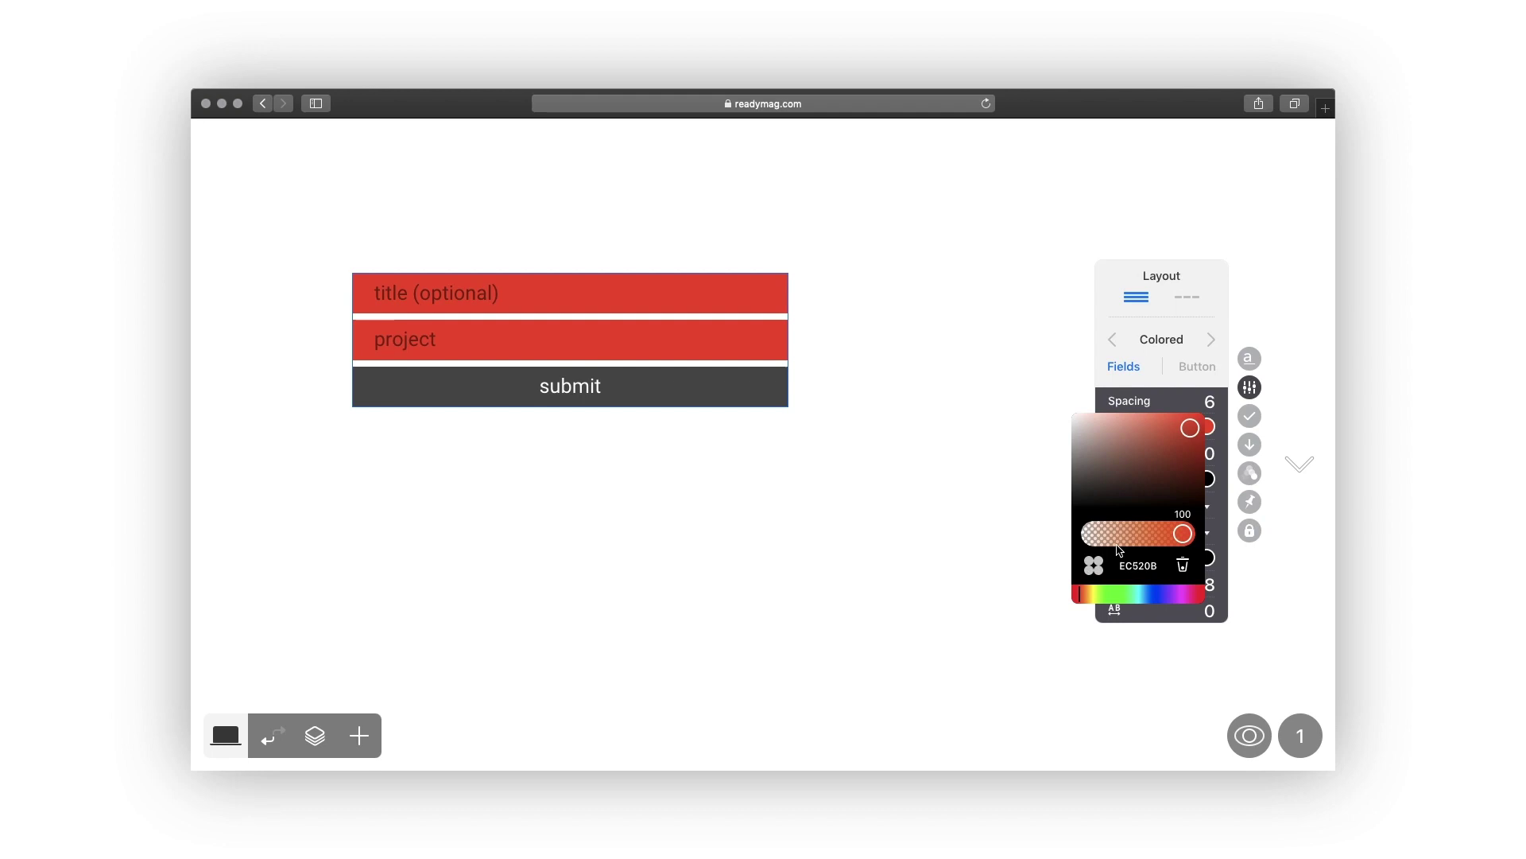
click(1207, 428)
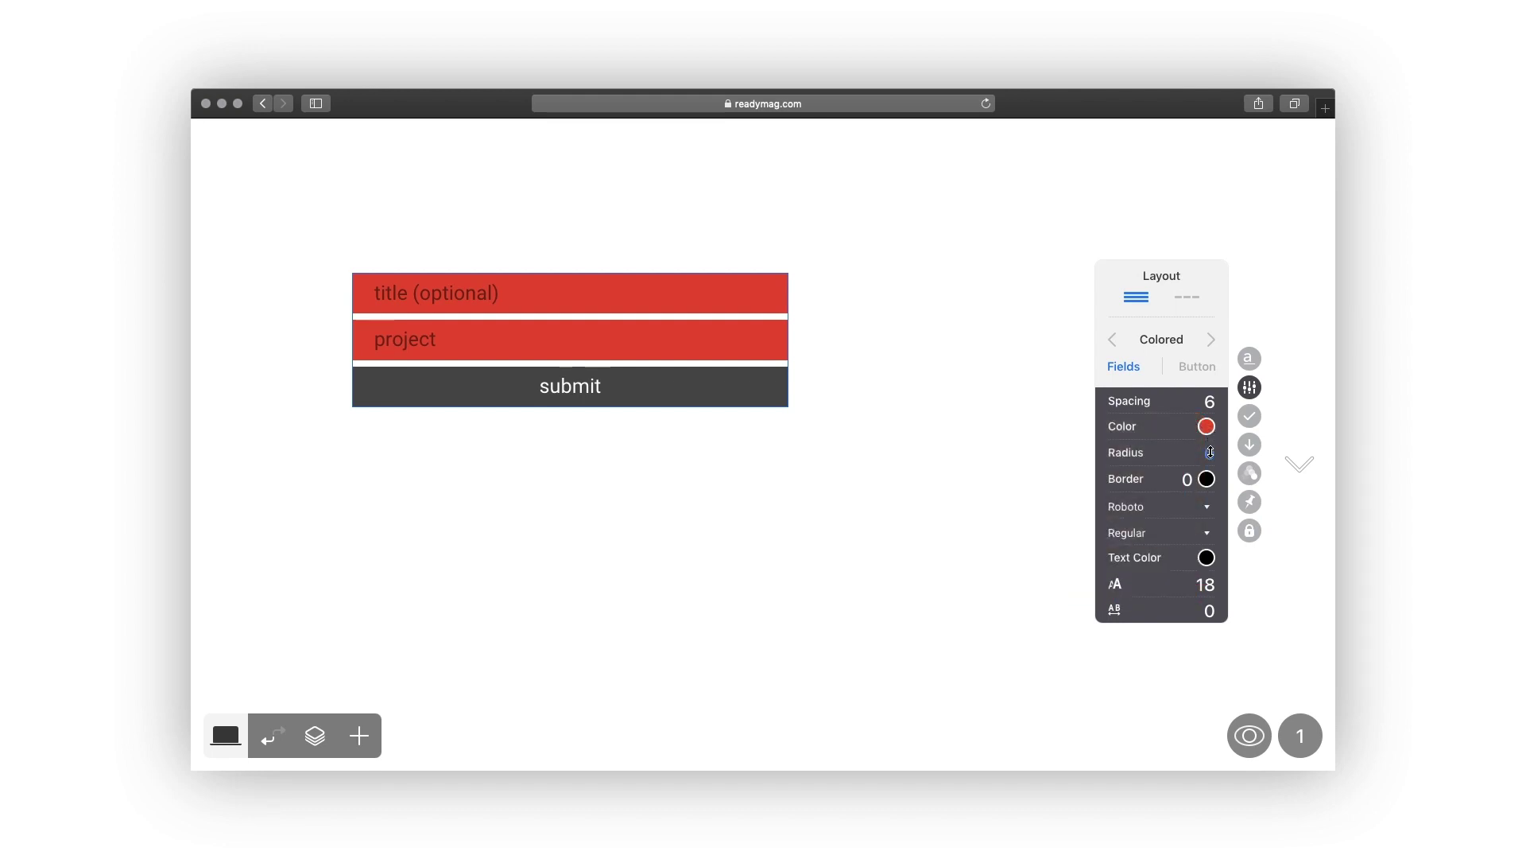
Round the fields to radius 32 and set their text to Graphik at size 20.
drag(1208, 452, 1214, 352)
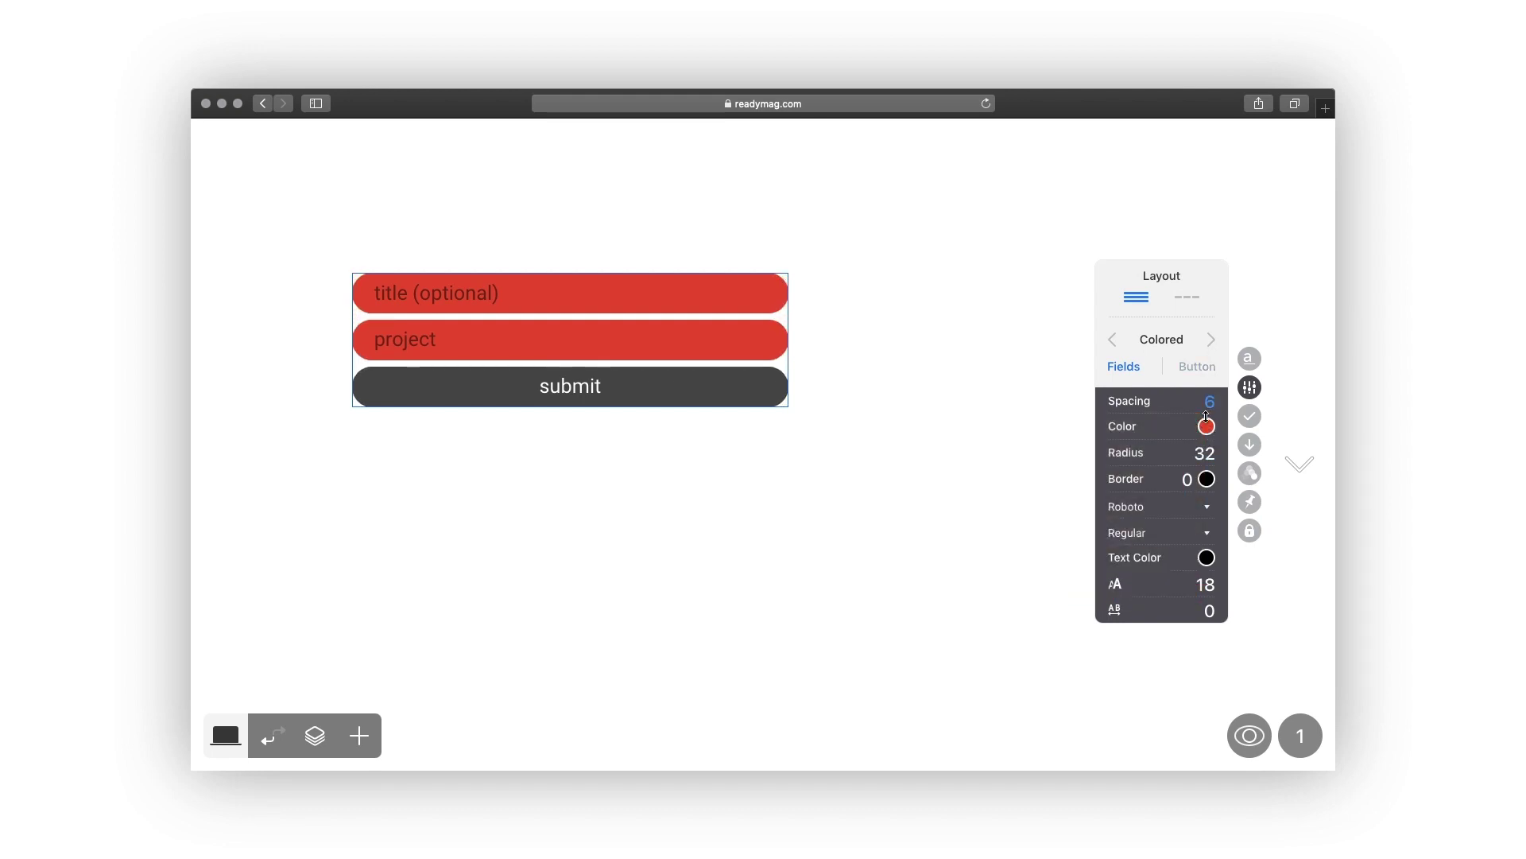
click(1207, 506)
click(1101, 394)
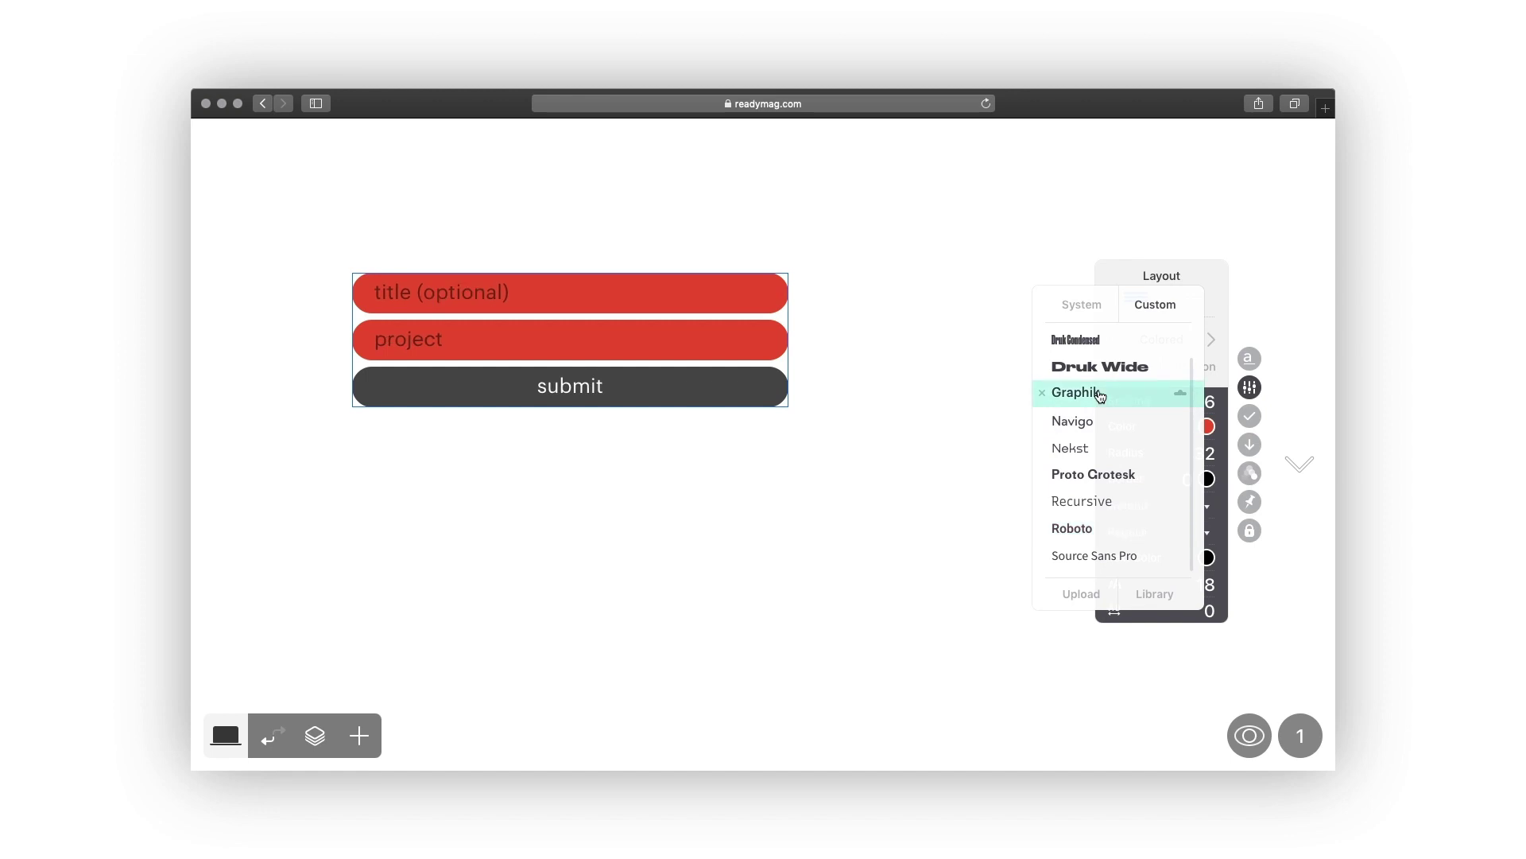
drag(1208, 583, 1197, 628)
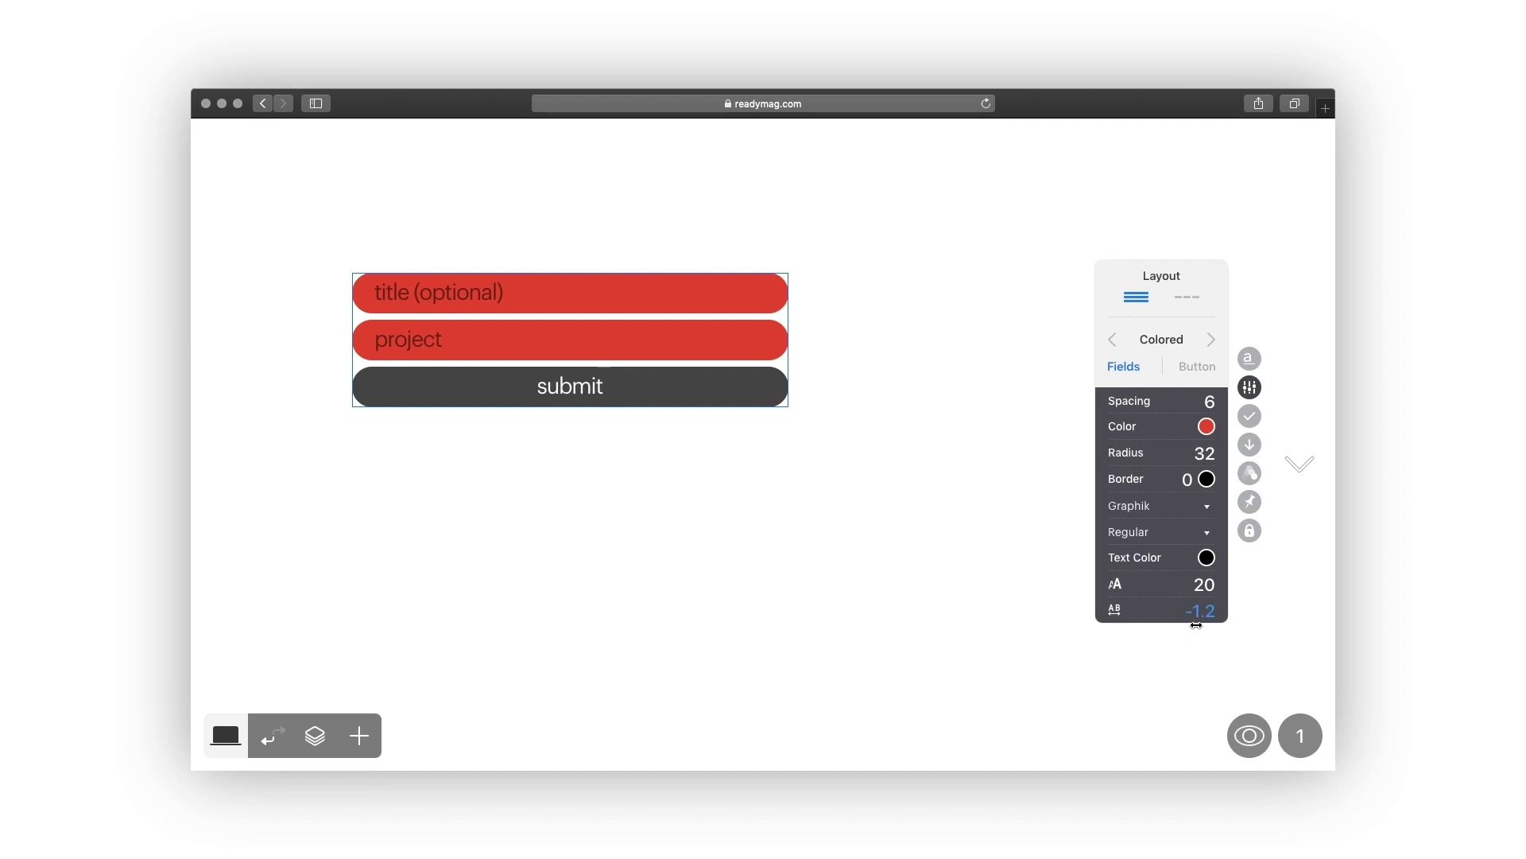
Make the submit button black (000000) with its label aligned left.
click(1198, 368)
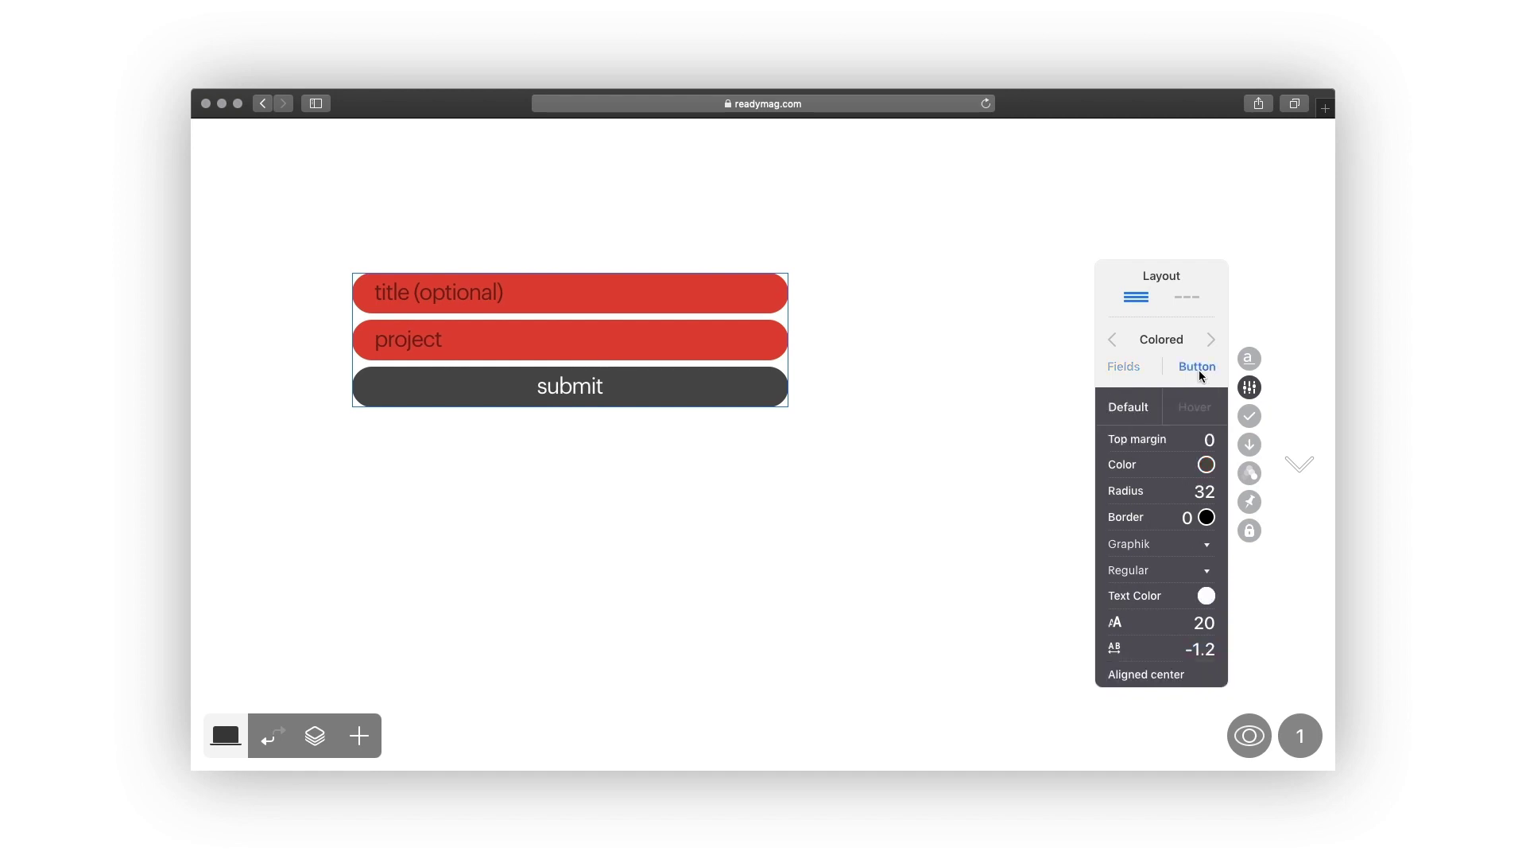
click(1206, 464)
drag(1081, 511, 1062, 561)
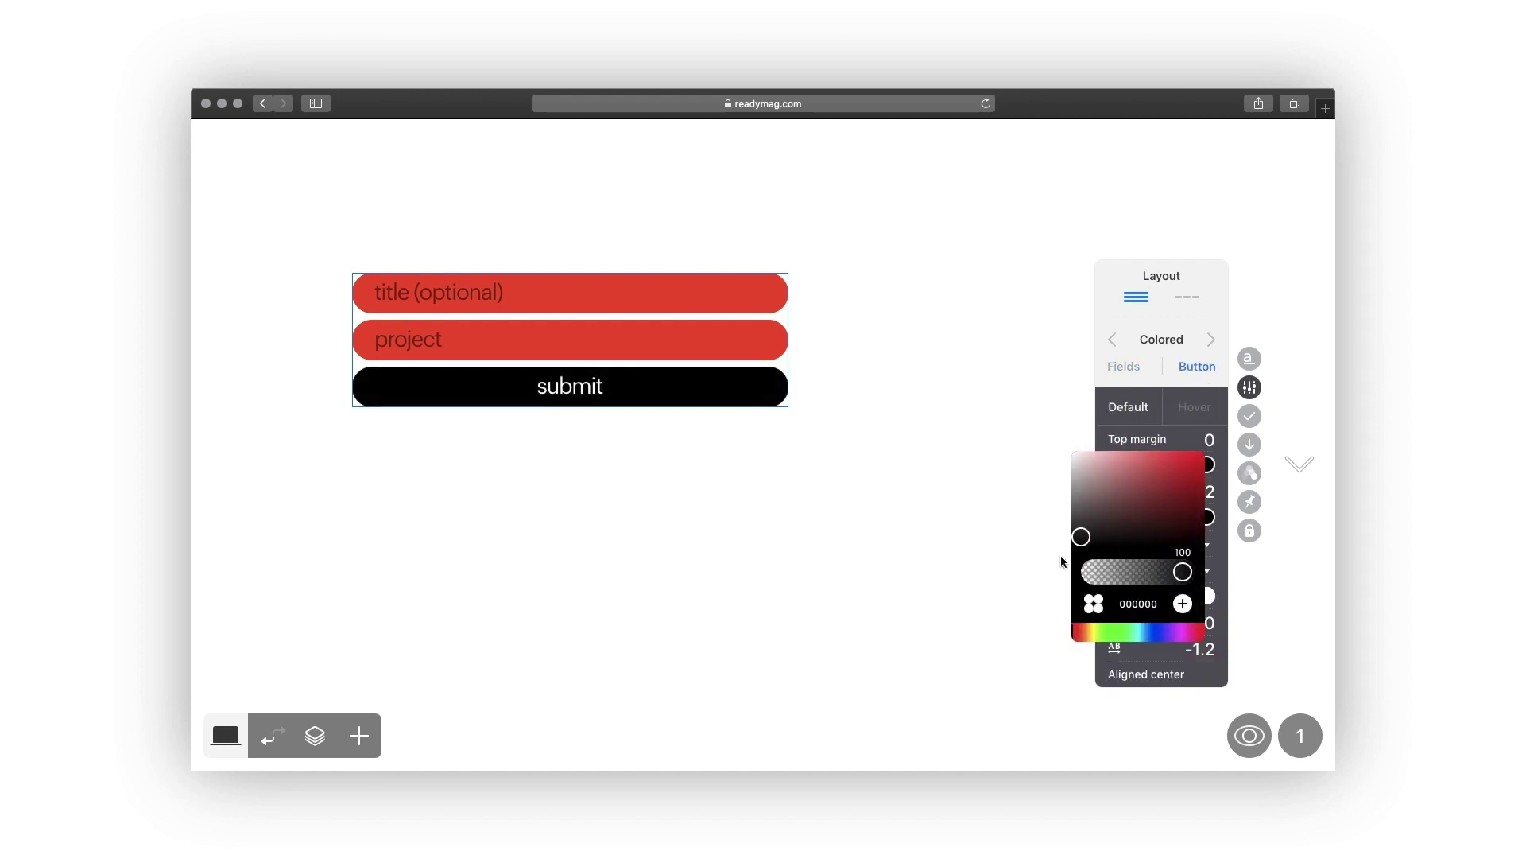
click(1212, 468)
click(1140, 675)
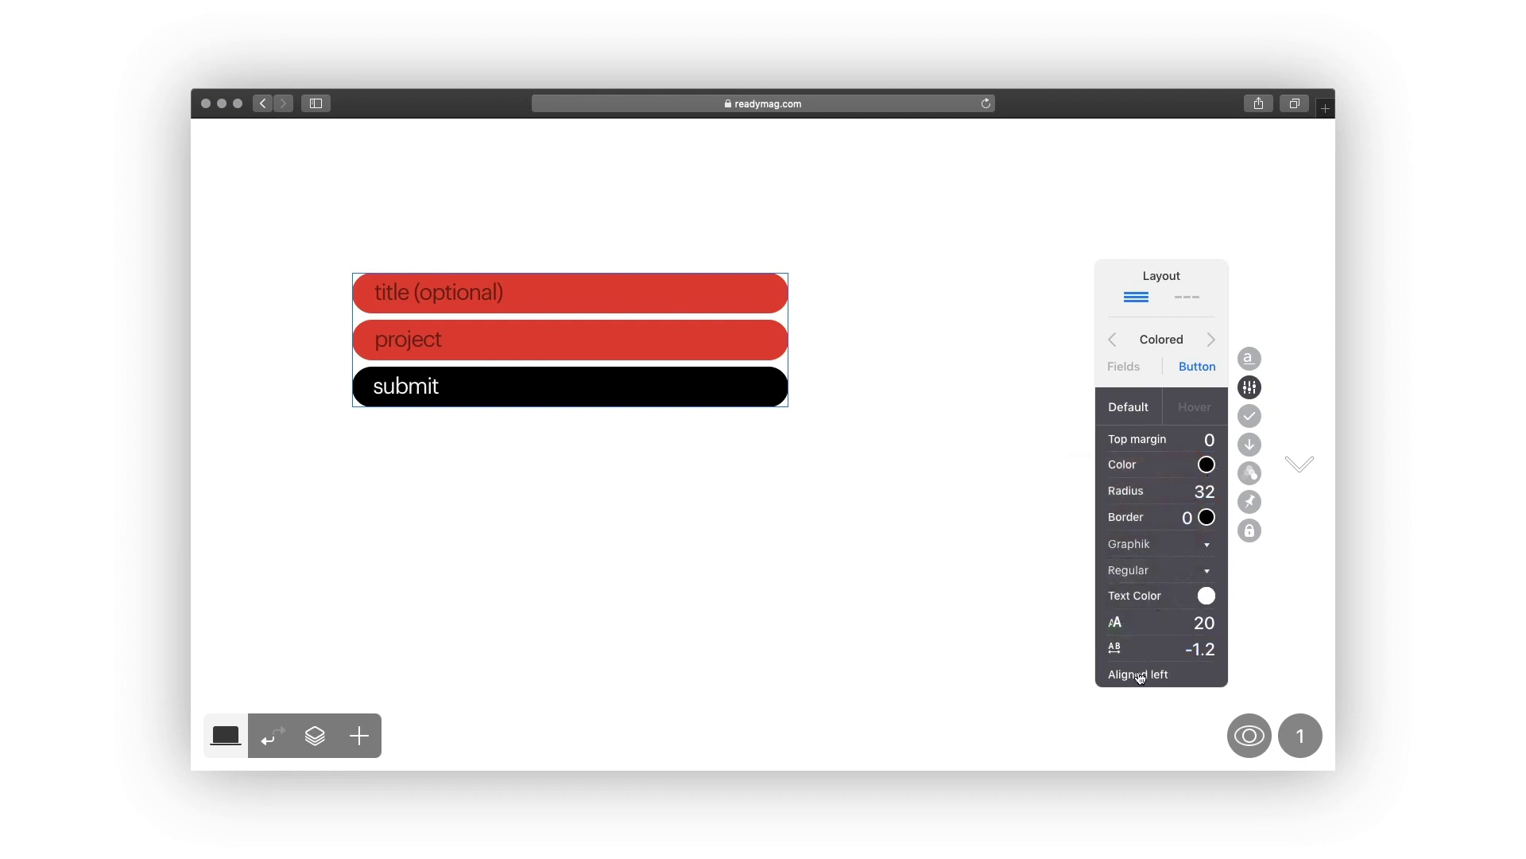
Set the submit button's hover colour to dark grey 323232.
click(1194, 407)
click(1208, 440)
drag(1104, 498, 1069, 500)
click(1133, 411)
click(1249, 387)
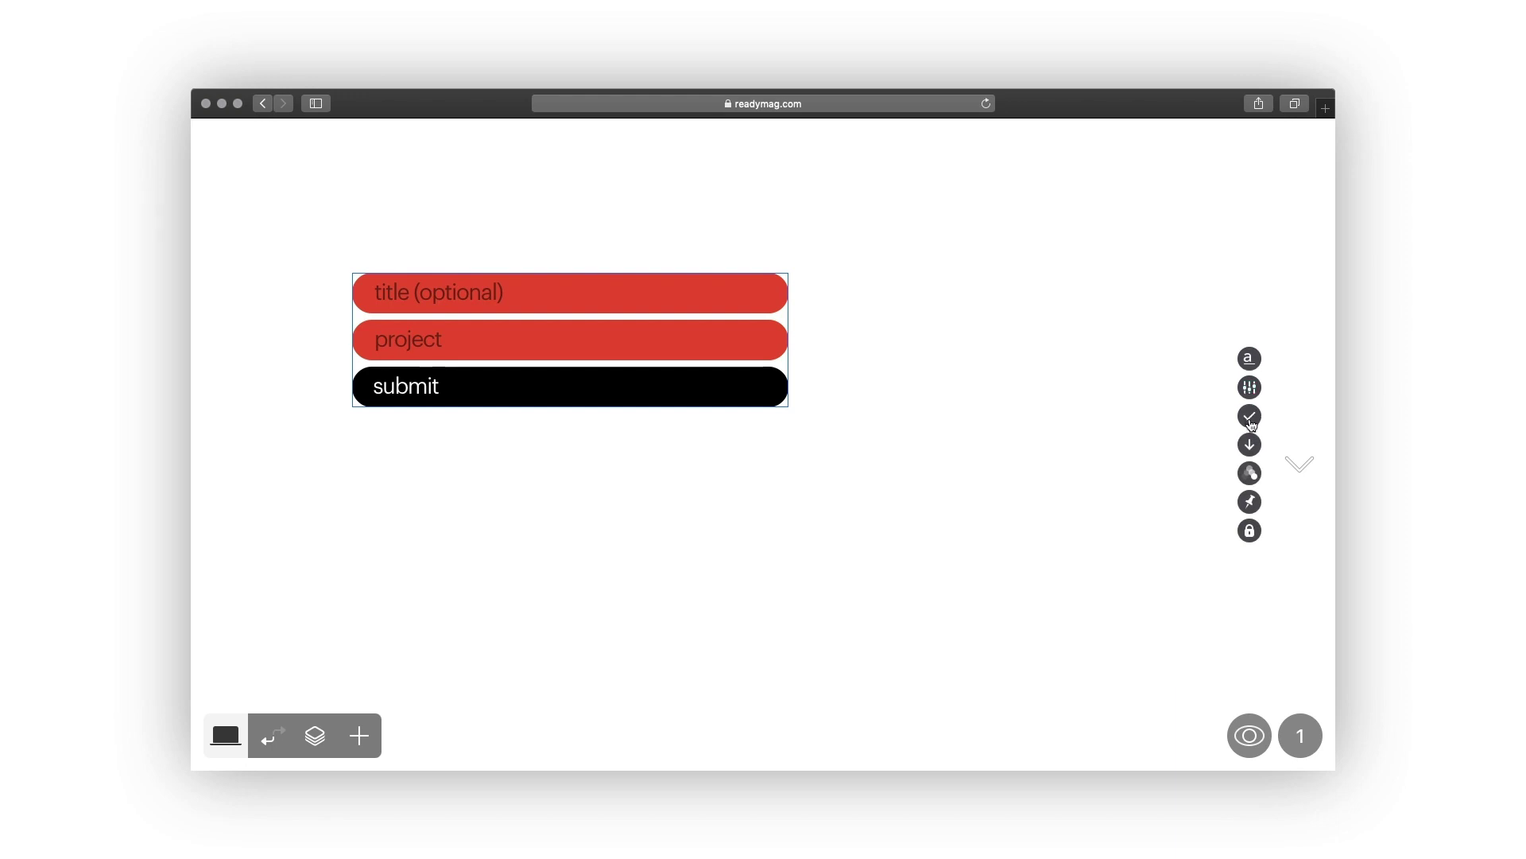
Reopen the form's Fields panel from the 'a' icon in the widget's side toolbar.
click(1250, 421)
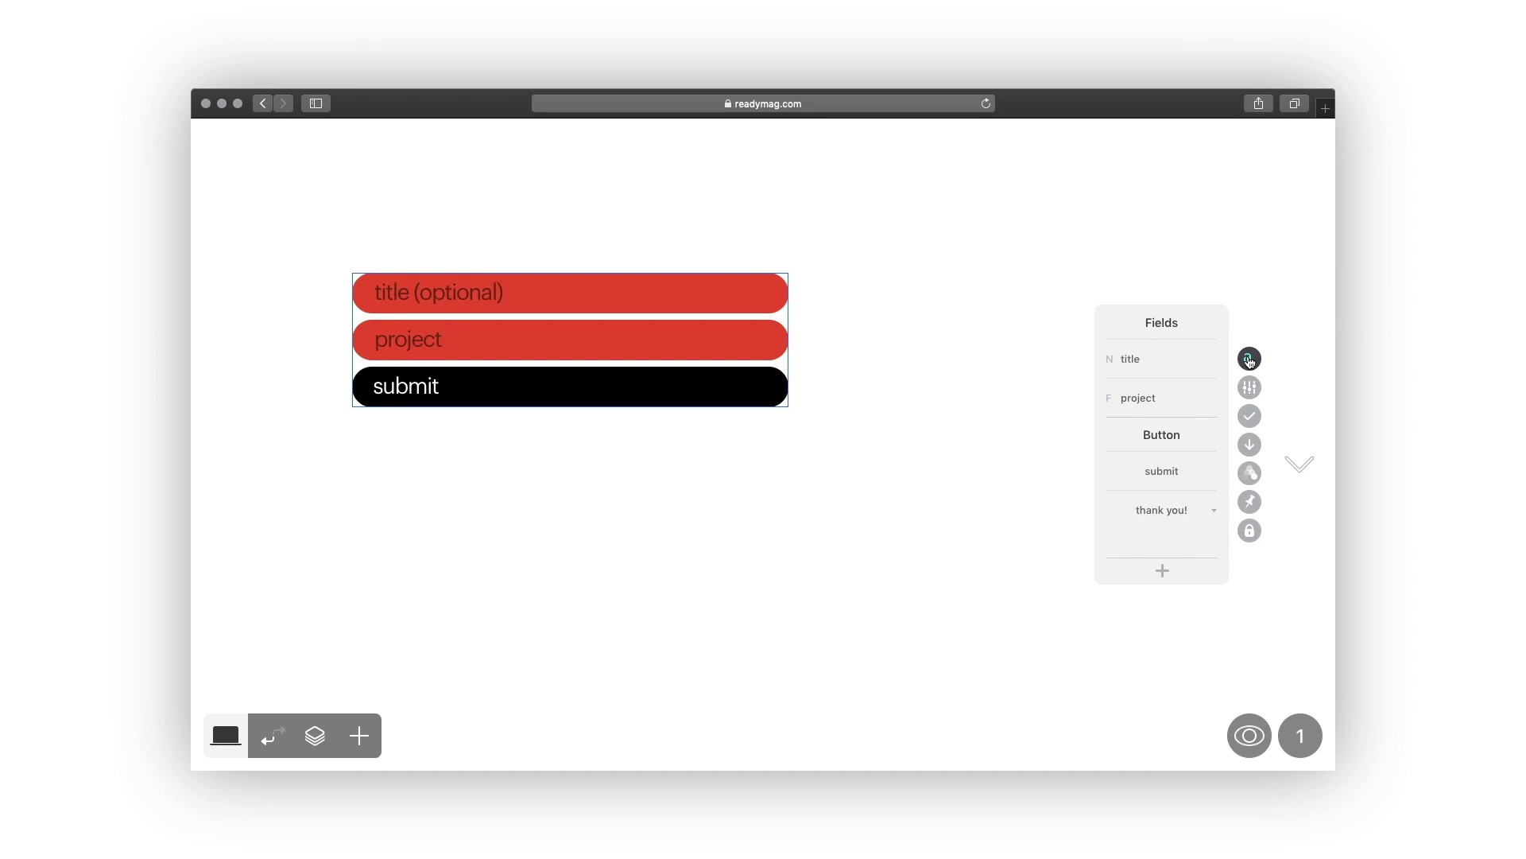
Delete the project field, and make 'title' a required Text field renamed 'message'.
click(1213, 396)
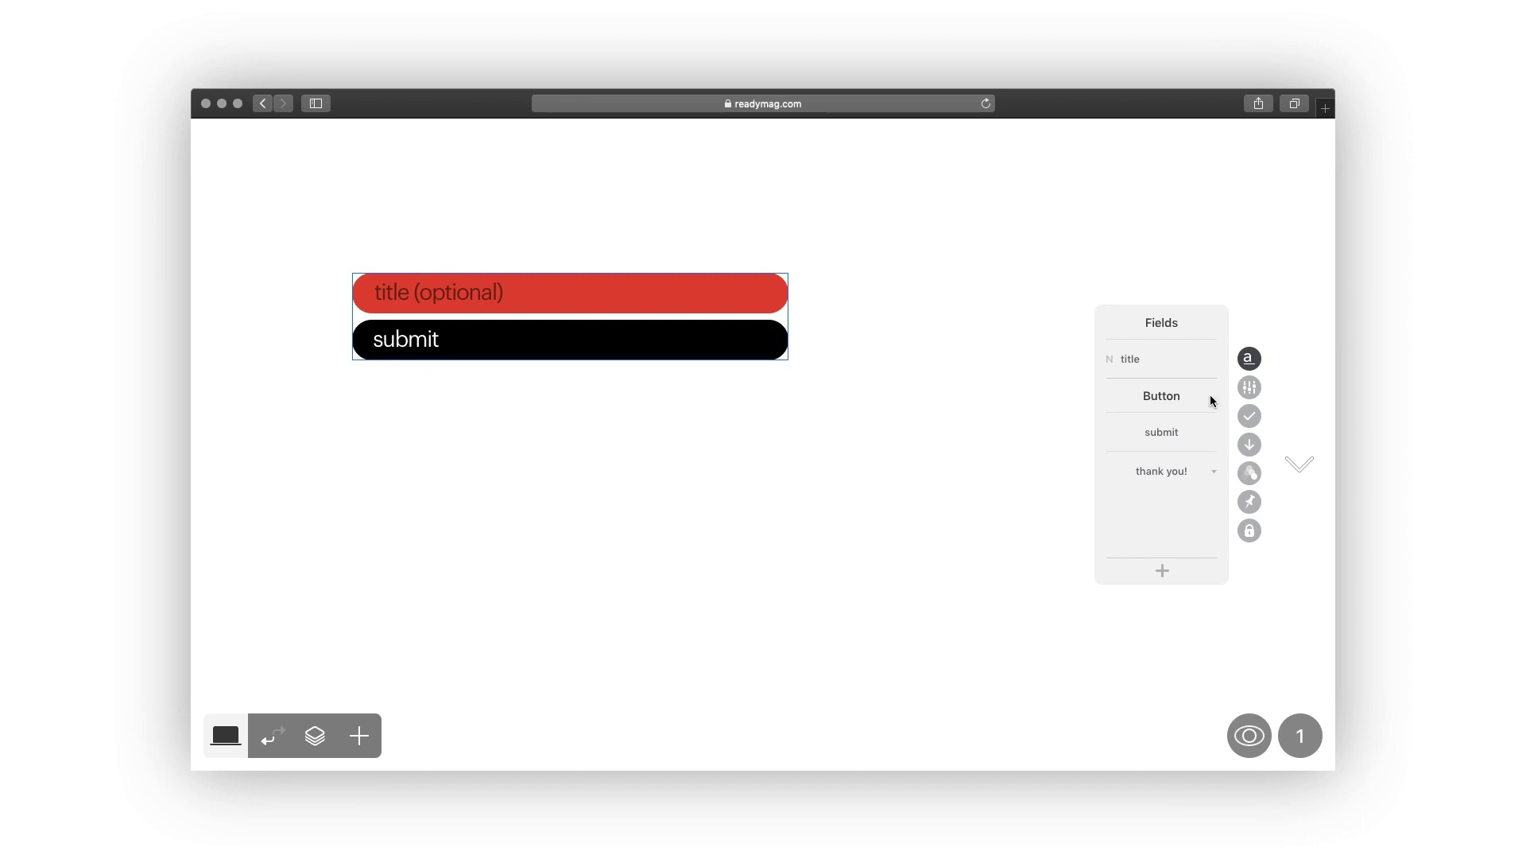
click(1112, 365)
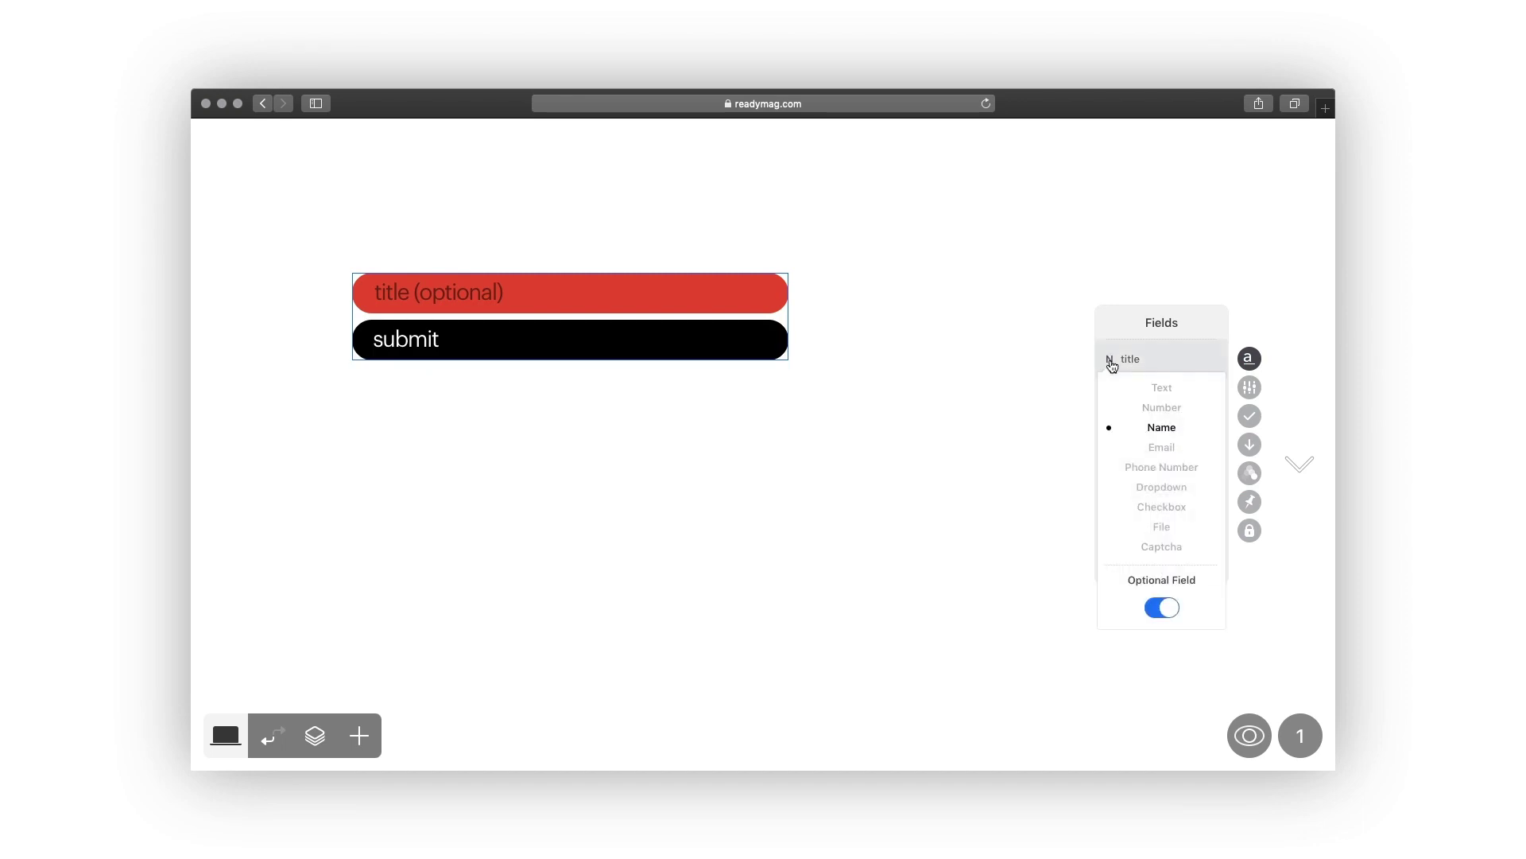
click(1163, 388)
double_click(1132, 360)
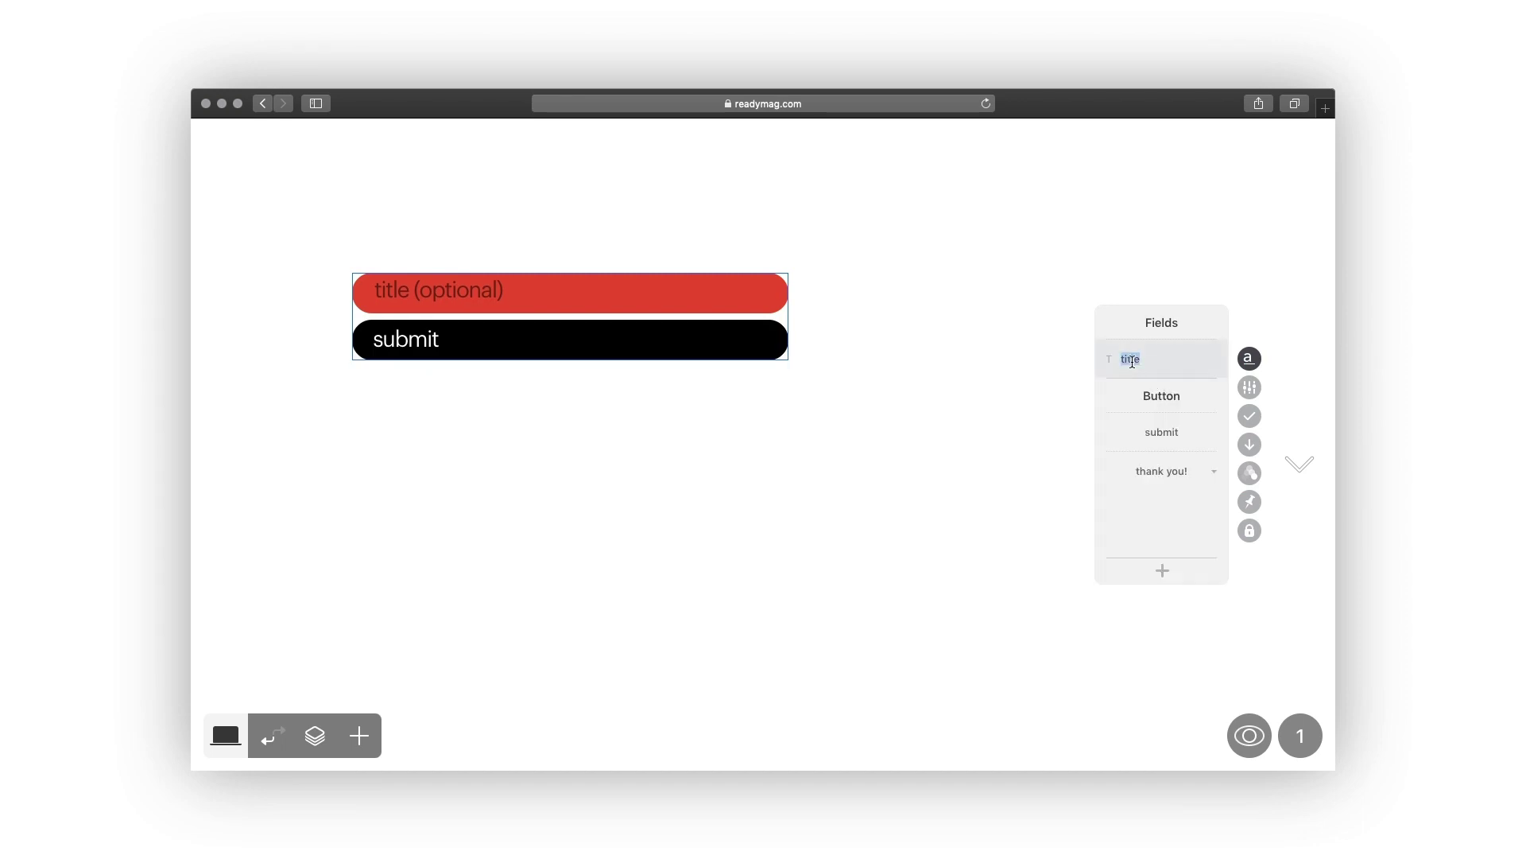
text(message)
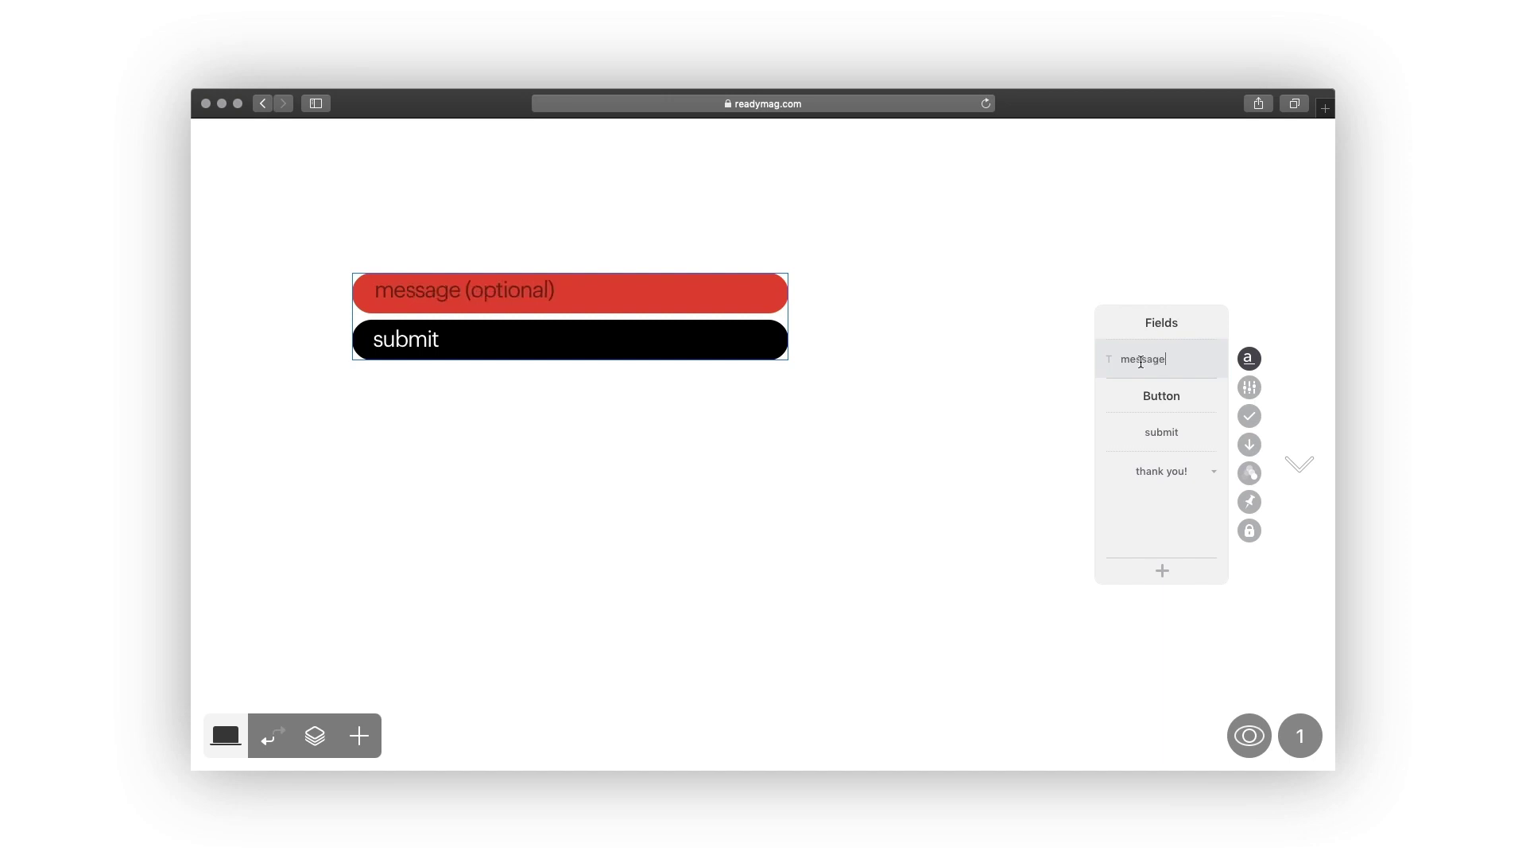
click(1110, 359)
click(1157, 608)
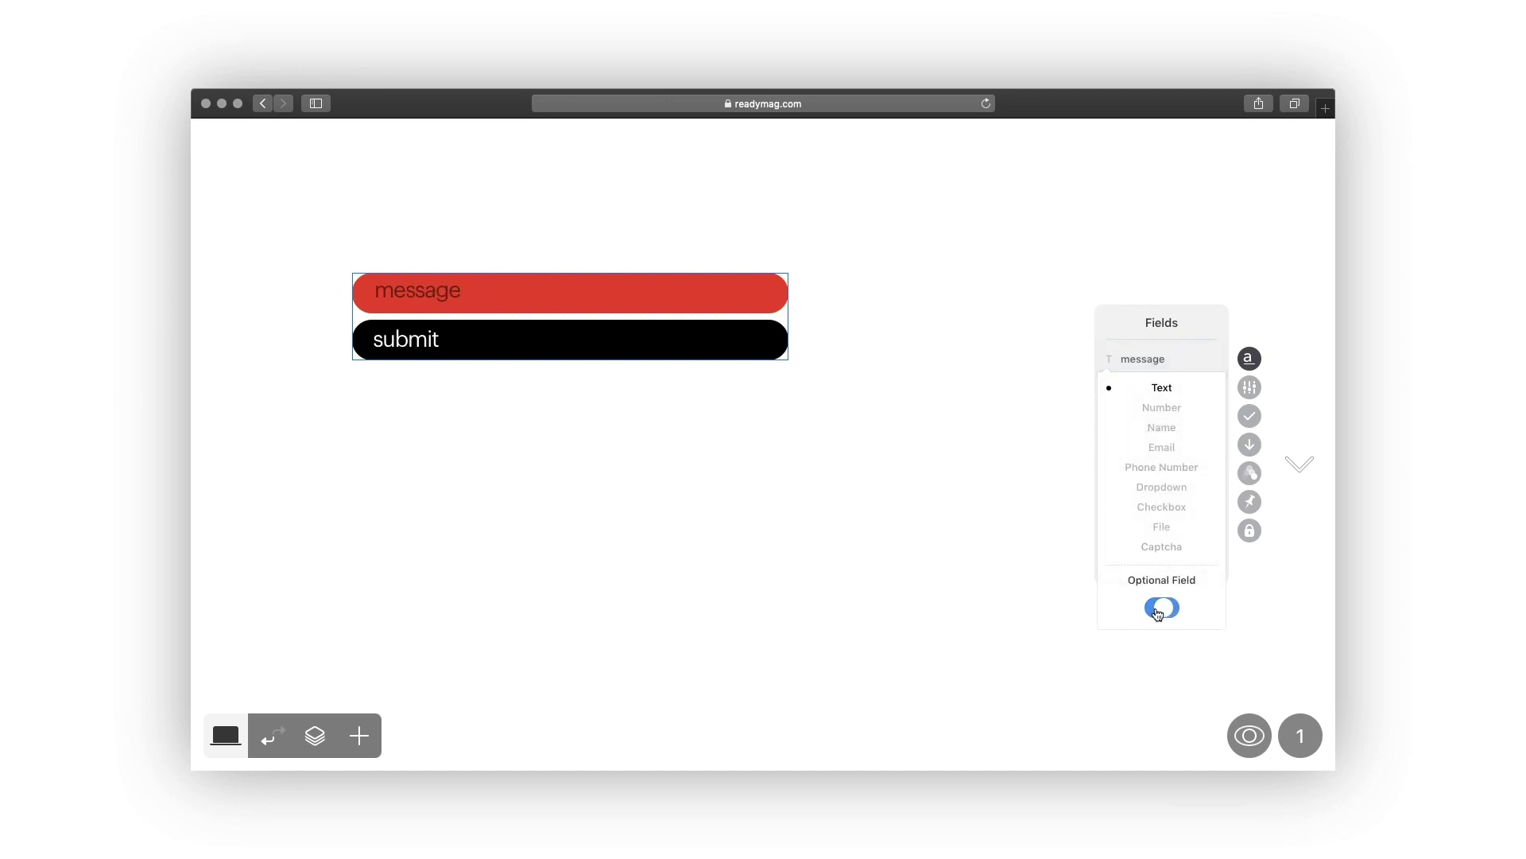
click(940, 343)
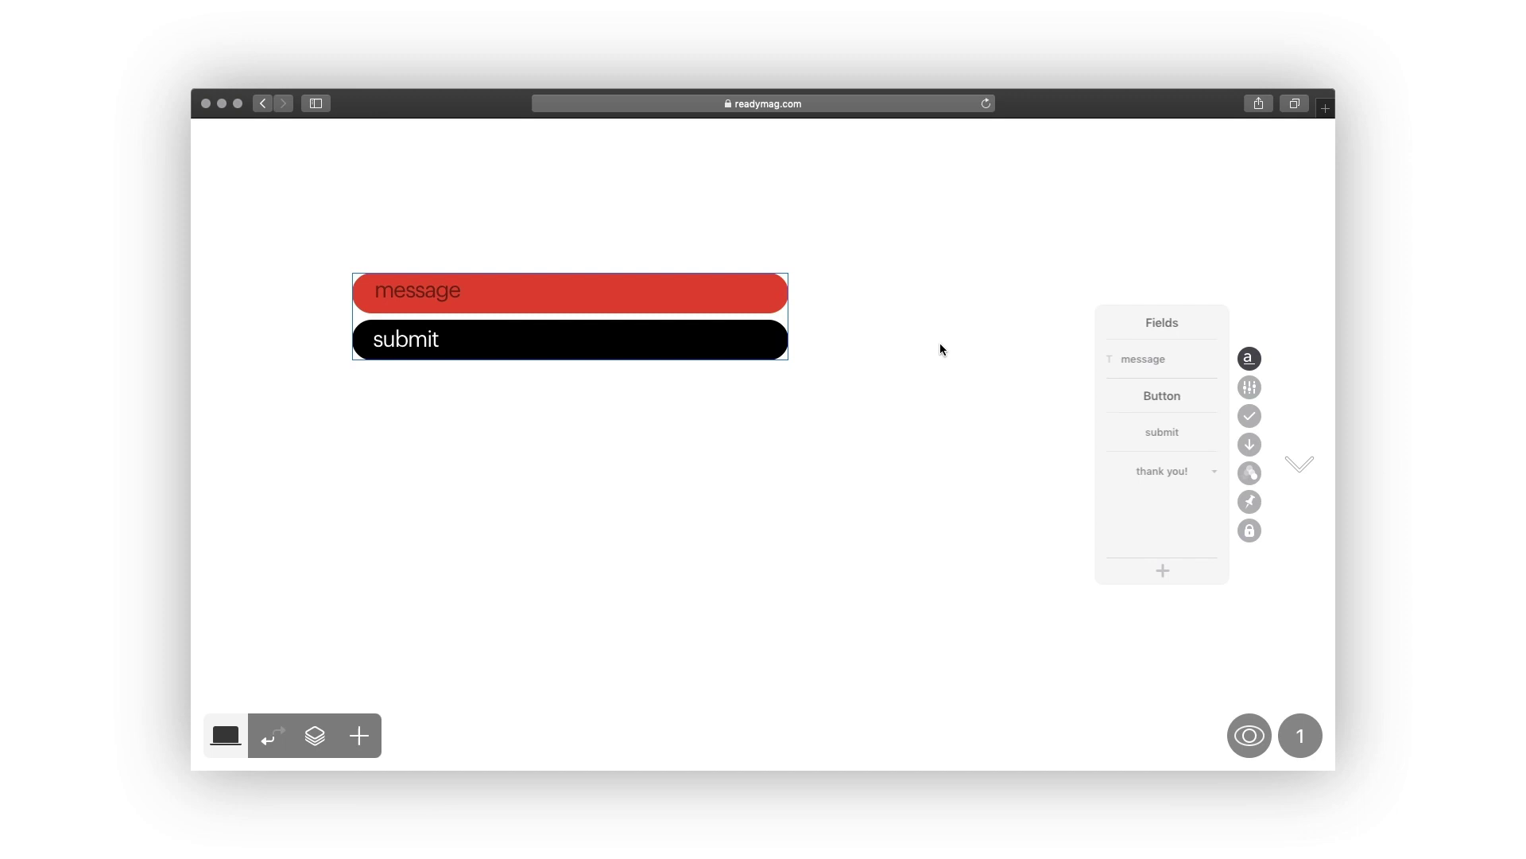
Try making the message field two steps taller, then shrink it back to one line.
click(764, 292)
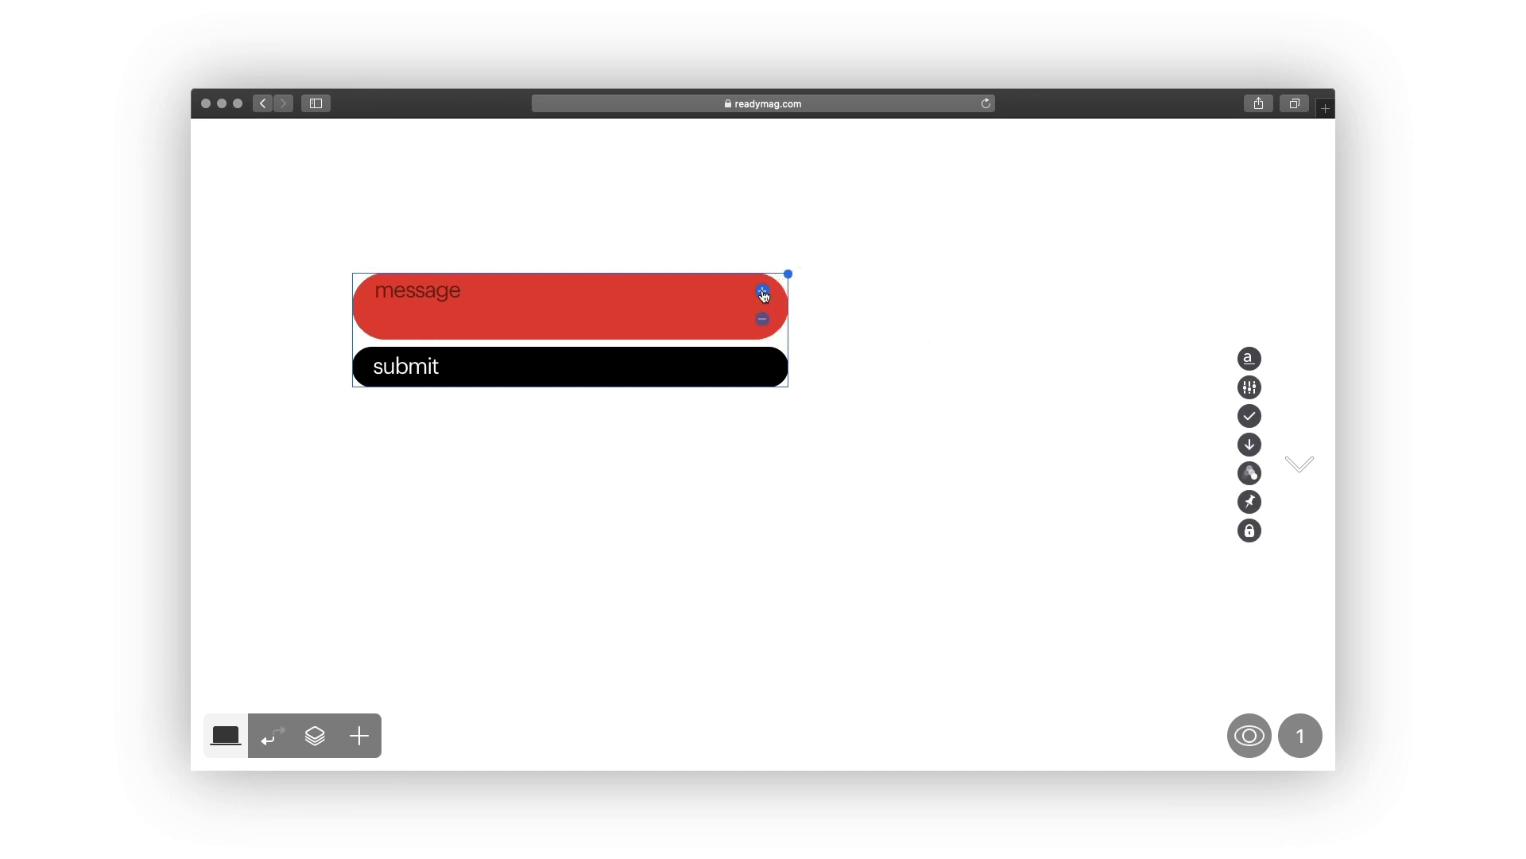
click(764, 293)
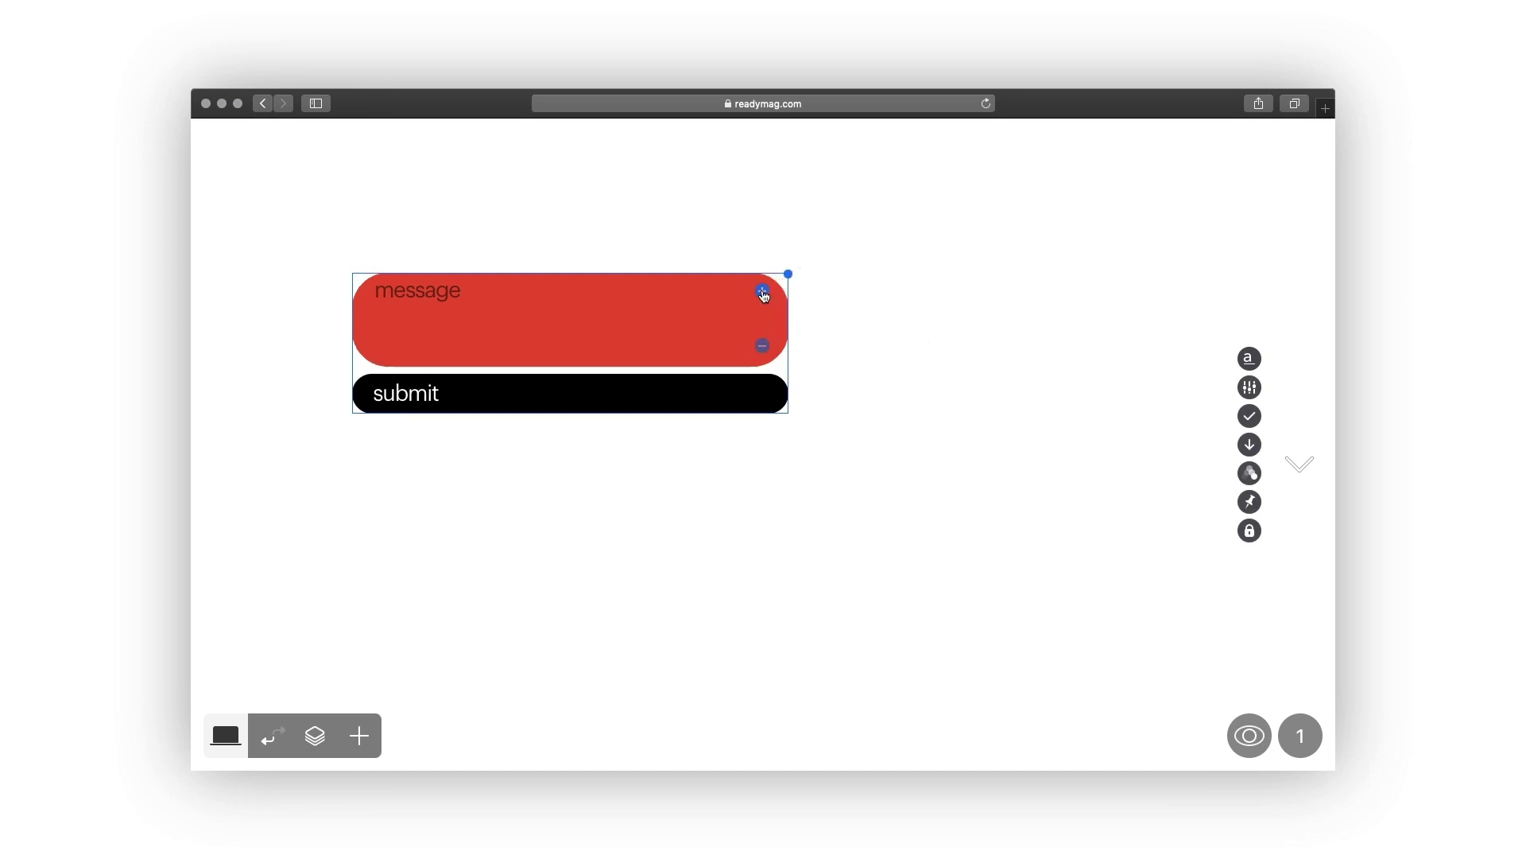
click(762, 345)
click(763, 319)
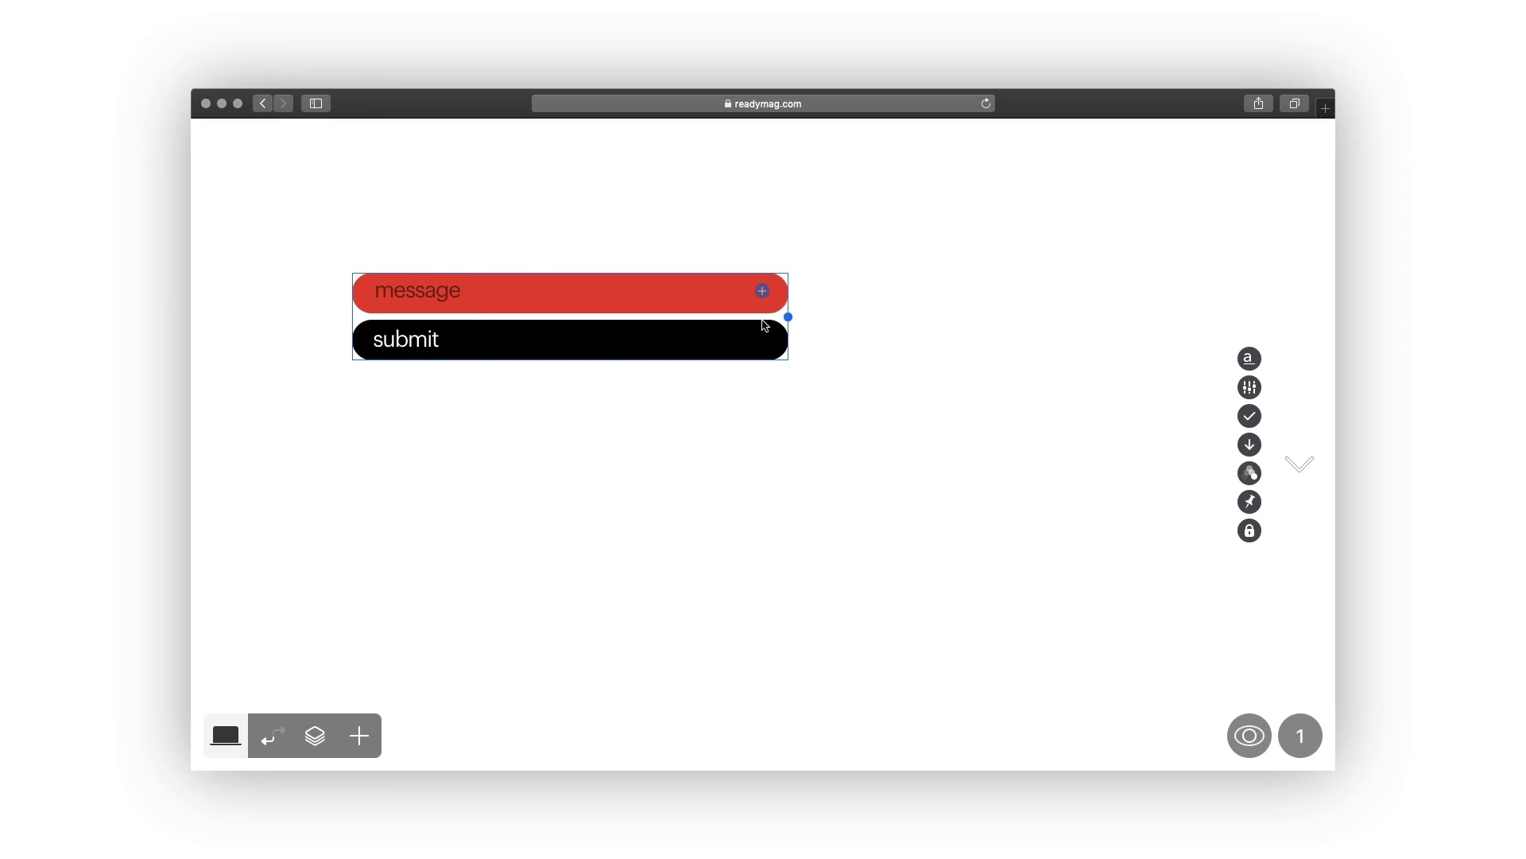
click(1248, 366)
Add a Name field and label it 'title'.
click(1160, 570)
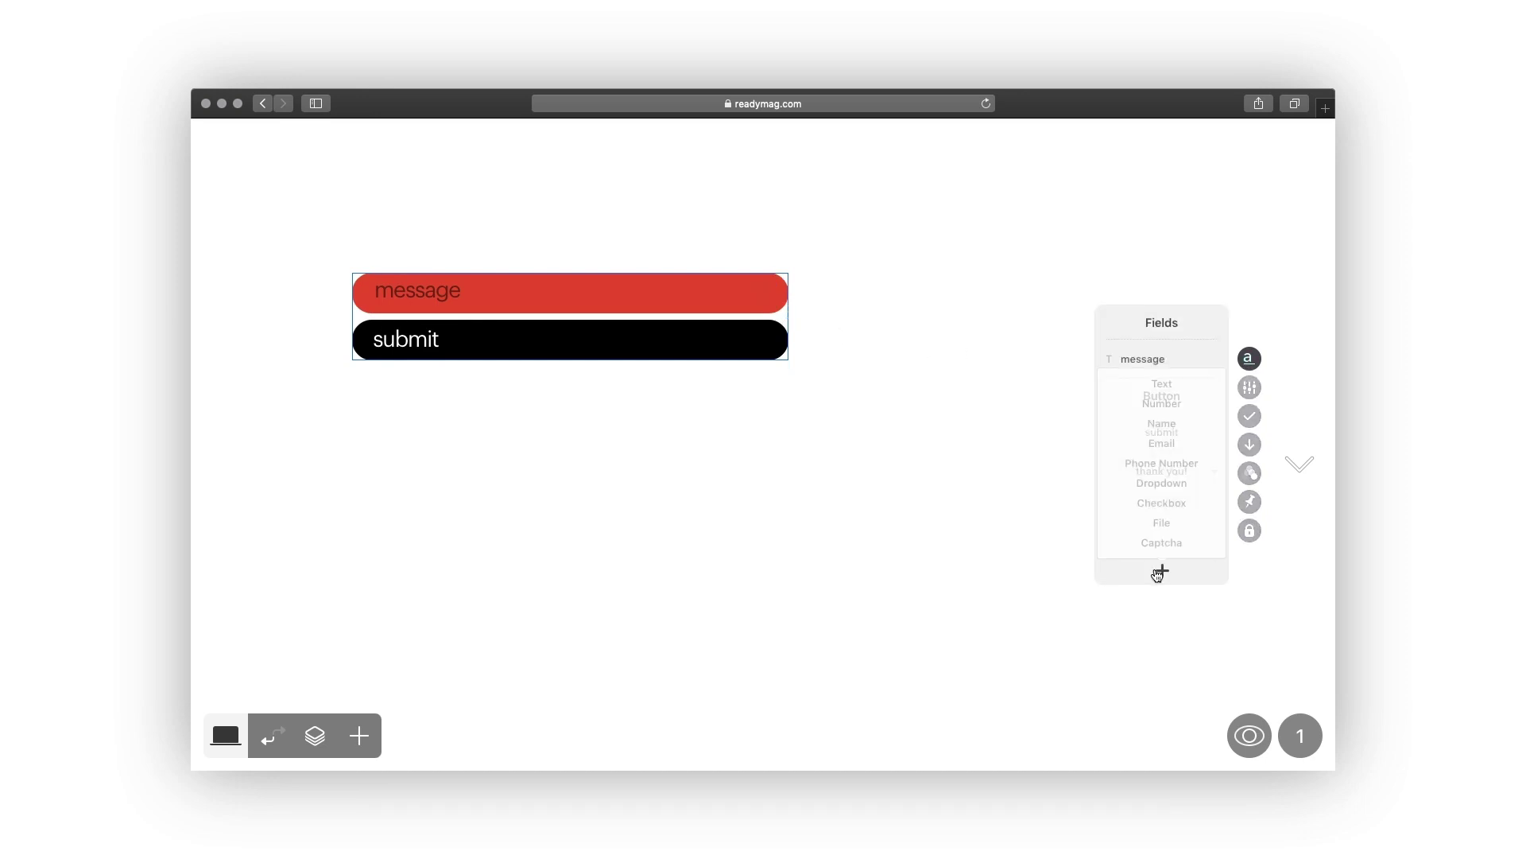
click(1162, 425)
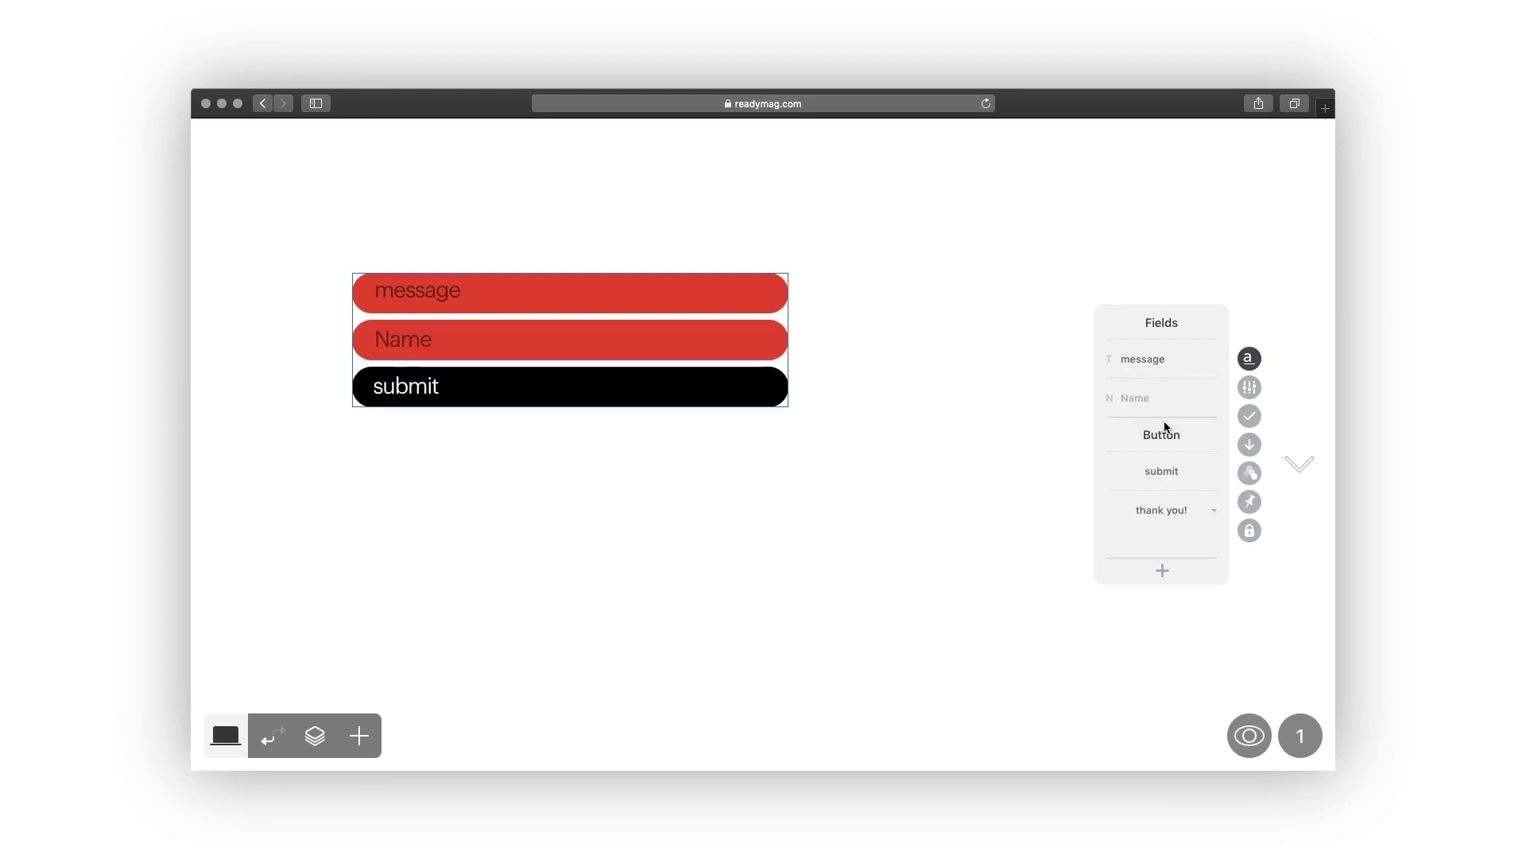
click(1141, 398)
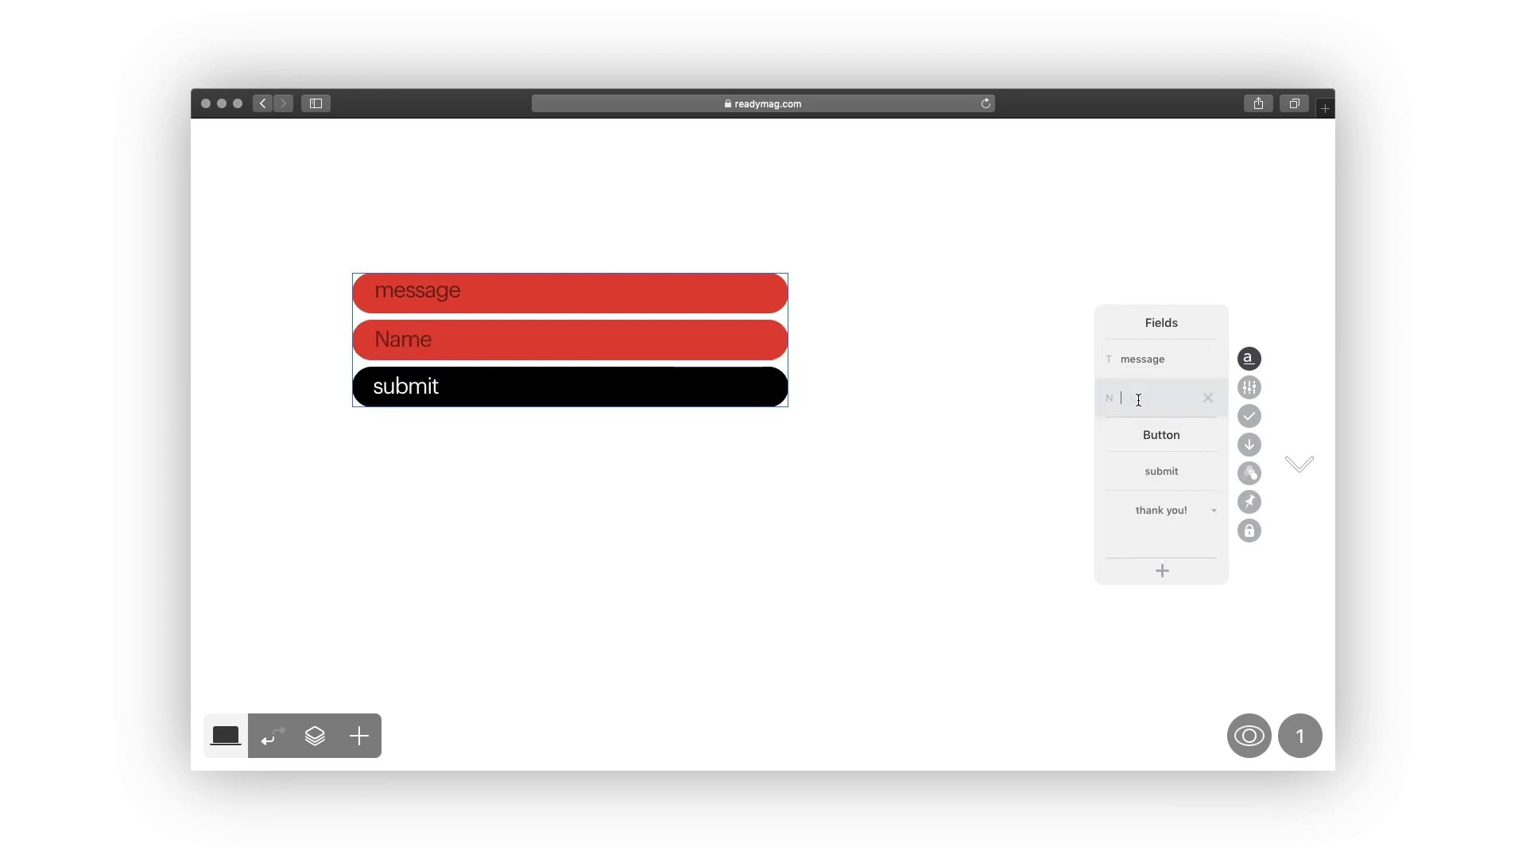
text(title)
key(Return)
Add an Email field labelled 'leave your email', then delete it again.
click(1163, 570)
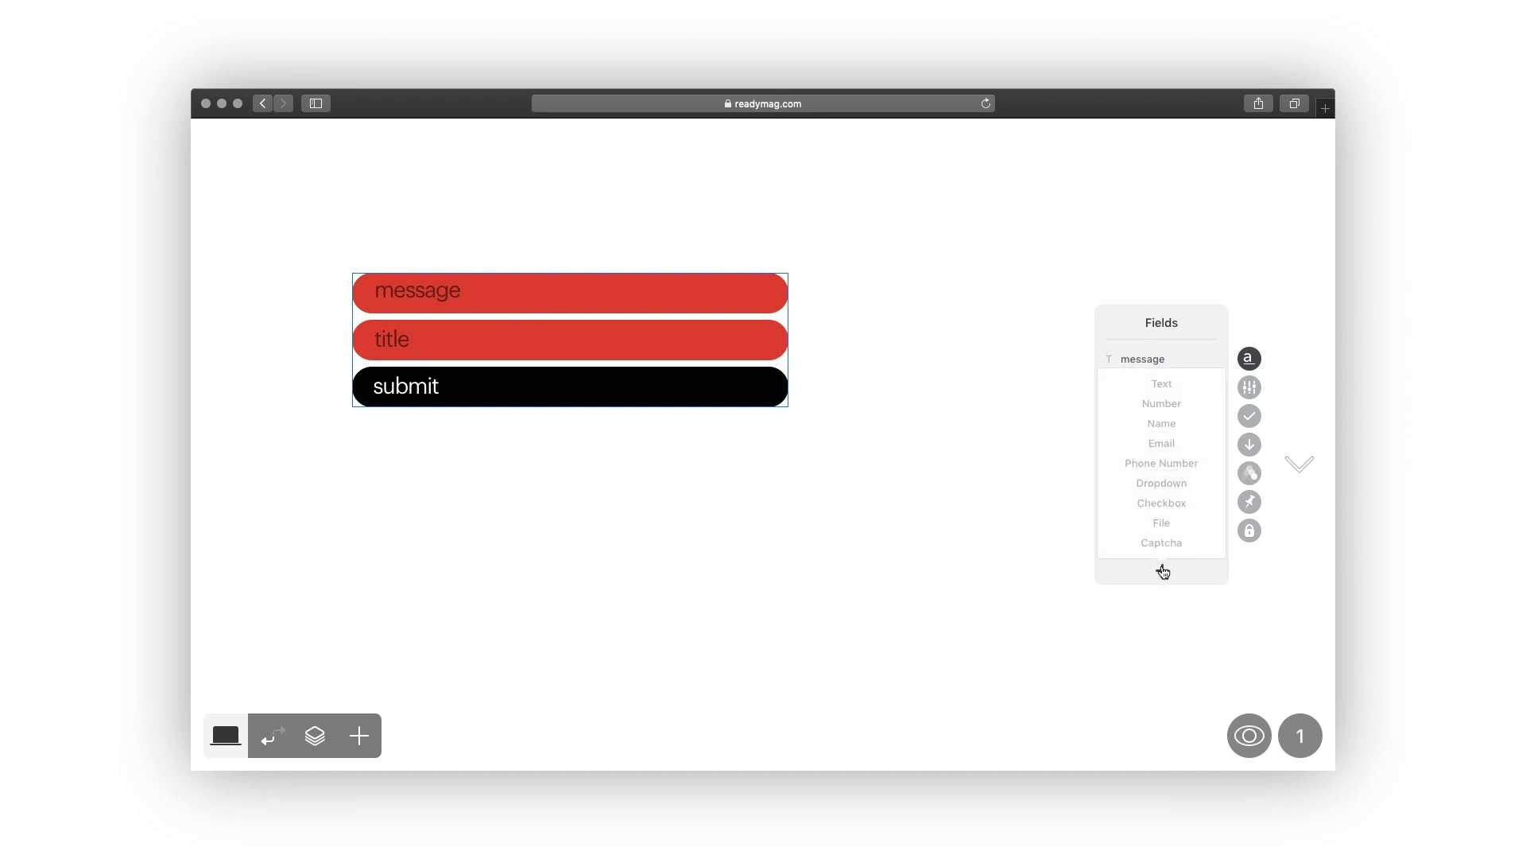
click(1159, 442)
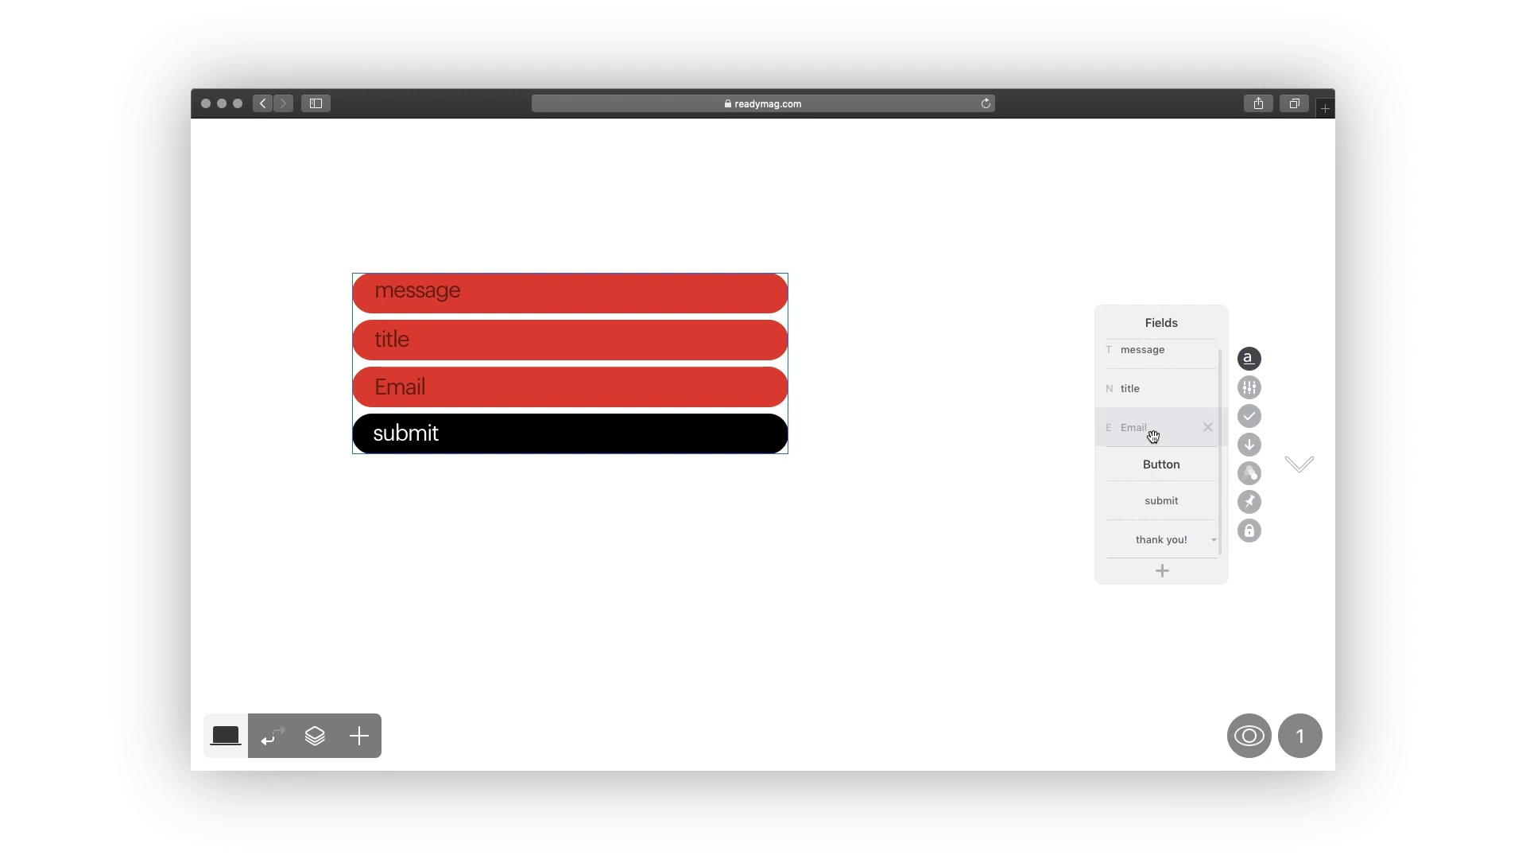
click(1143, 433)
text(leave your ema)
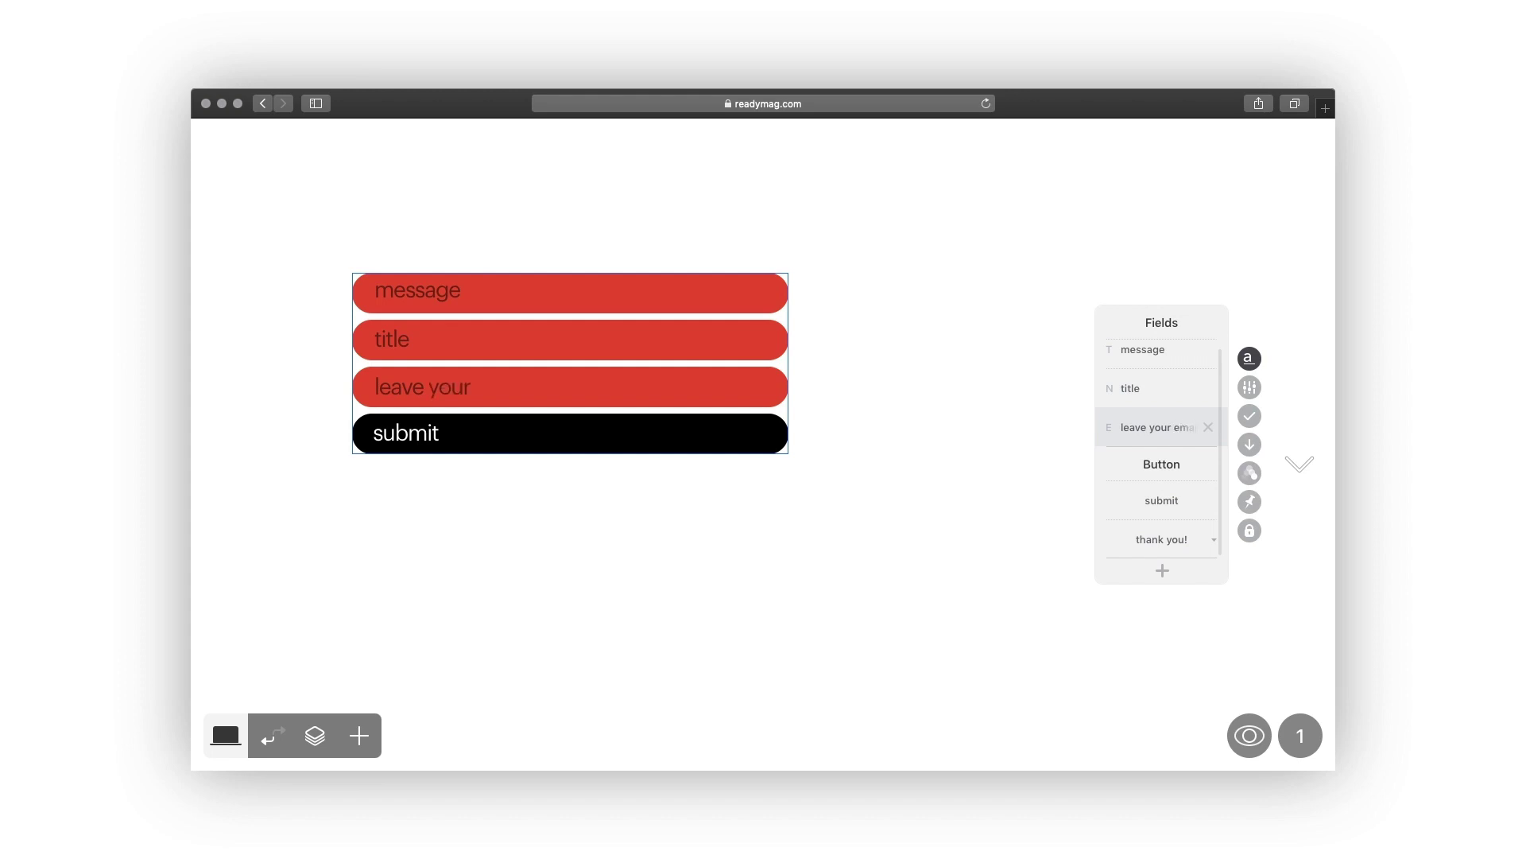
text(il)
click(1210, 428)
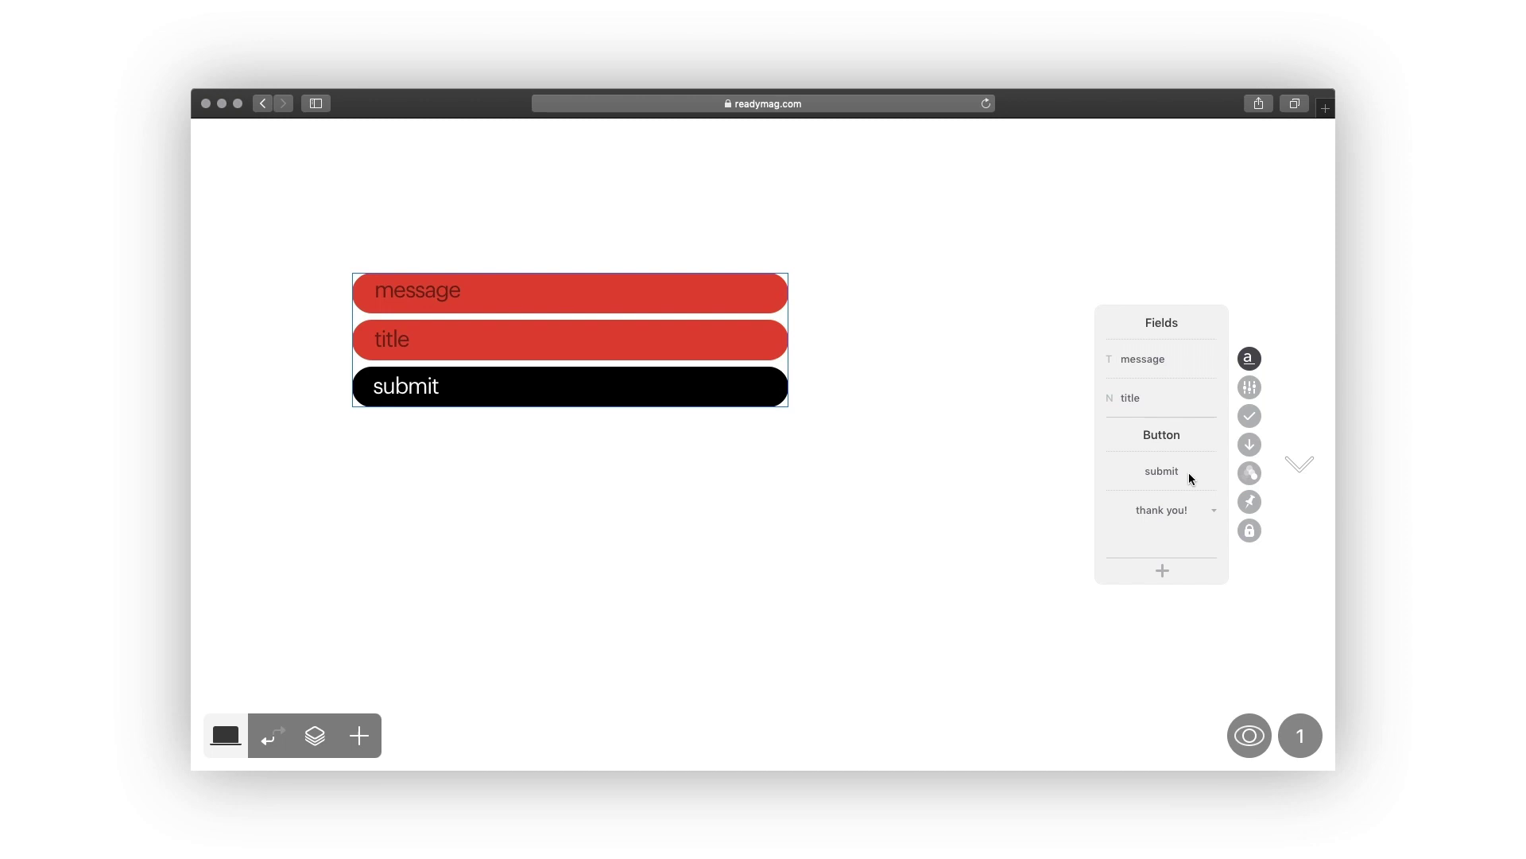
click(1162, 571)
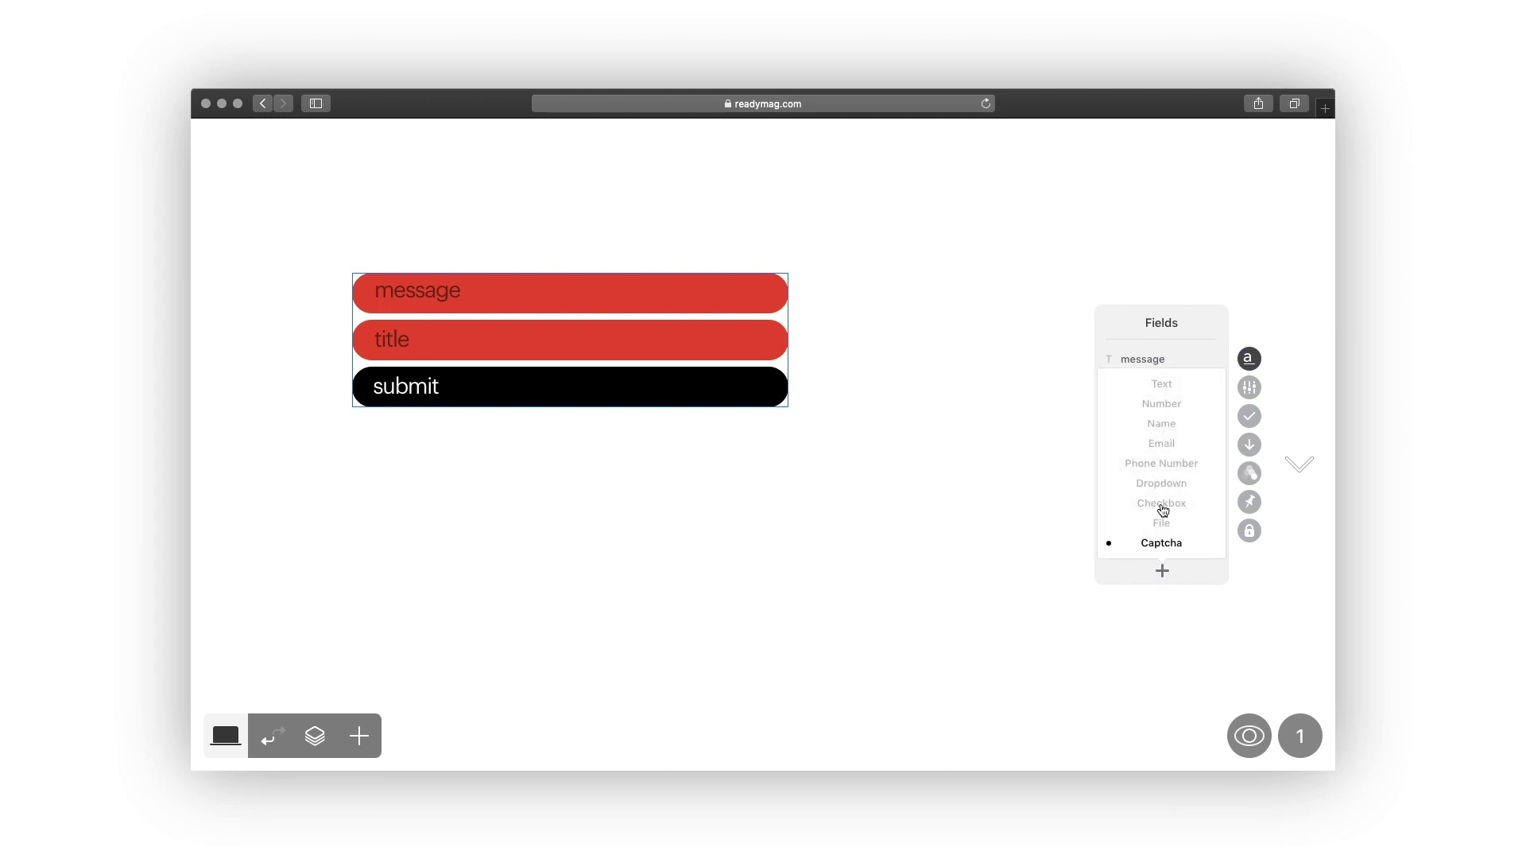
Add a Number field named 'price', then delete it.
click(1161, 403)
click(1146, 425)
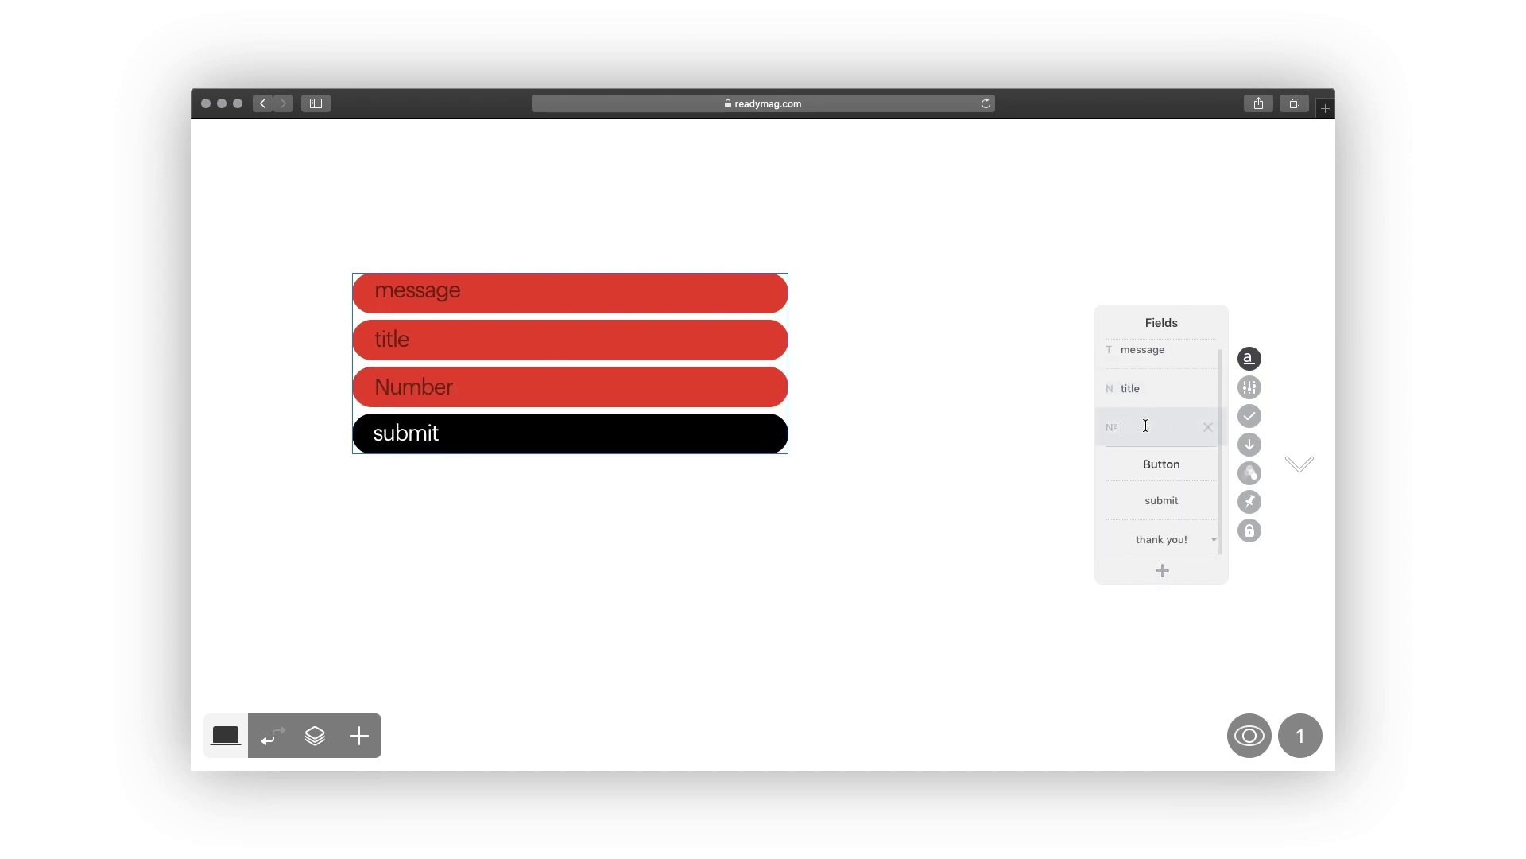
text(price)
click(1208, 427)
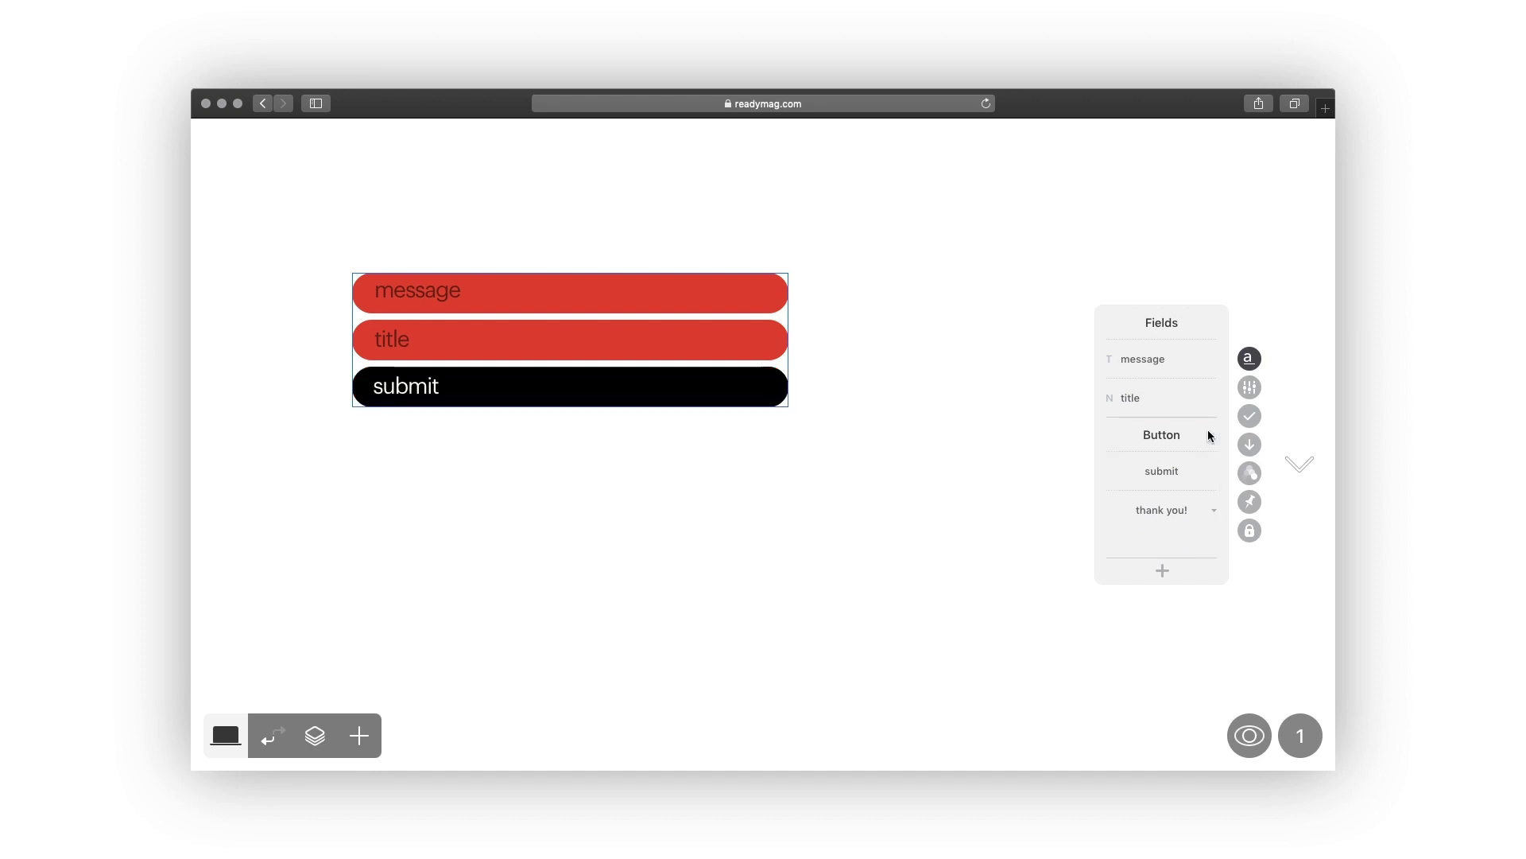
Add a Phone Number field labelled 'your phone'.
click(1162, 570)
click(1161, 463)
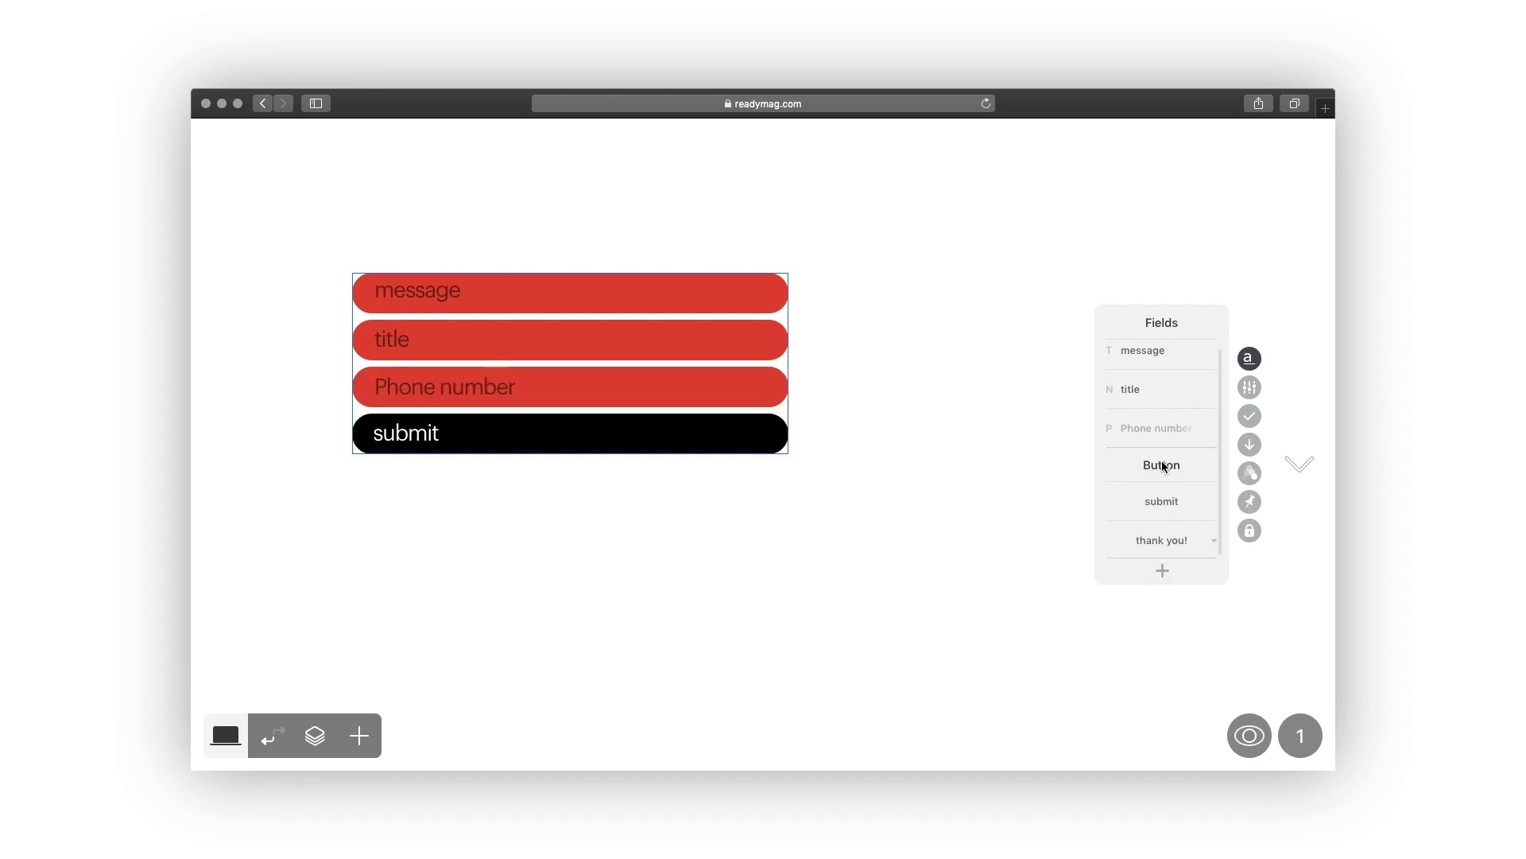
click(1140, 427)
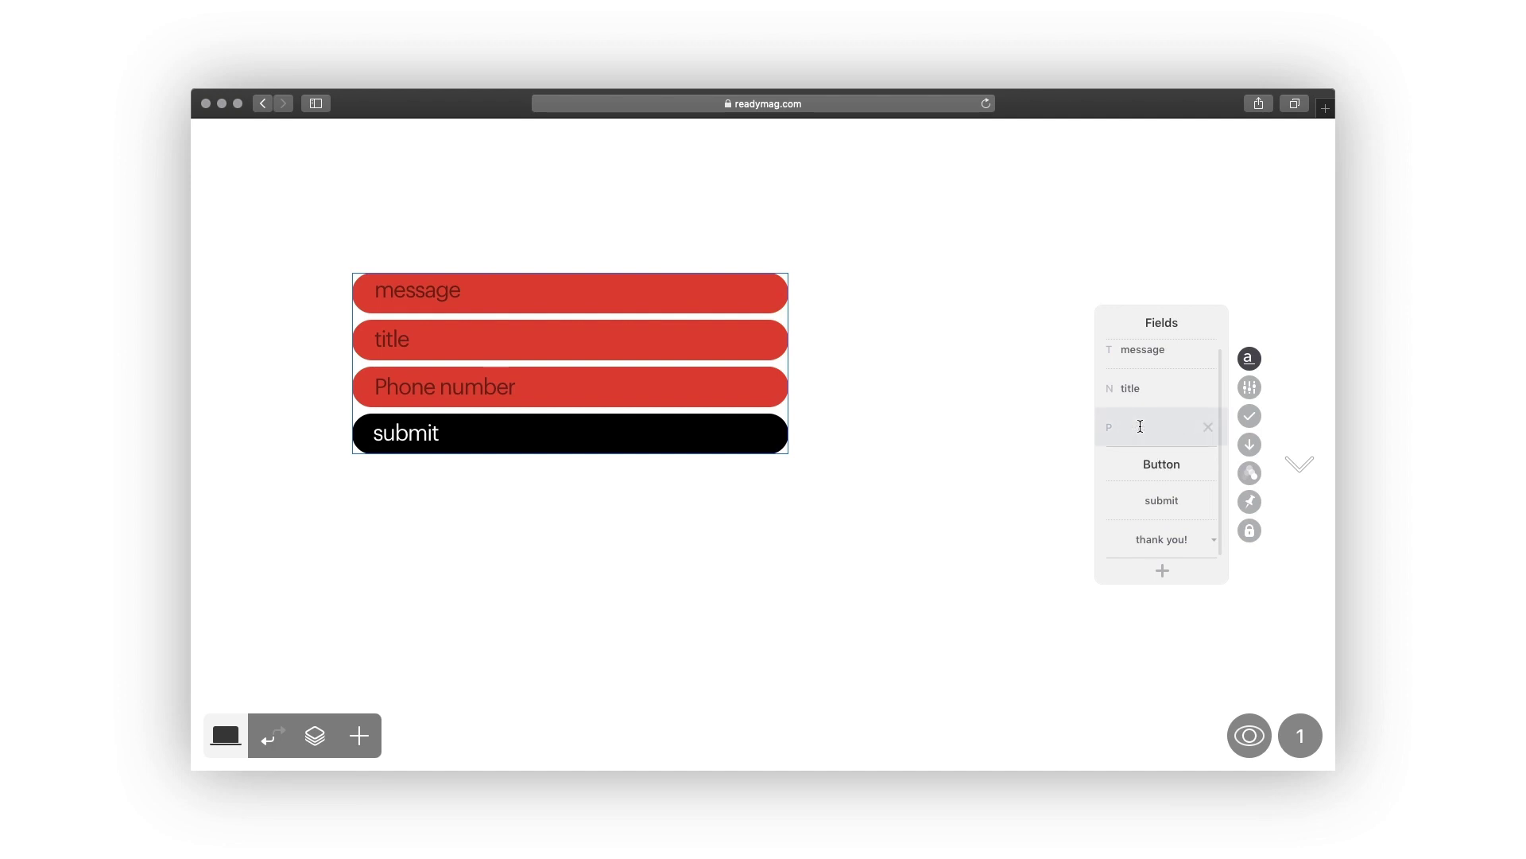
text(your phone)
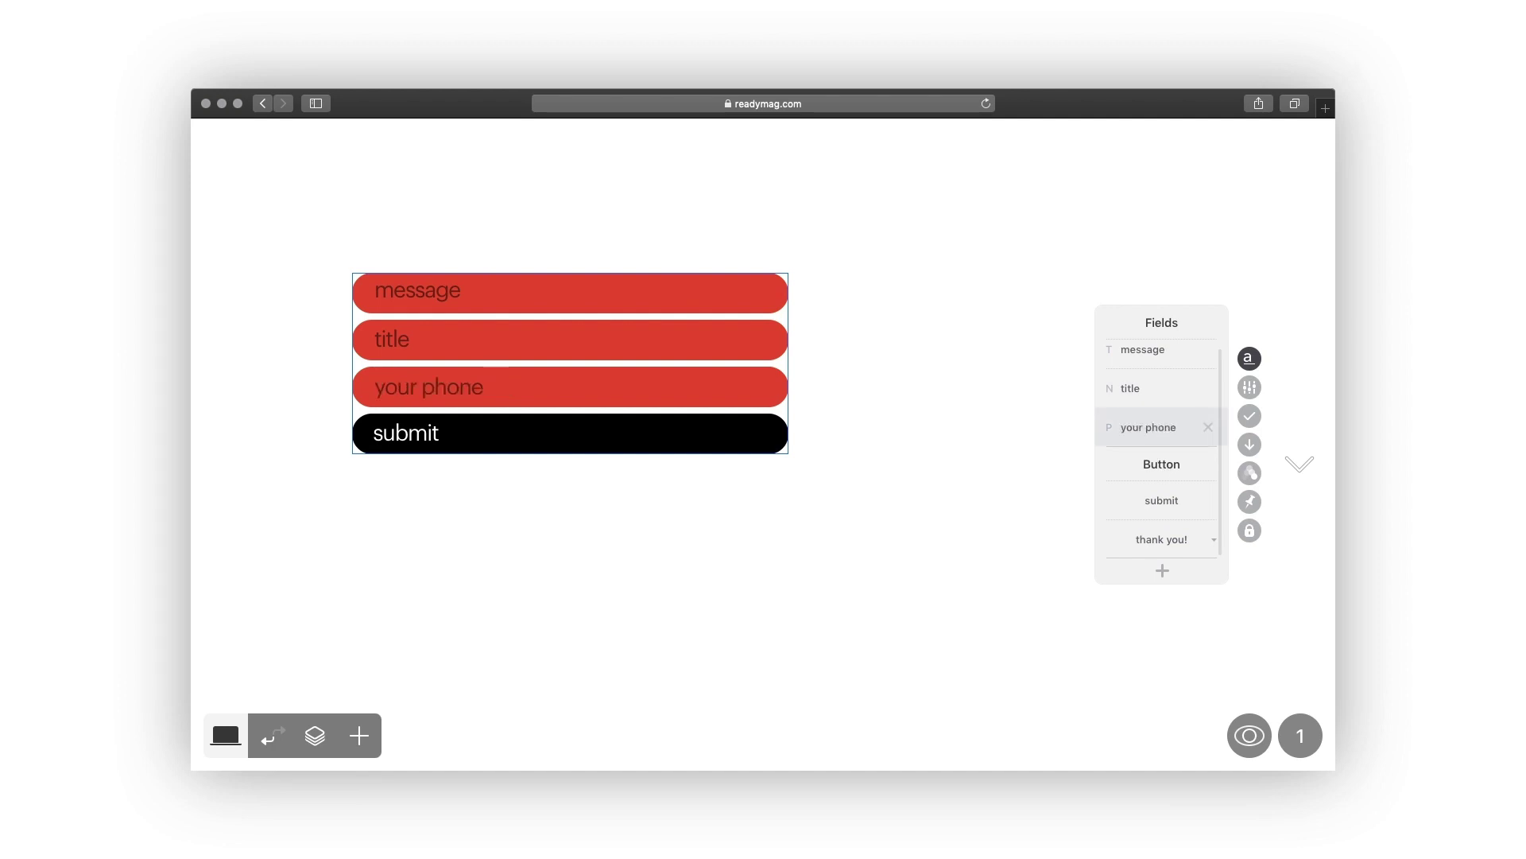
click(1029, 434)
In preview, type a phone number into the phone field, clear it, and enter another sample number.
click(1250, 735)
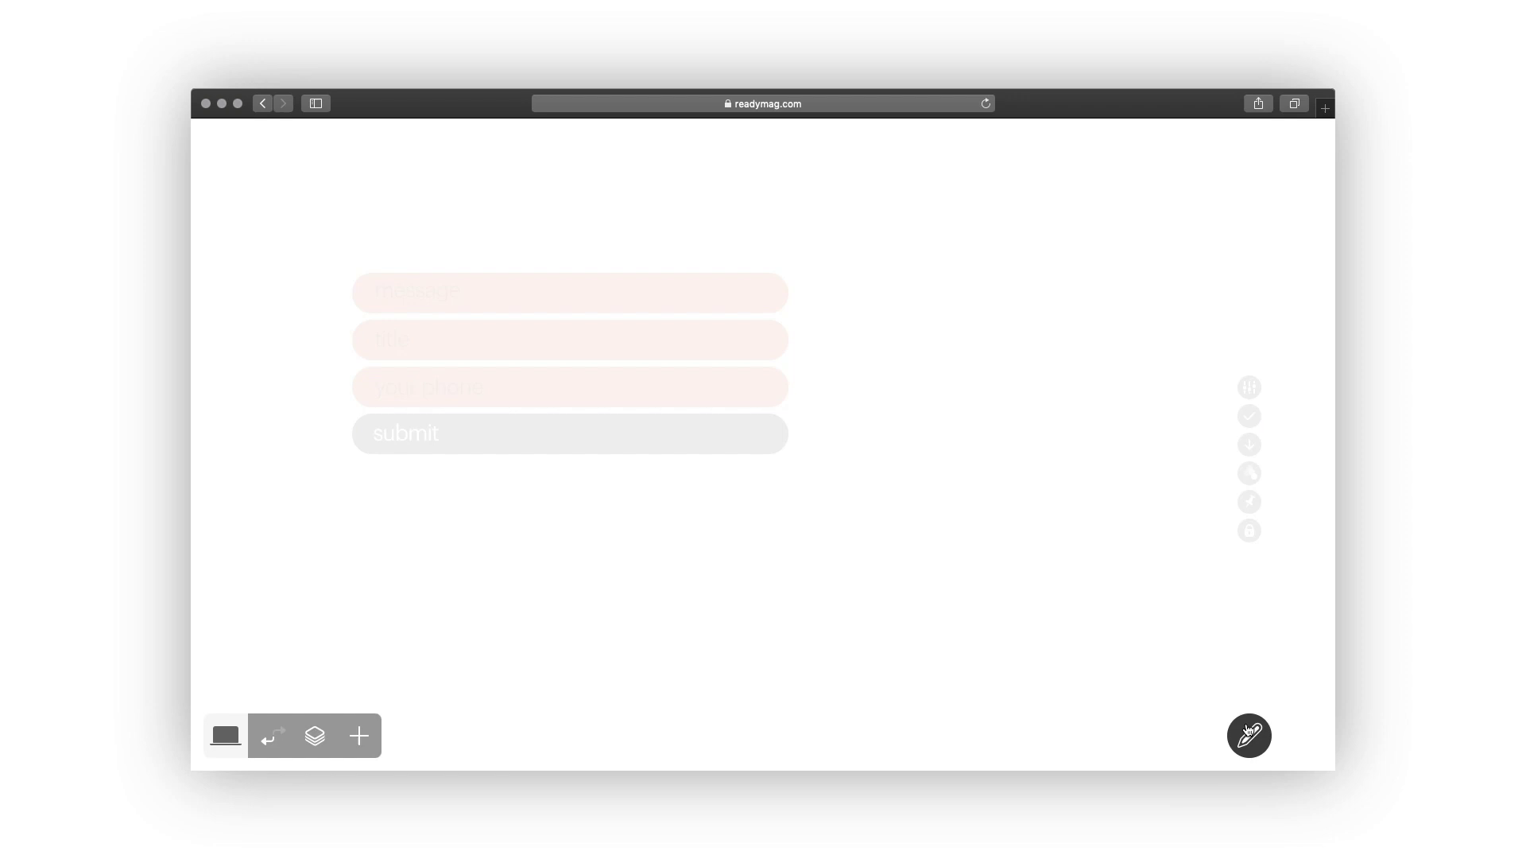
click(674, 387)
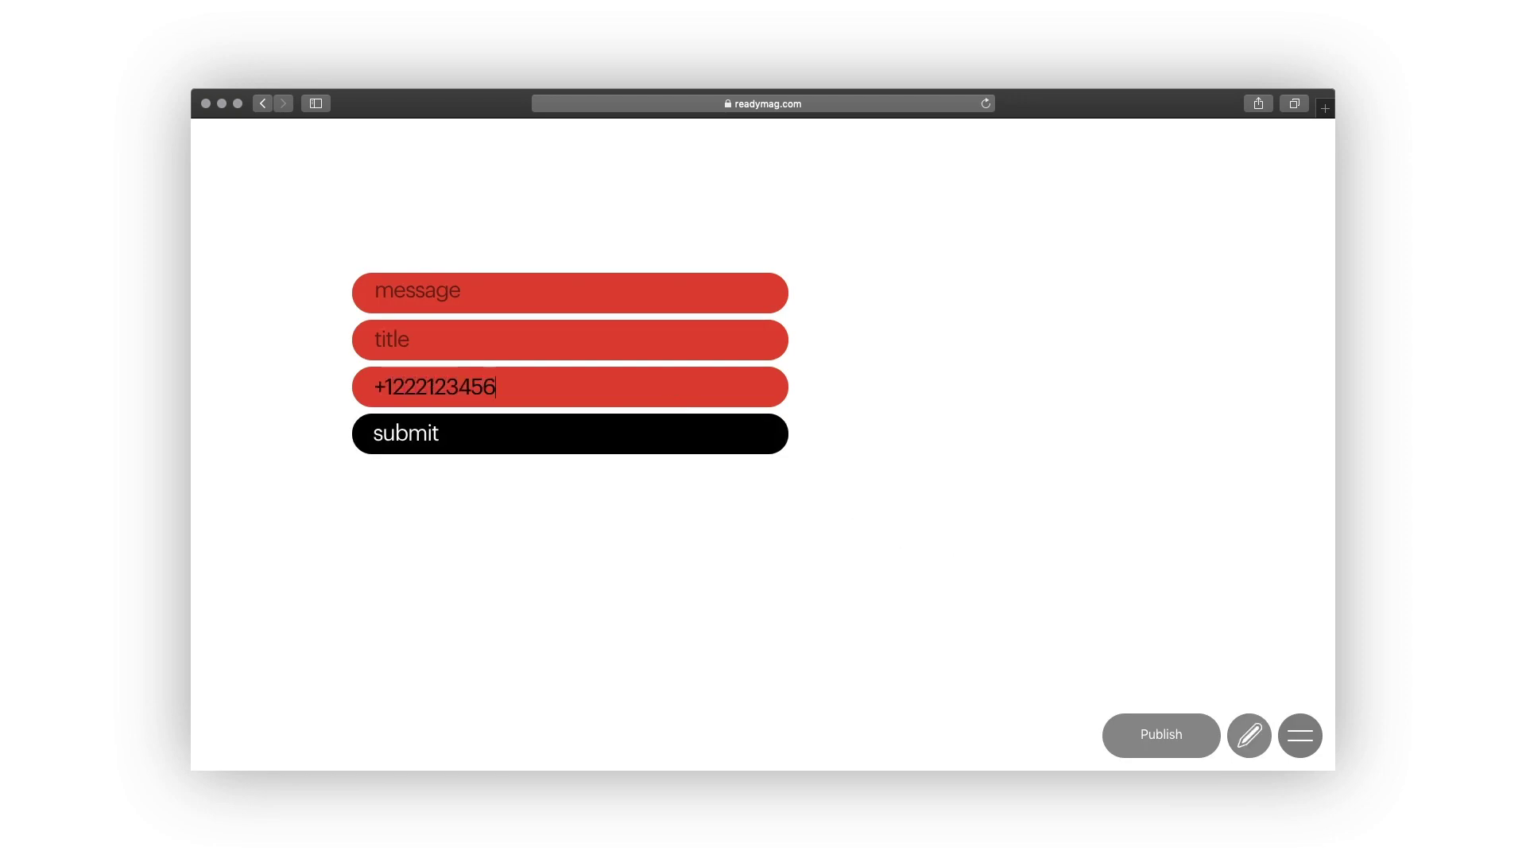
key(super+a)
key(BackSpace)
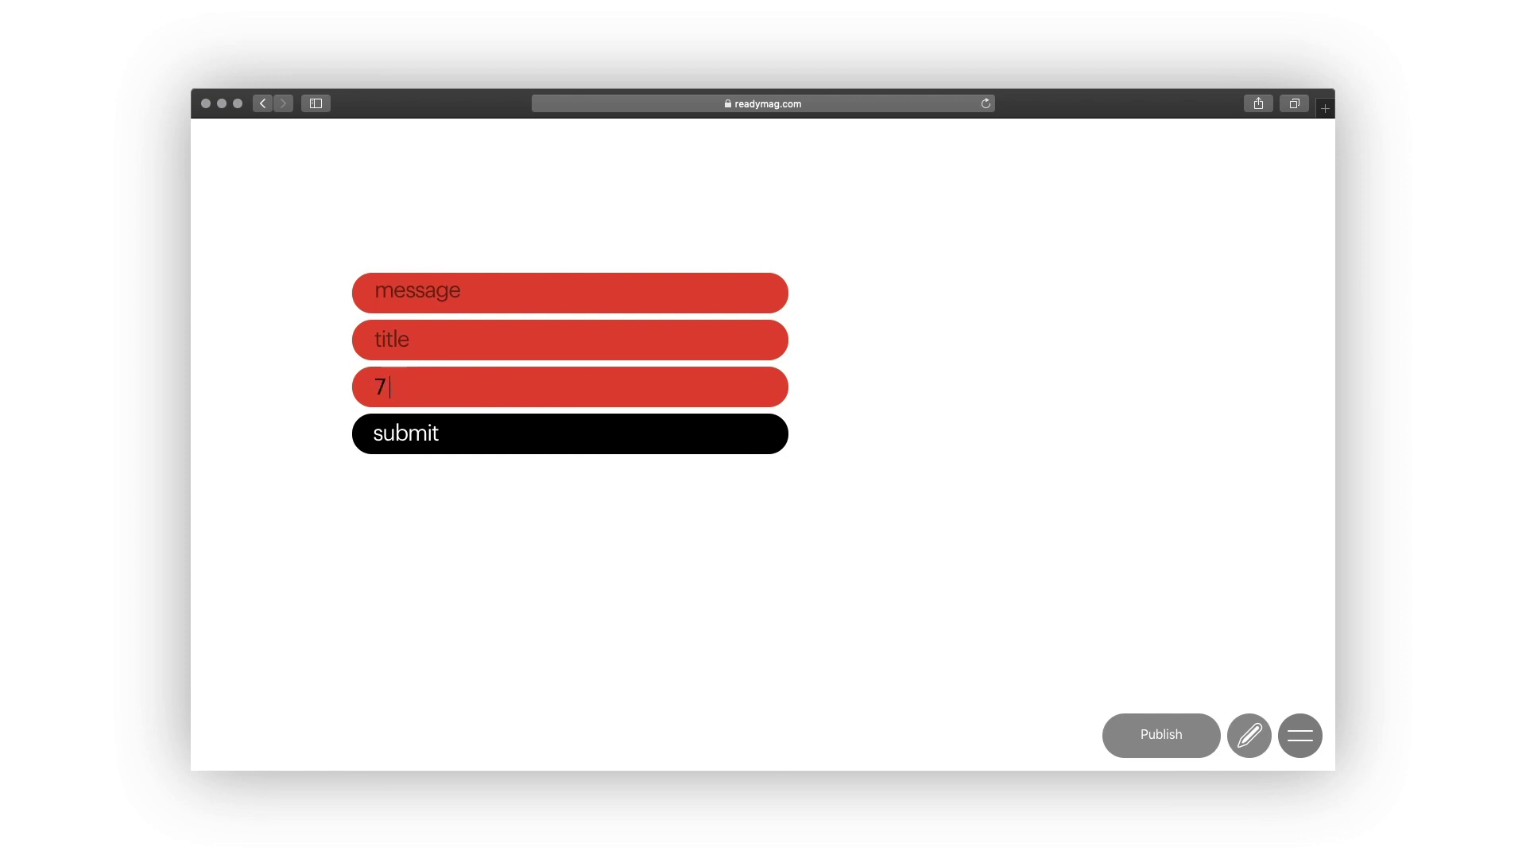
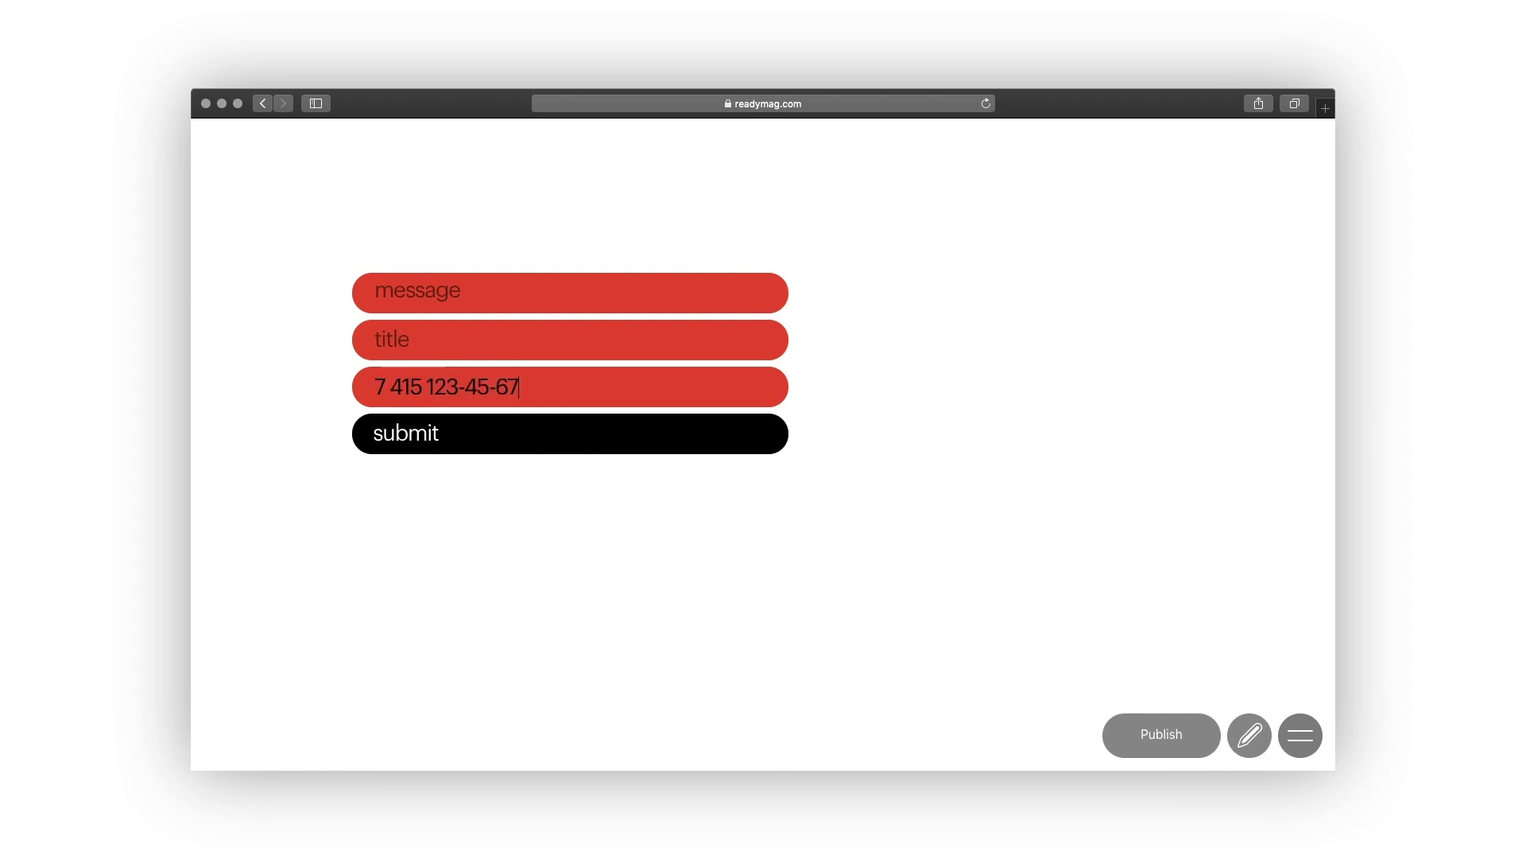
Leave the preview and delete the 'your phone' field from the form.
click(1255, 738)
click(1255, 358)
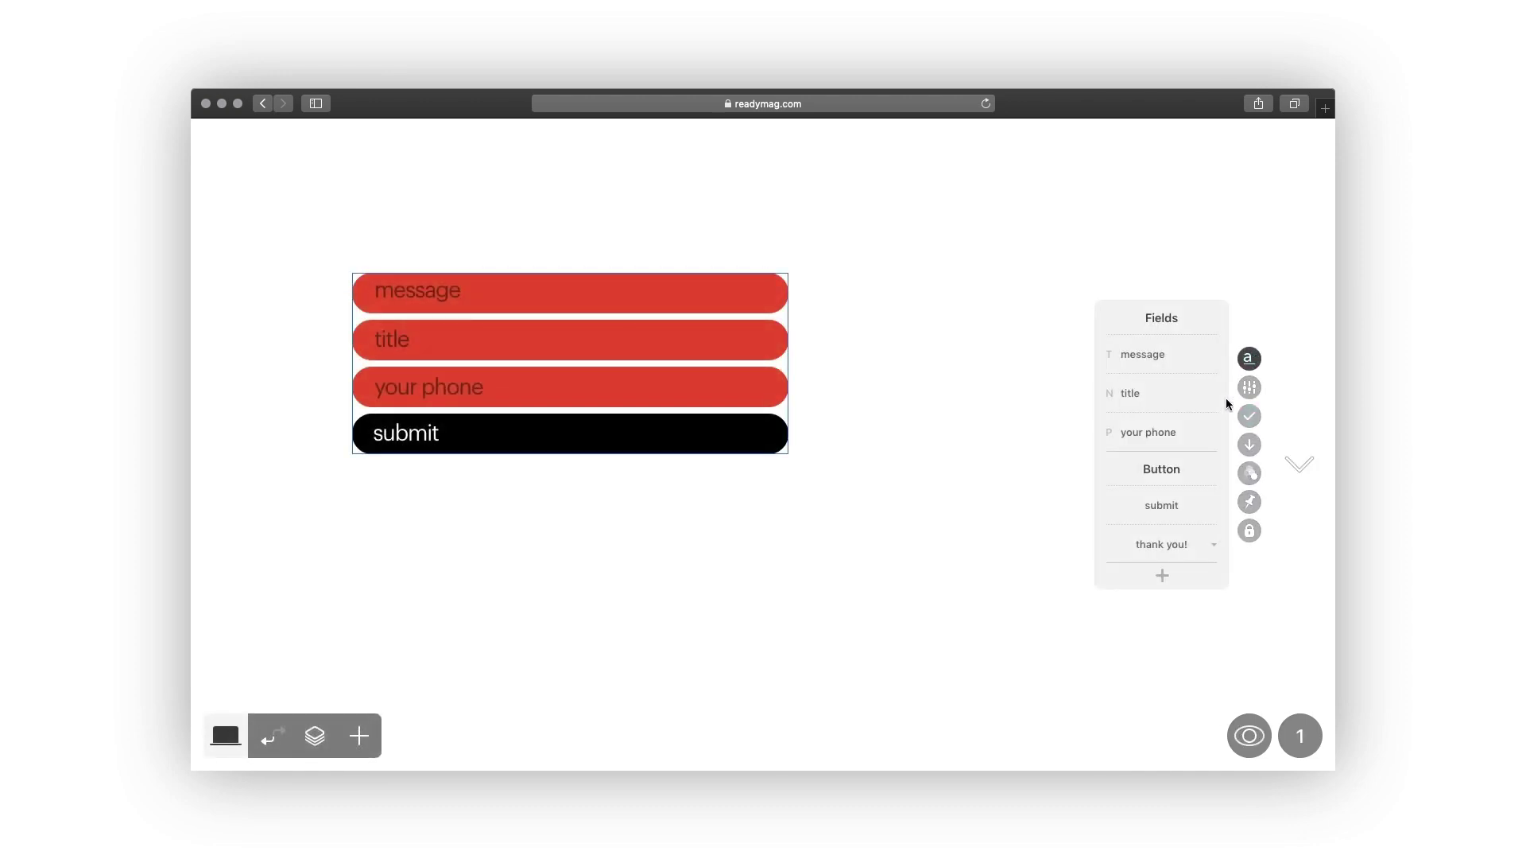
click(1212, 433)
Add a Dropdown field labelled 'interested in'.
click(1162, 575)
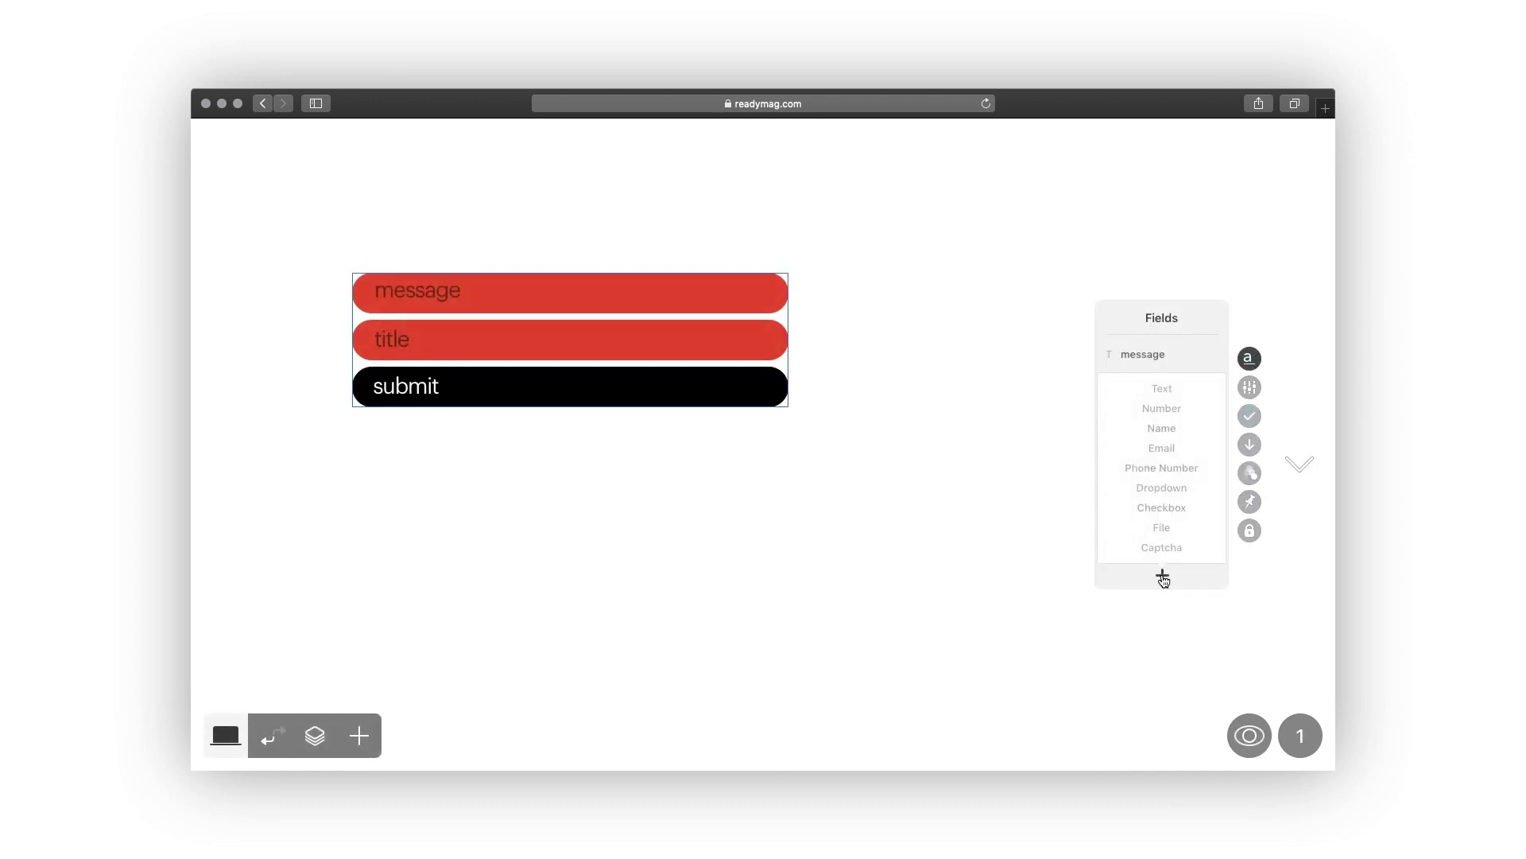
click(1161, 488)
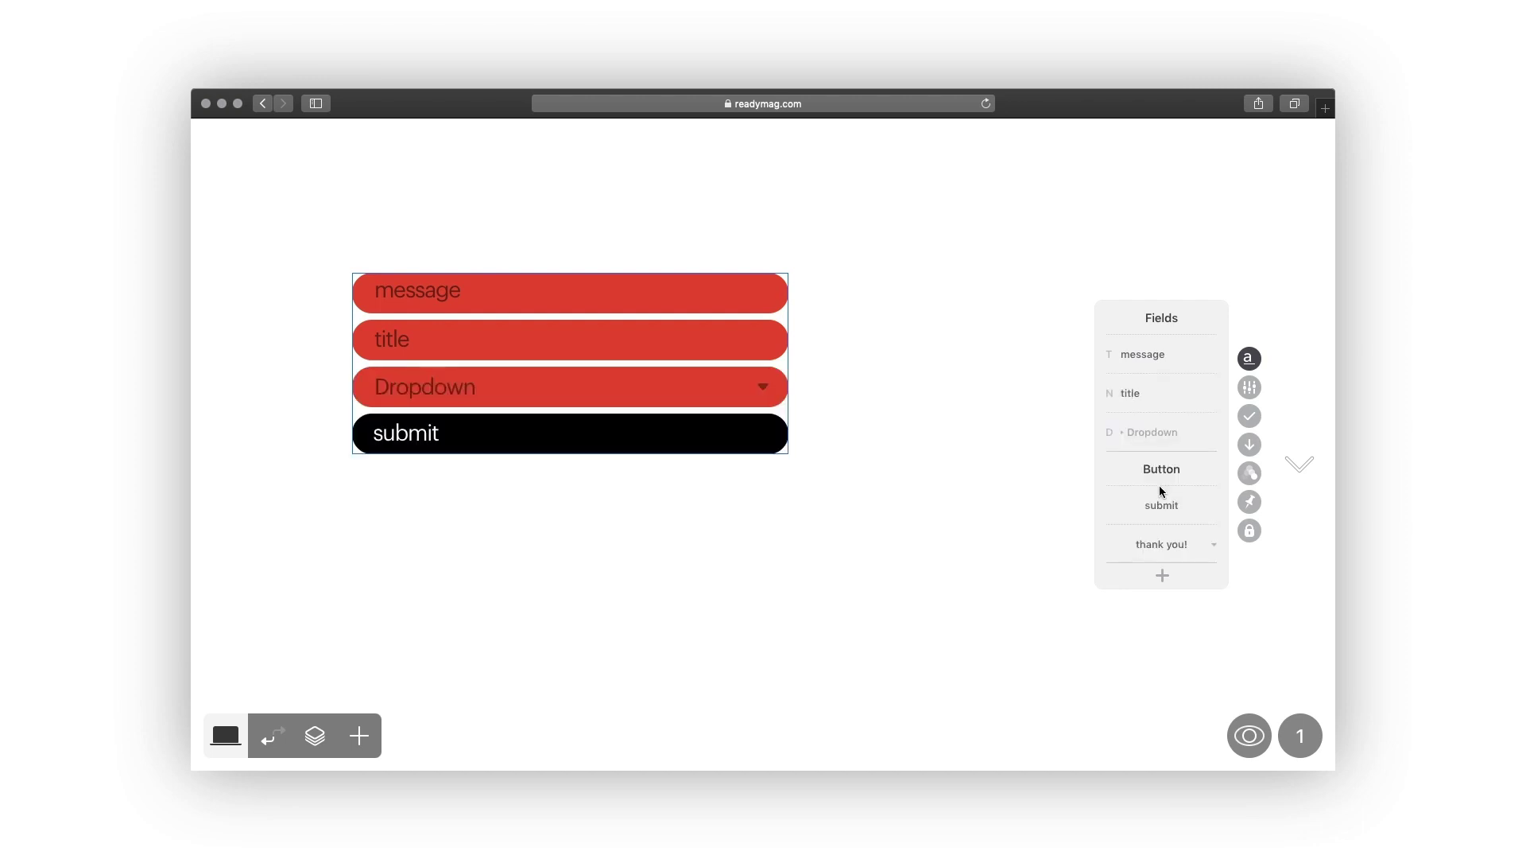
click(1149, 434)
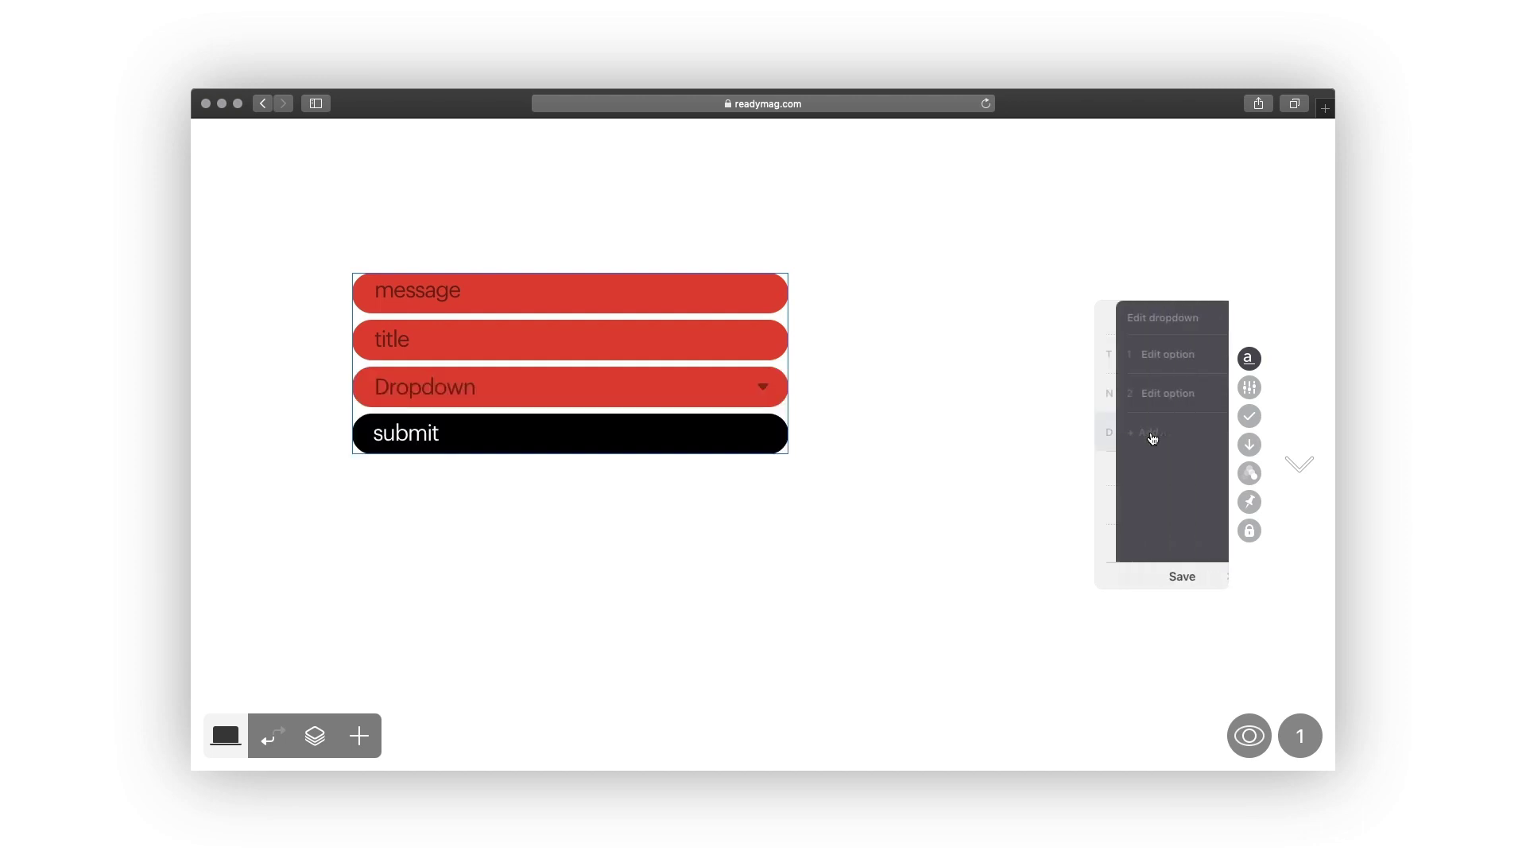
click(1141, 320)
text(interested in)
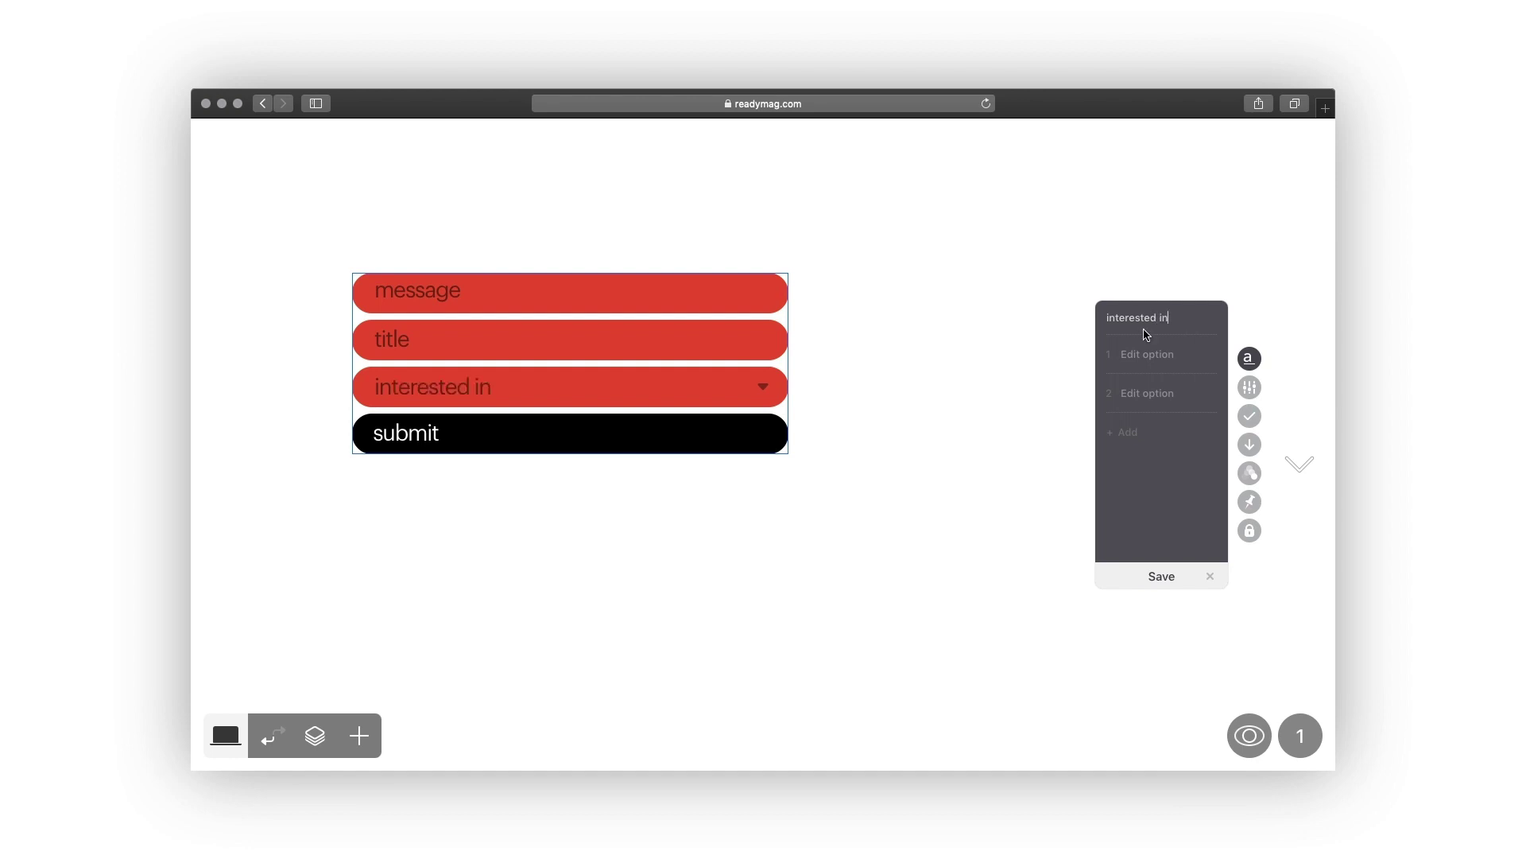
Give the dropdown the options portfolio, website and presentation, and save it.
click(1145, 354)
text(portfolio)
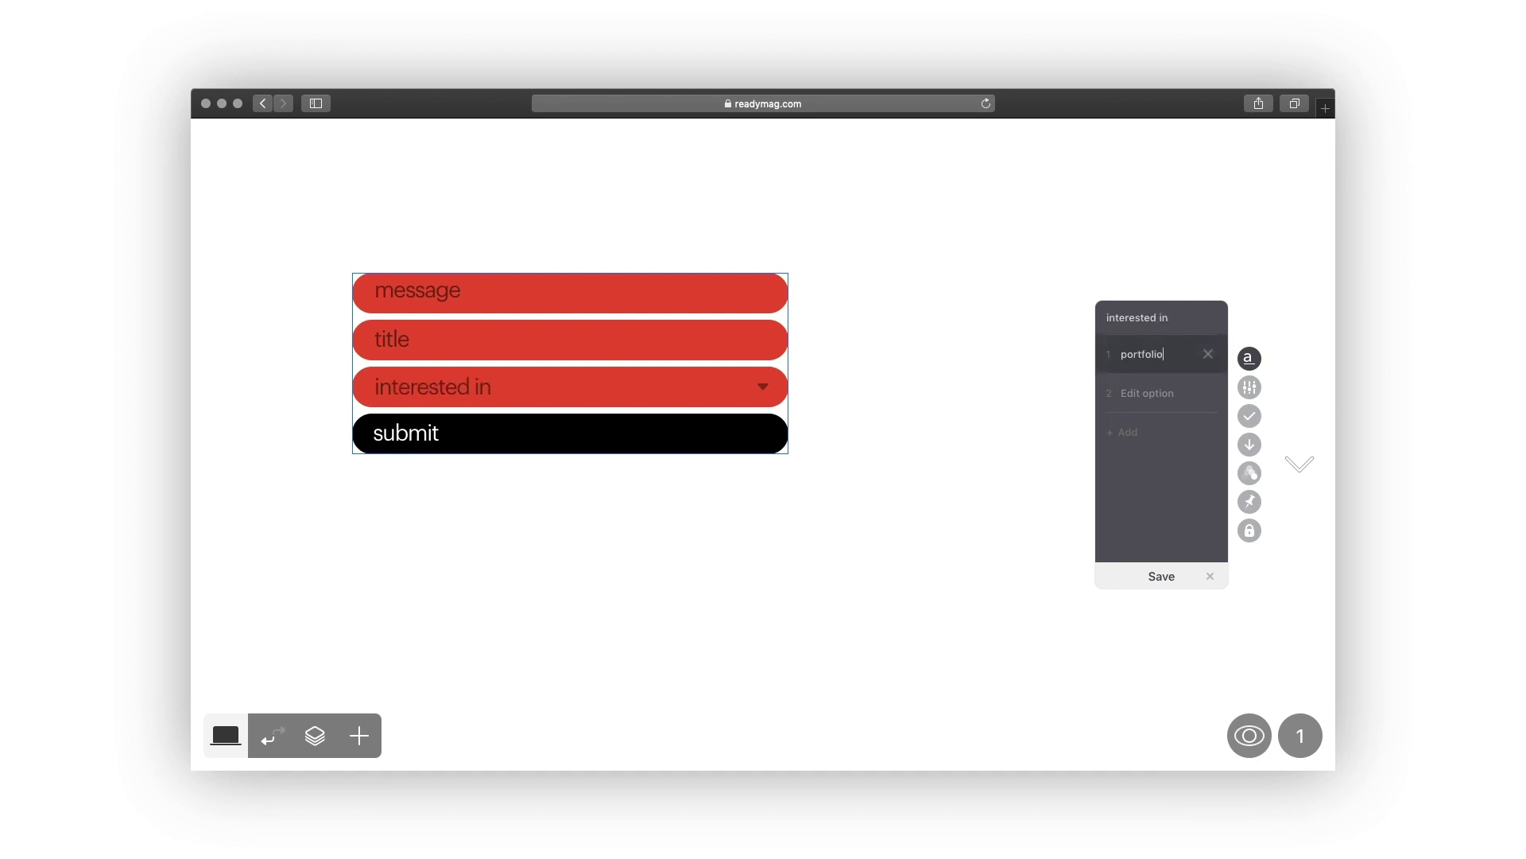
key(Return)
text(website)
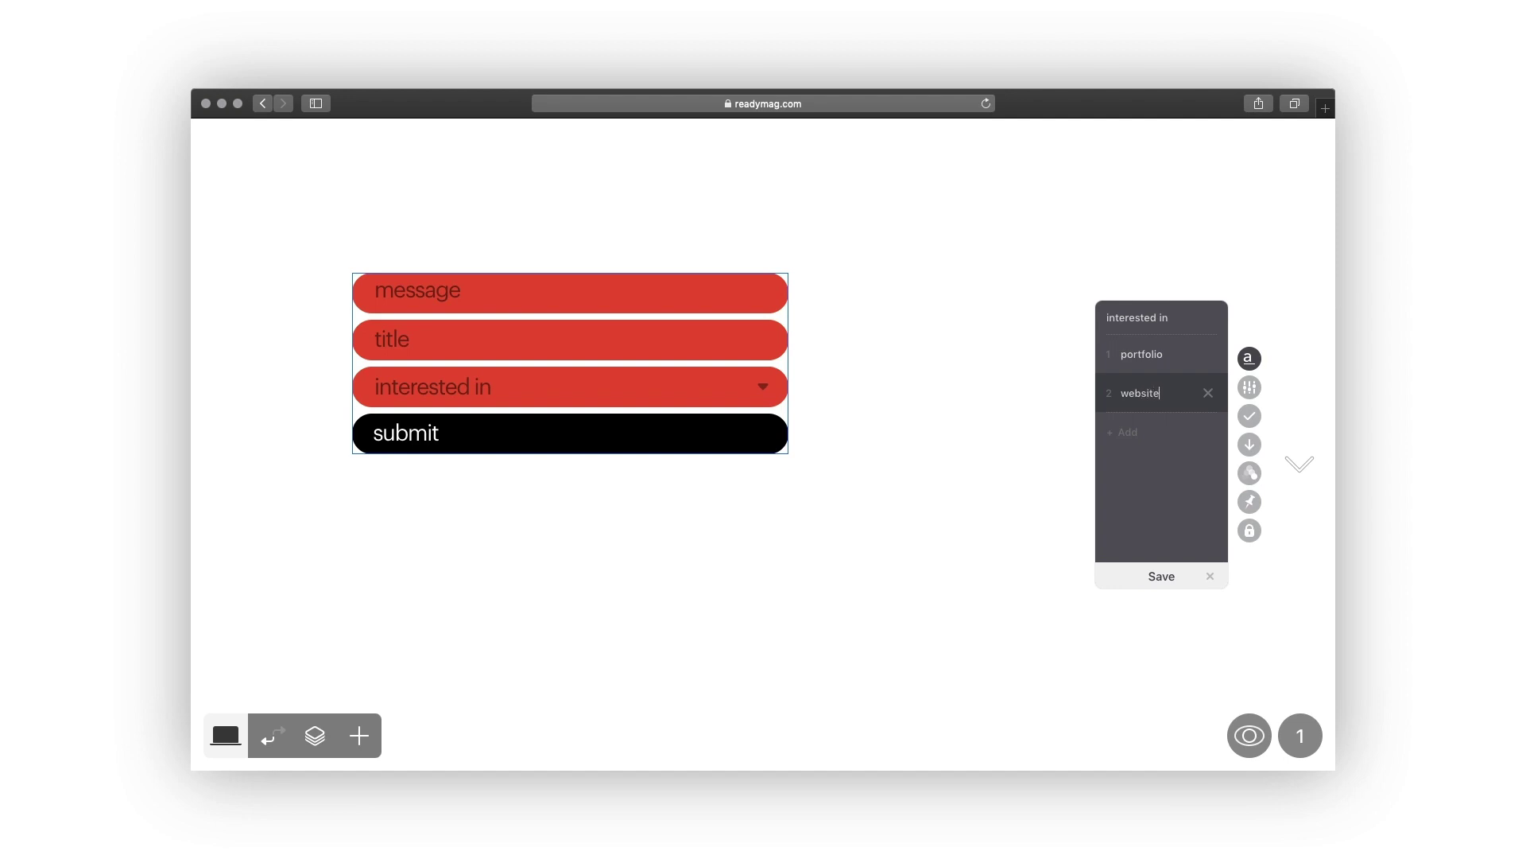
click(1134, 437)
text(presentation)
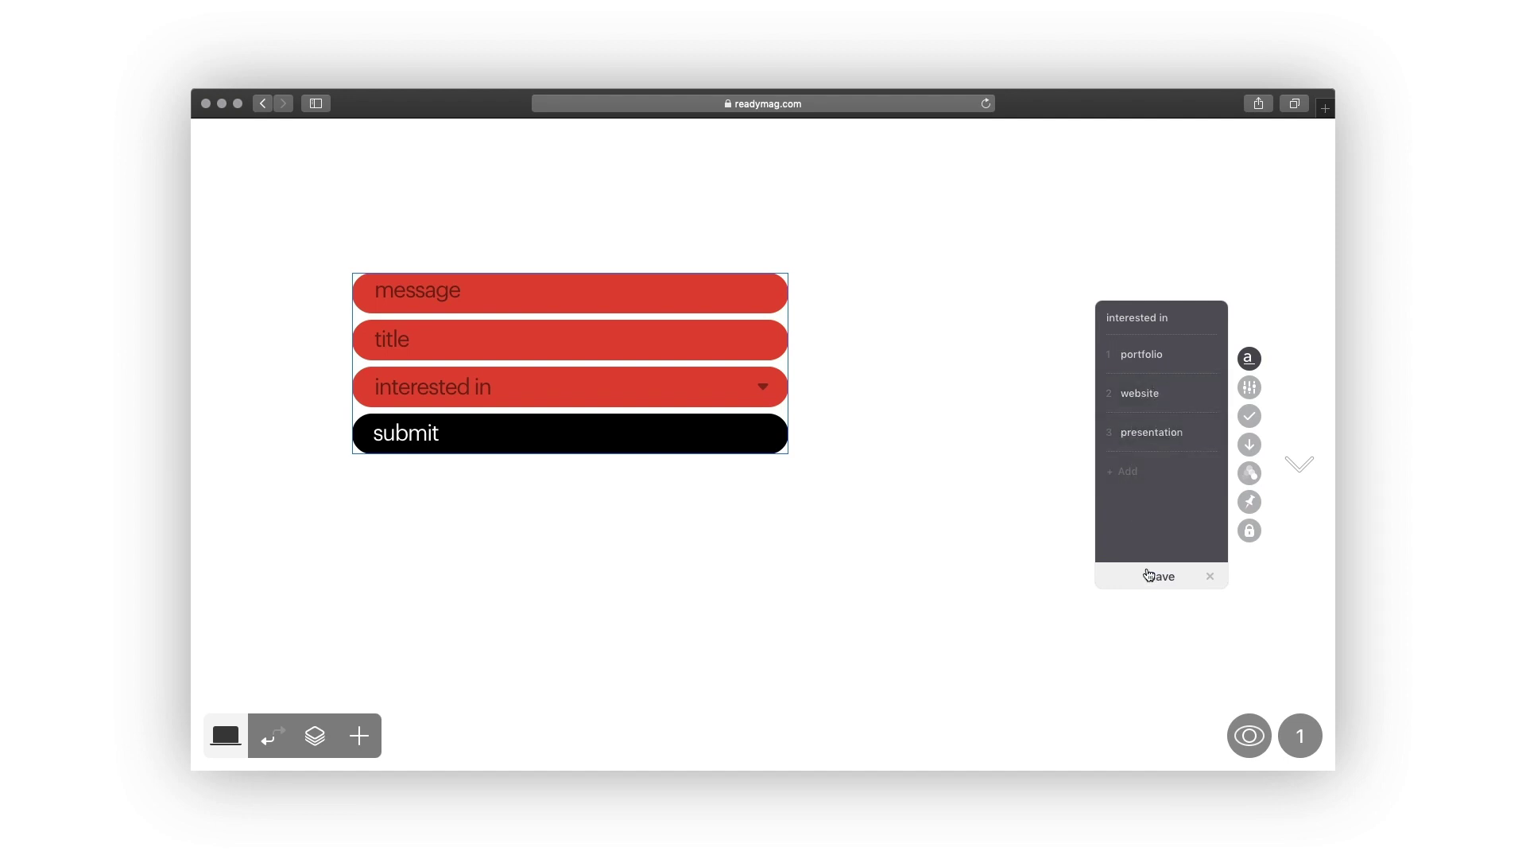
click(1153, 577)
Preview the form and choose portfolio in the 'interested in' dropdown.
click(1246, 736)
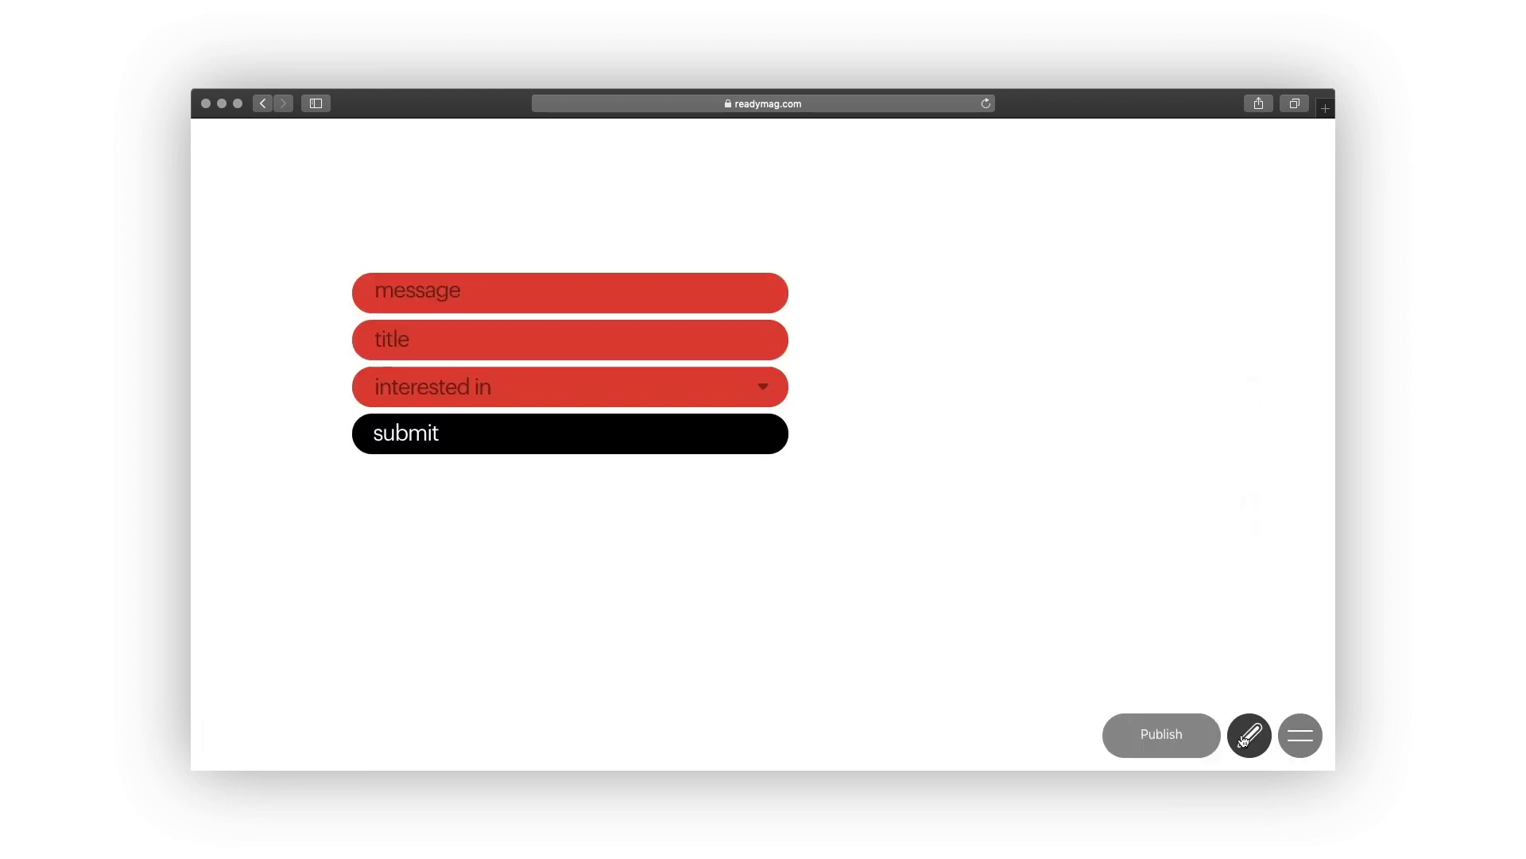
click(764, 390)
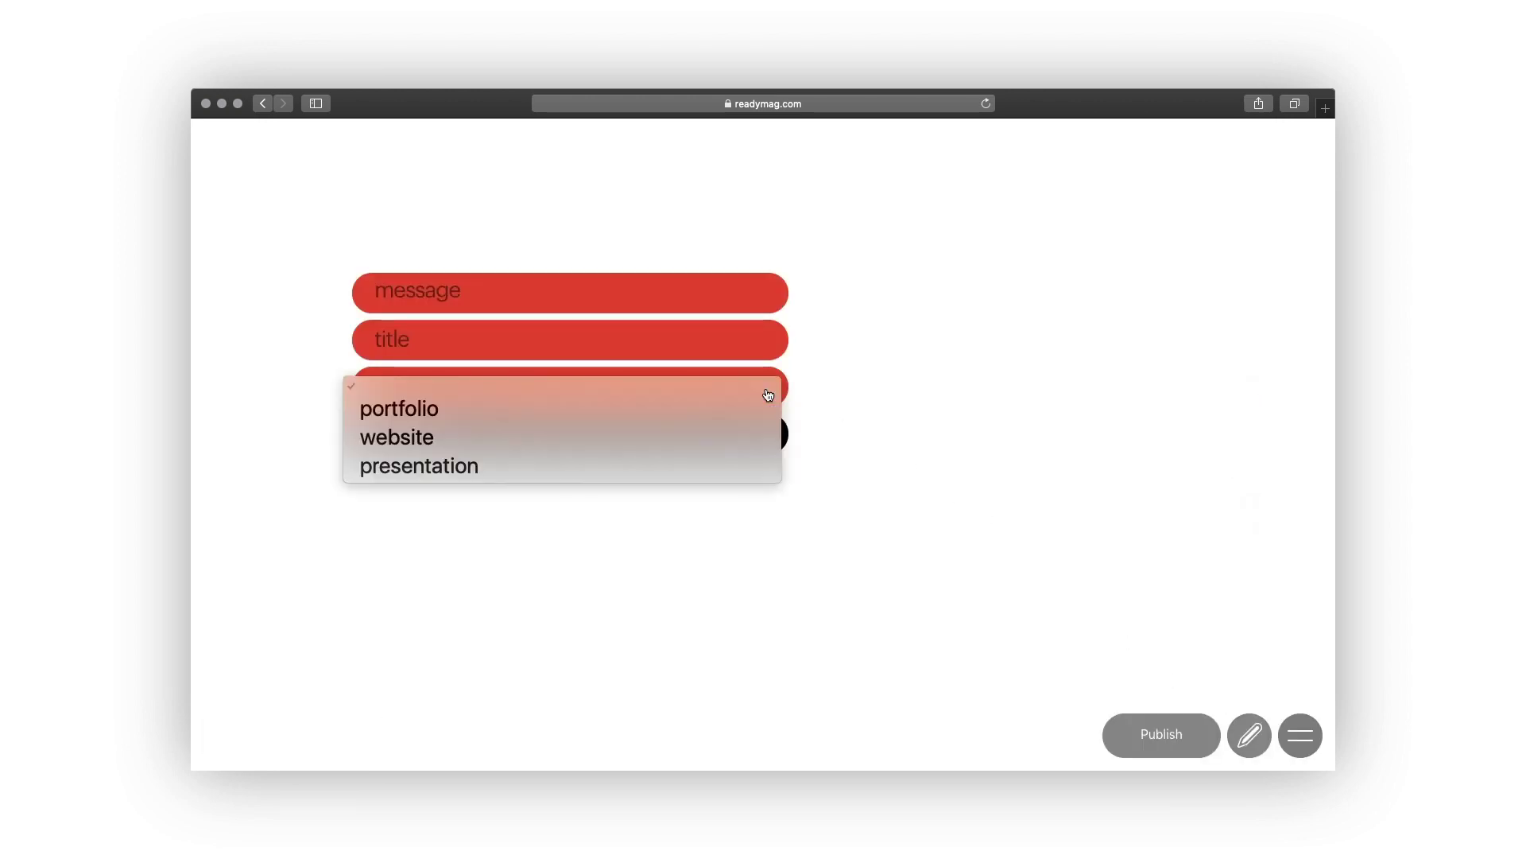
click(725, 407)
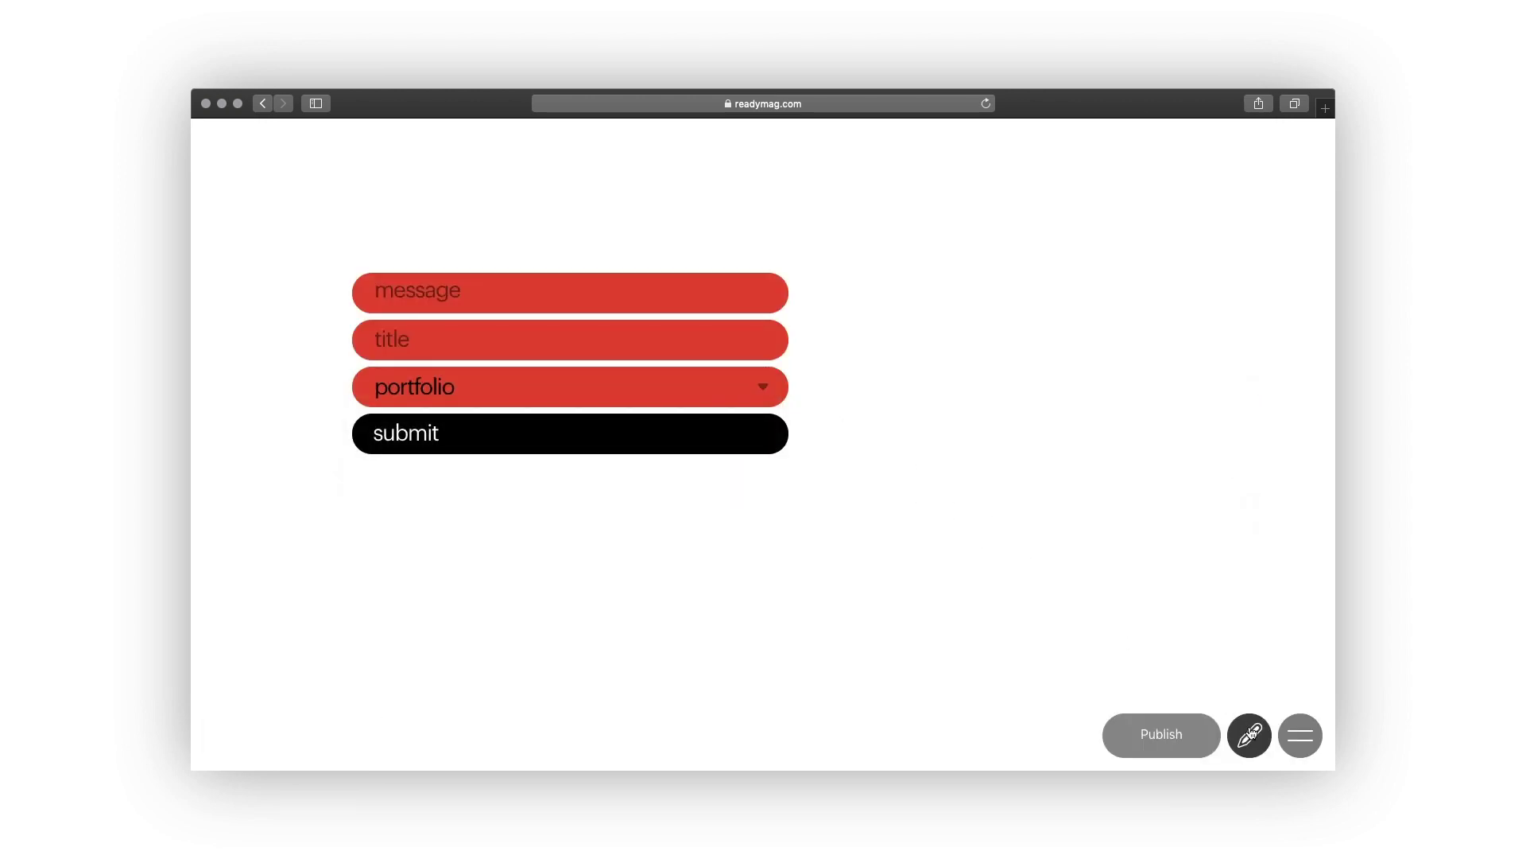
Back in the editor, delete the 'interested in' dropdown field.
click(1249, 734)
click(1246, 358)
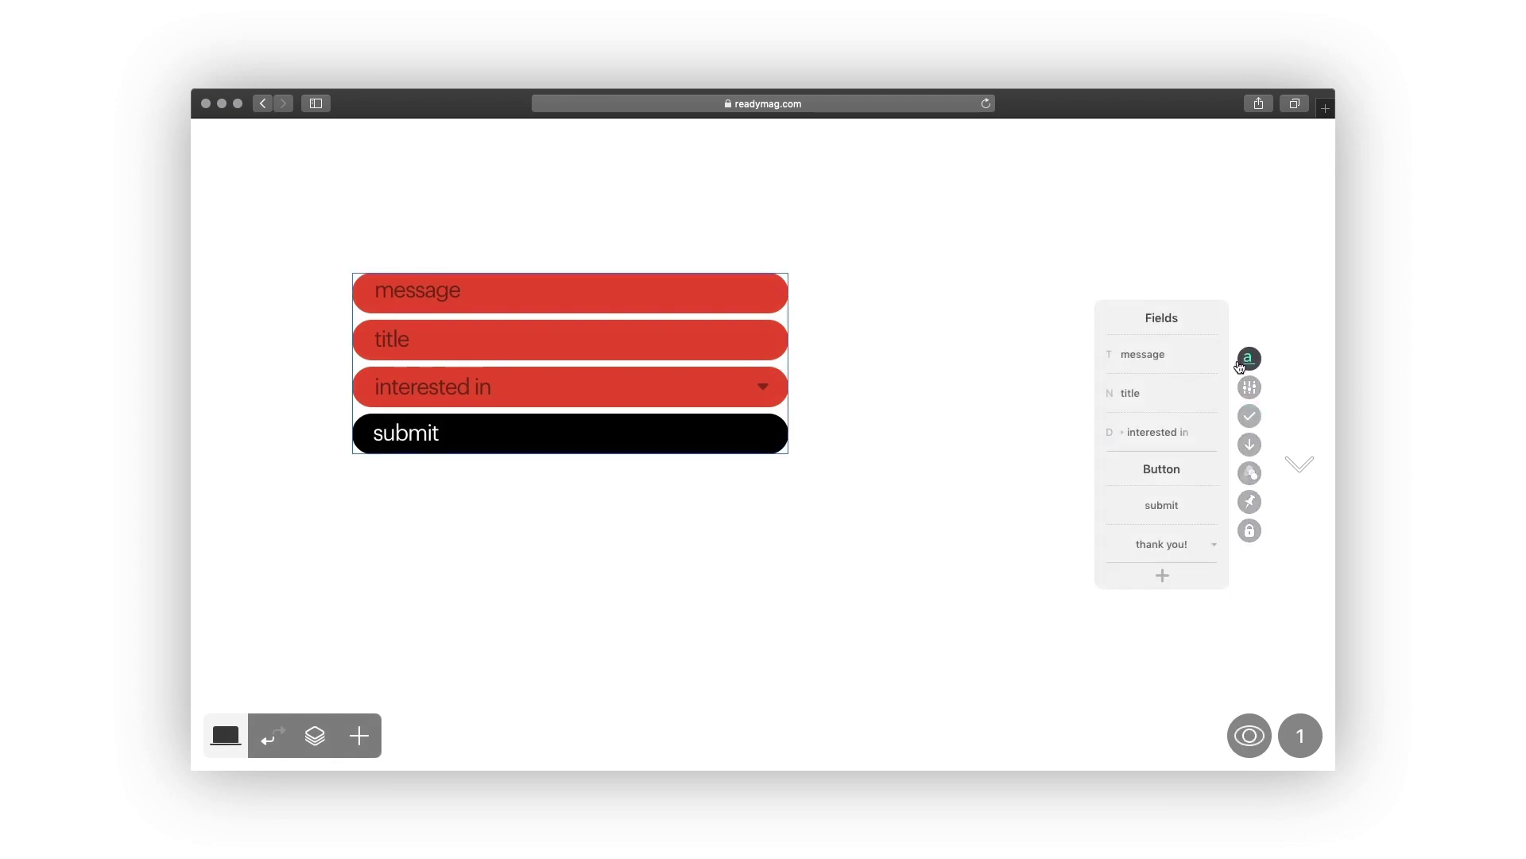
click(1211, 433)
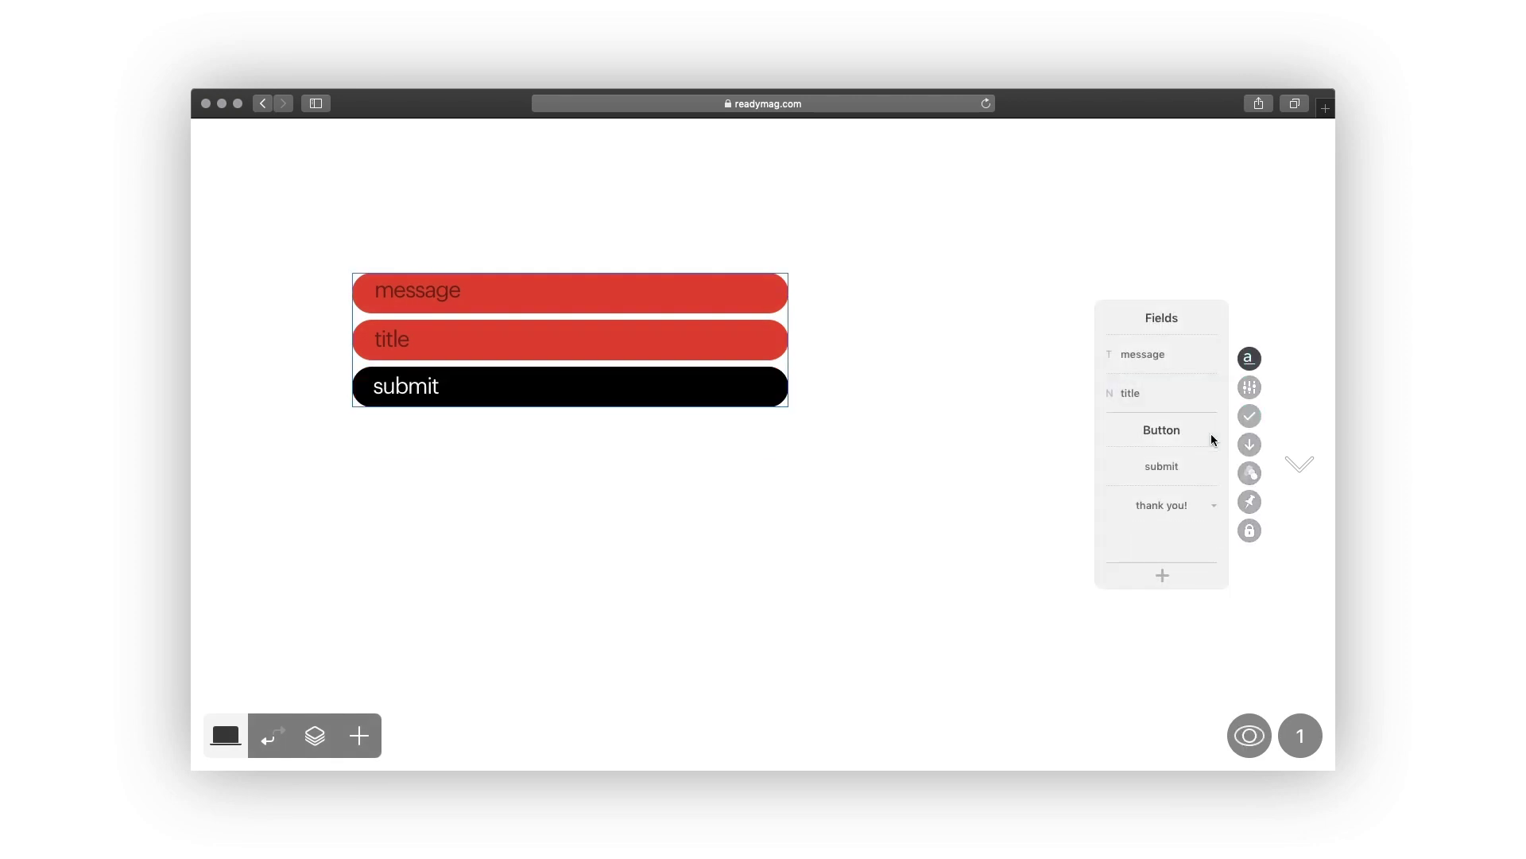
Add a Checkbox field named 'in-store pickup'.
click(1162, 575)
click(1163, 508)
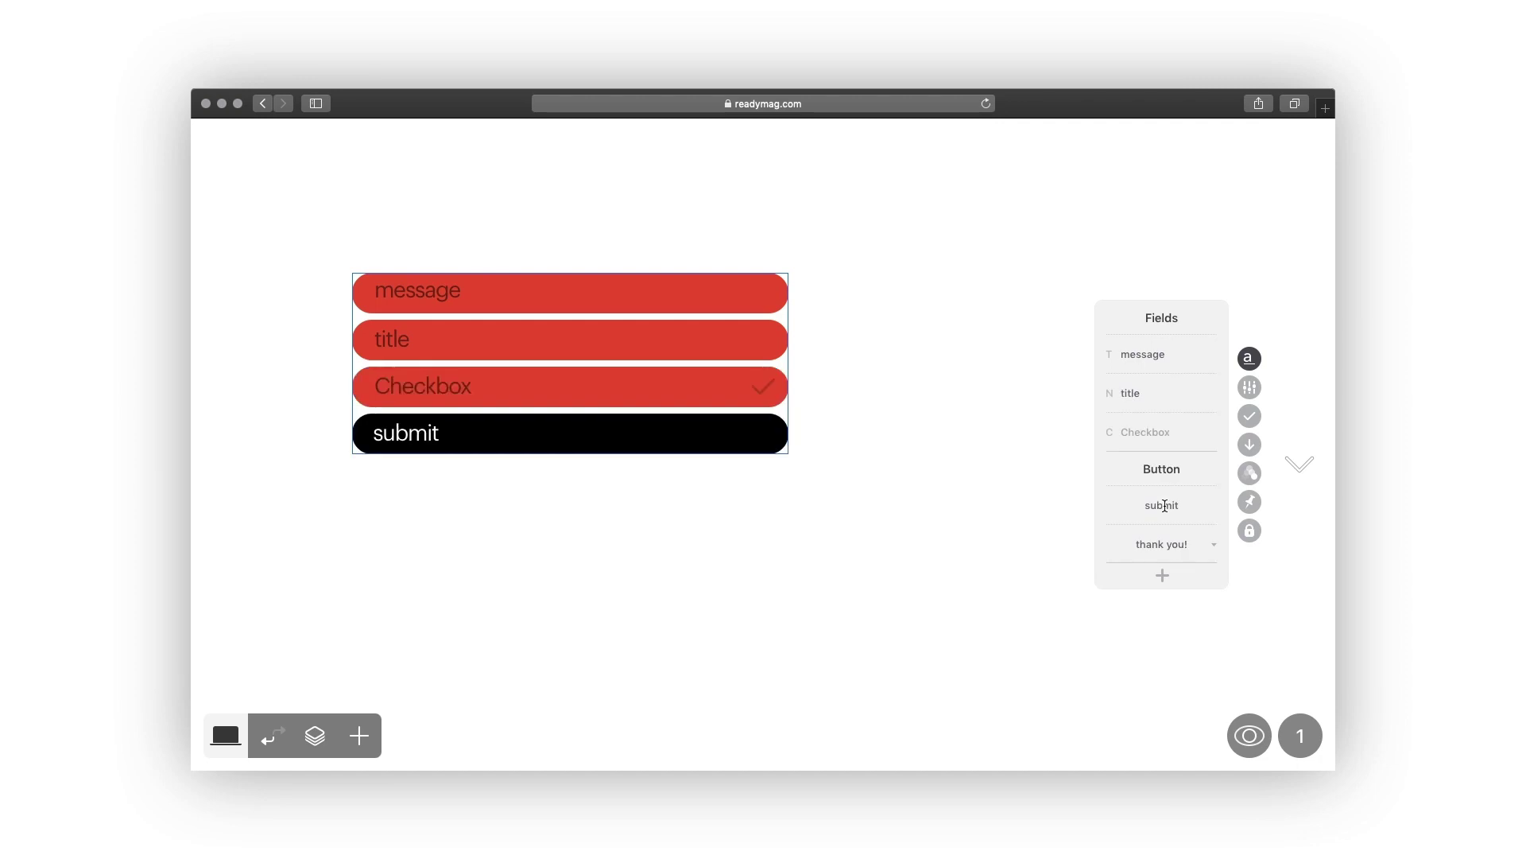
click(1148, 433)
text(in)
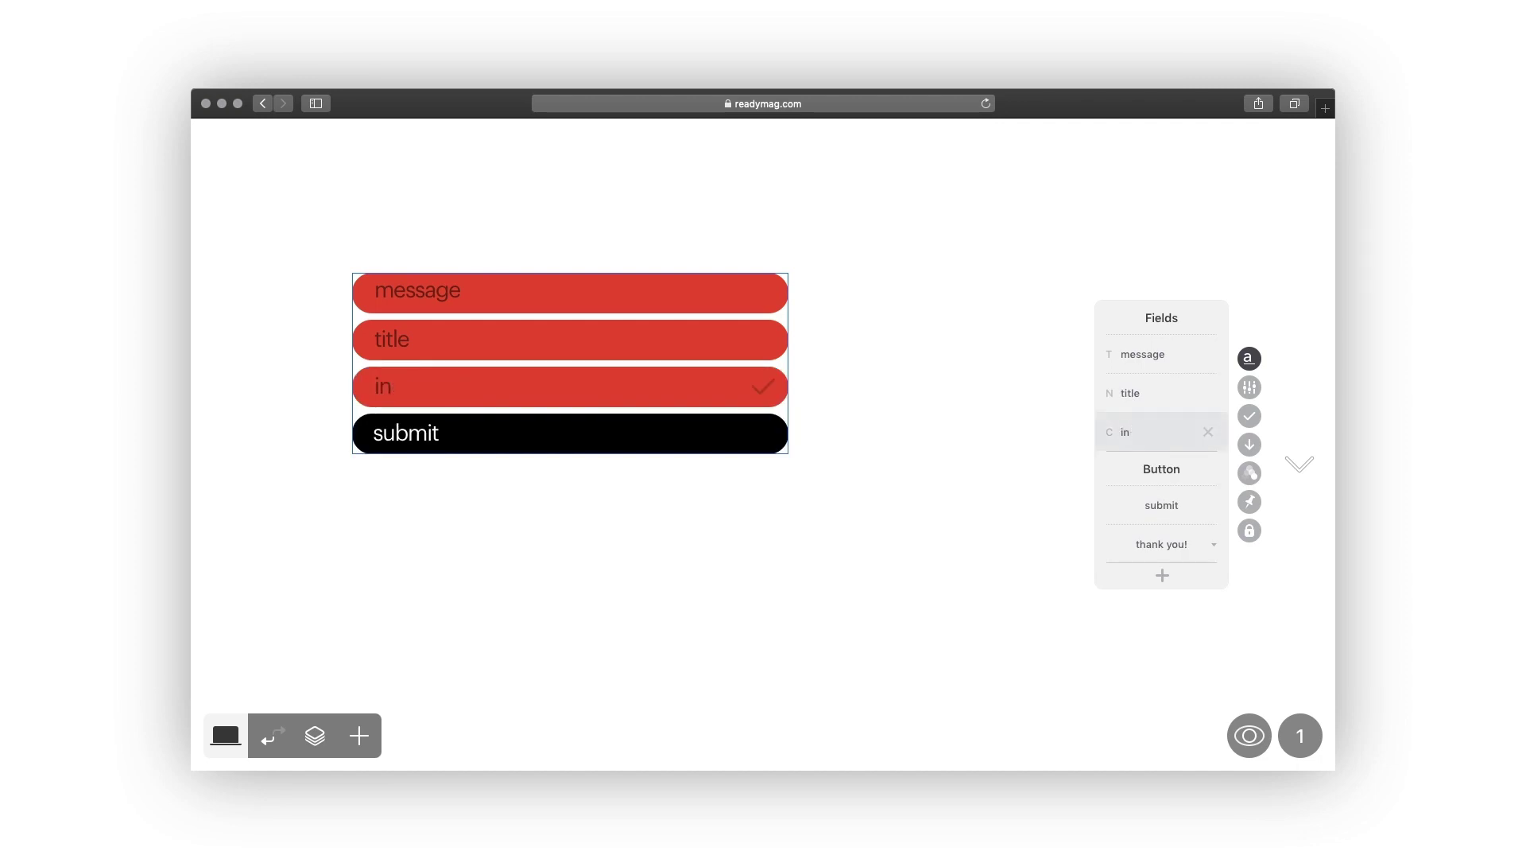
text(-store pickup)
Preview and tick the in-store pickup checkbox, then delete that field.
click(1249, 735)
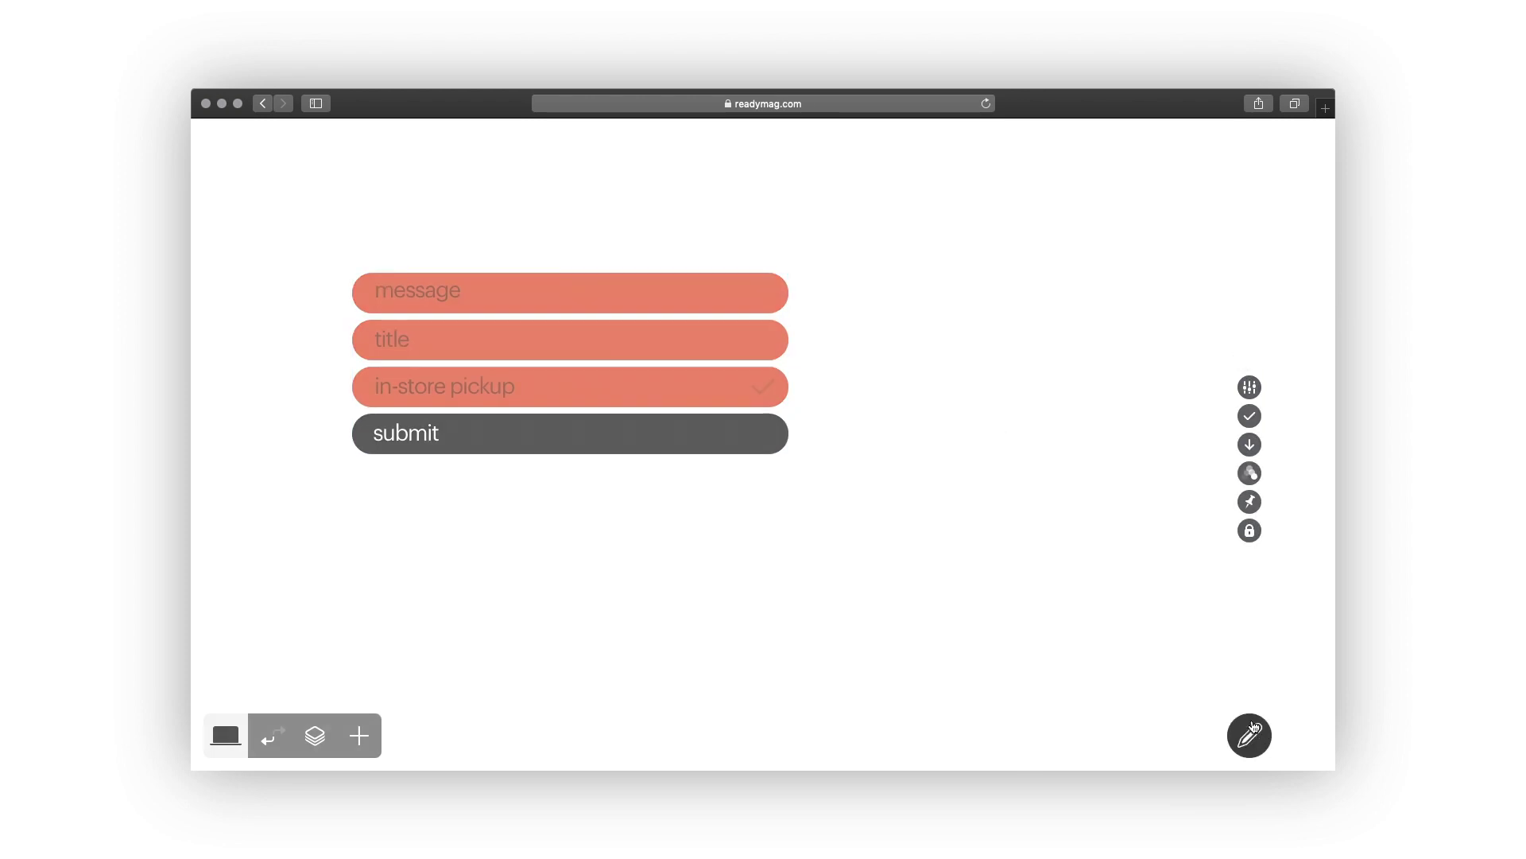
click(765, 388)
click(1250, 735)
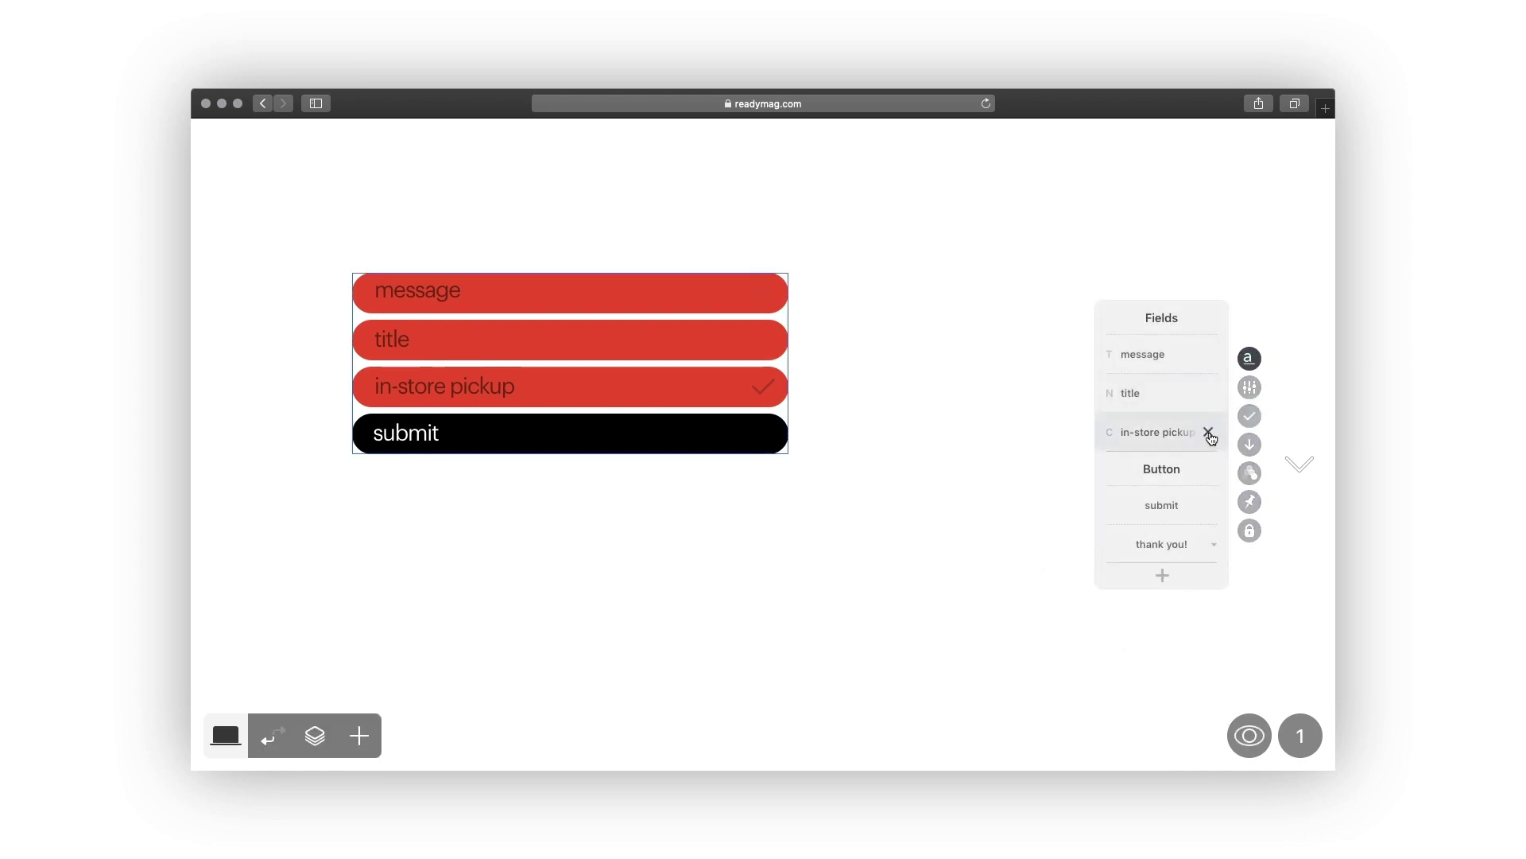
click(1213, 431)
Add a File upload field named 'project'.
click(1162, 575)
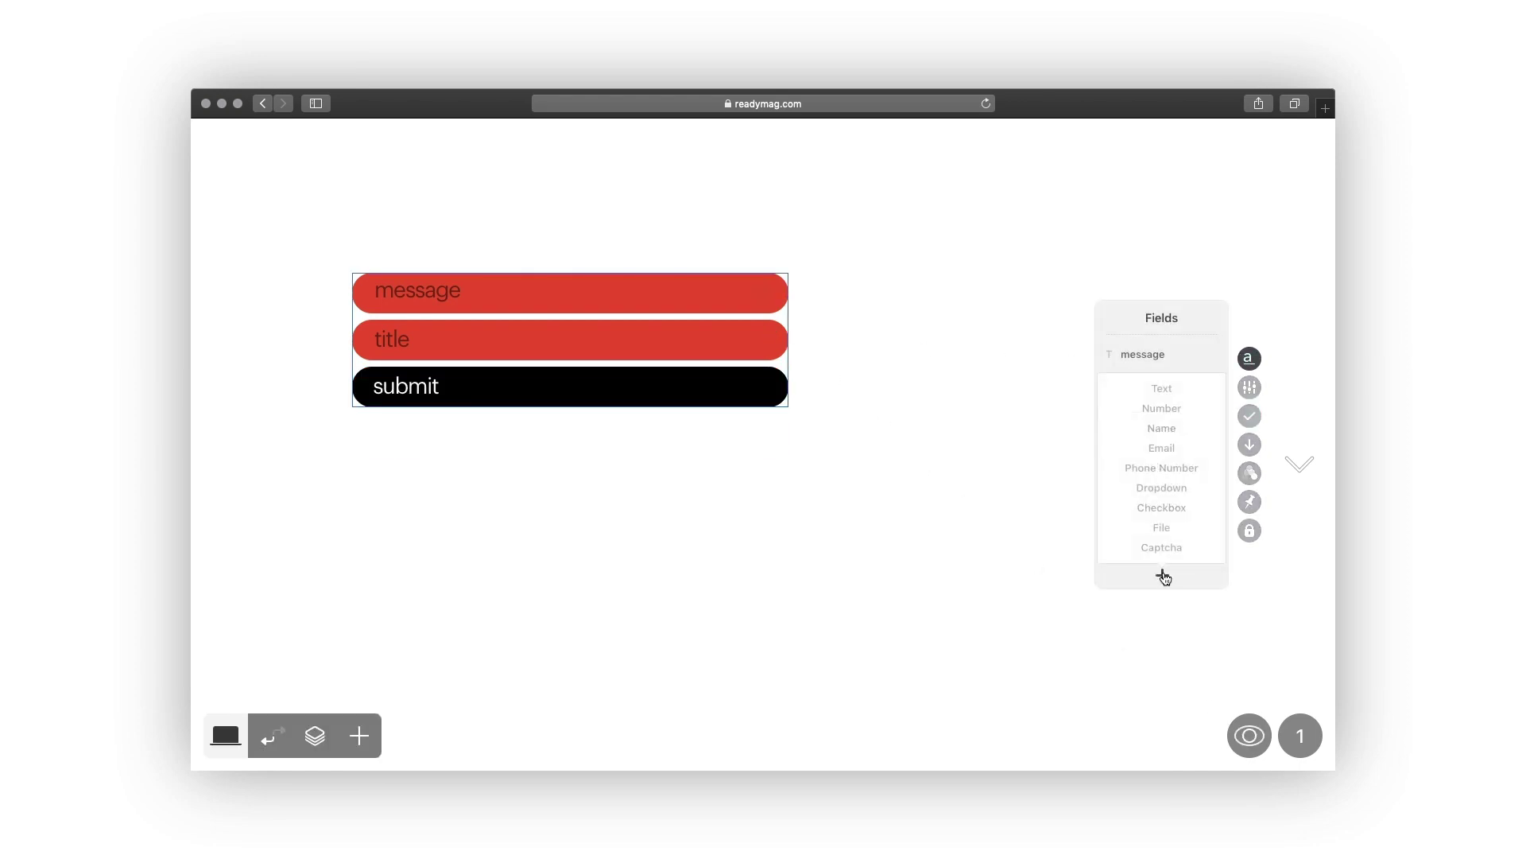
click(1166, 528)
click(1131, 430)
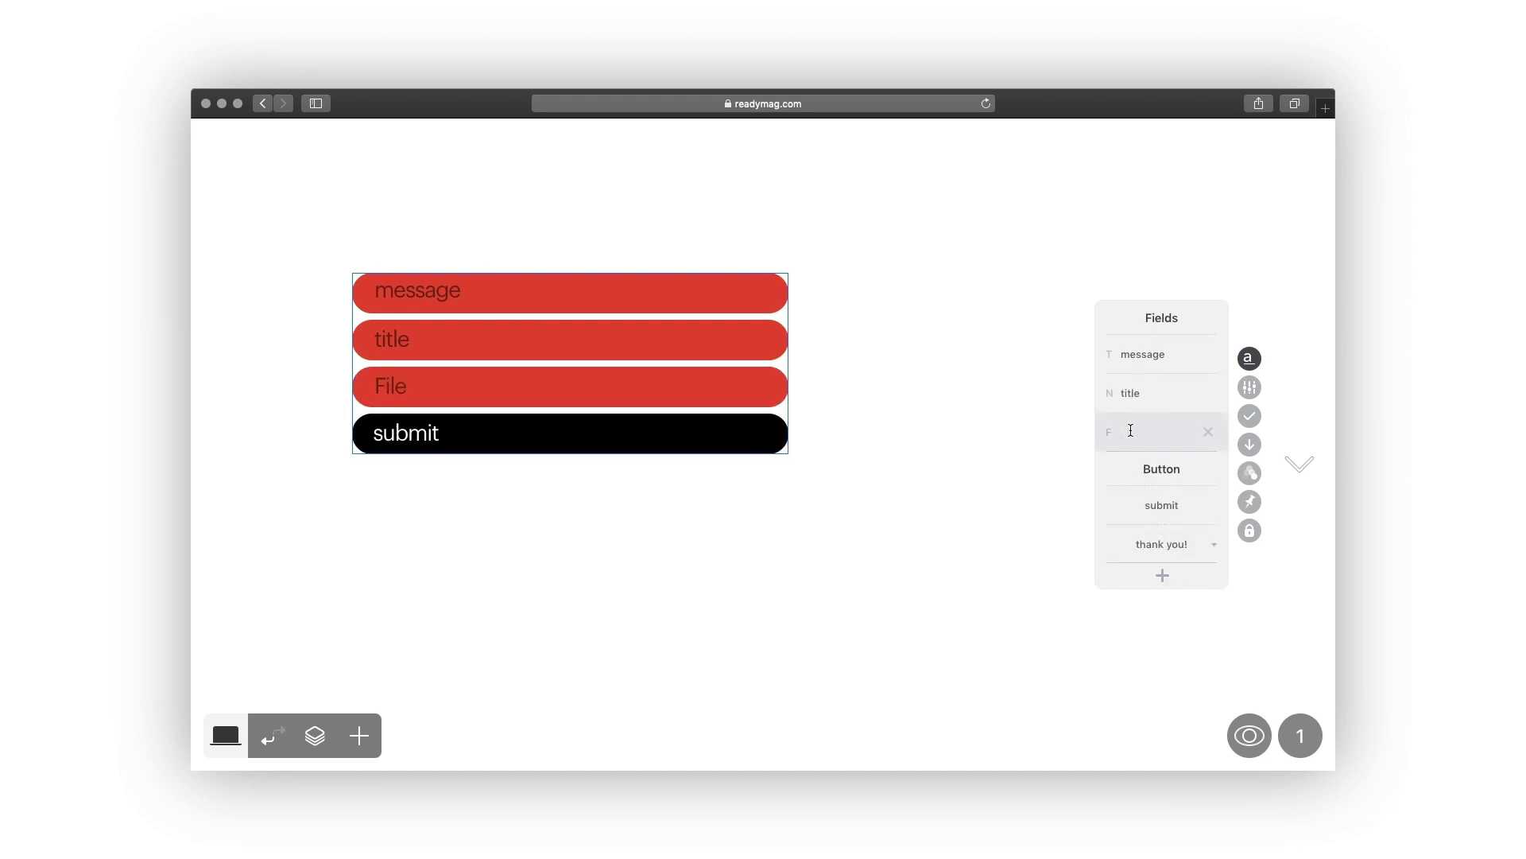
text(project)
In the form's Send Data options, send submissions to a Google sheet named 'form #1'.
click(1249, 357)
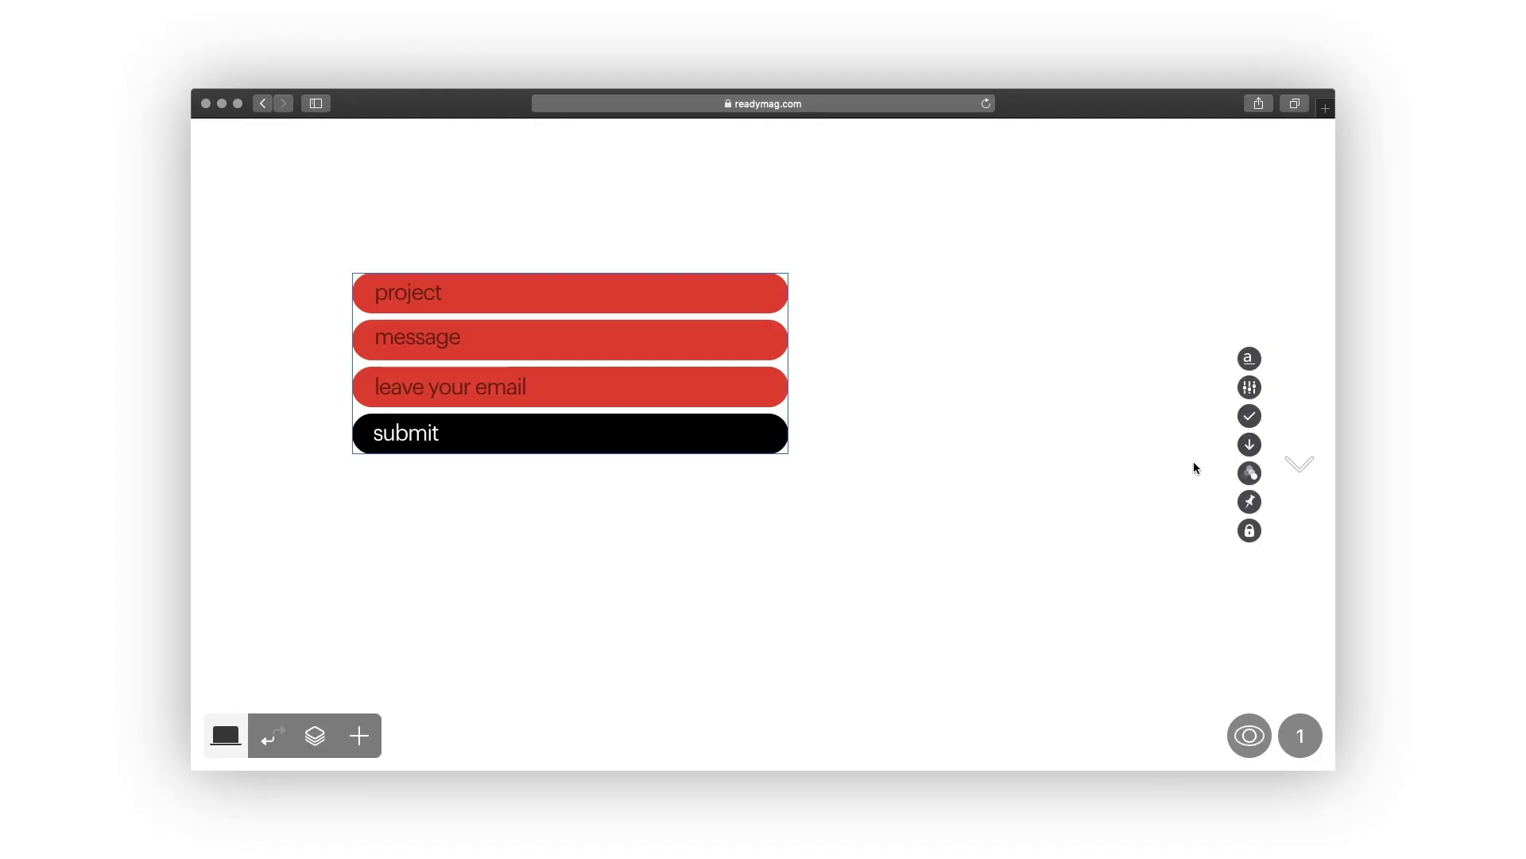
click(1251, 445)
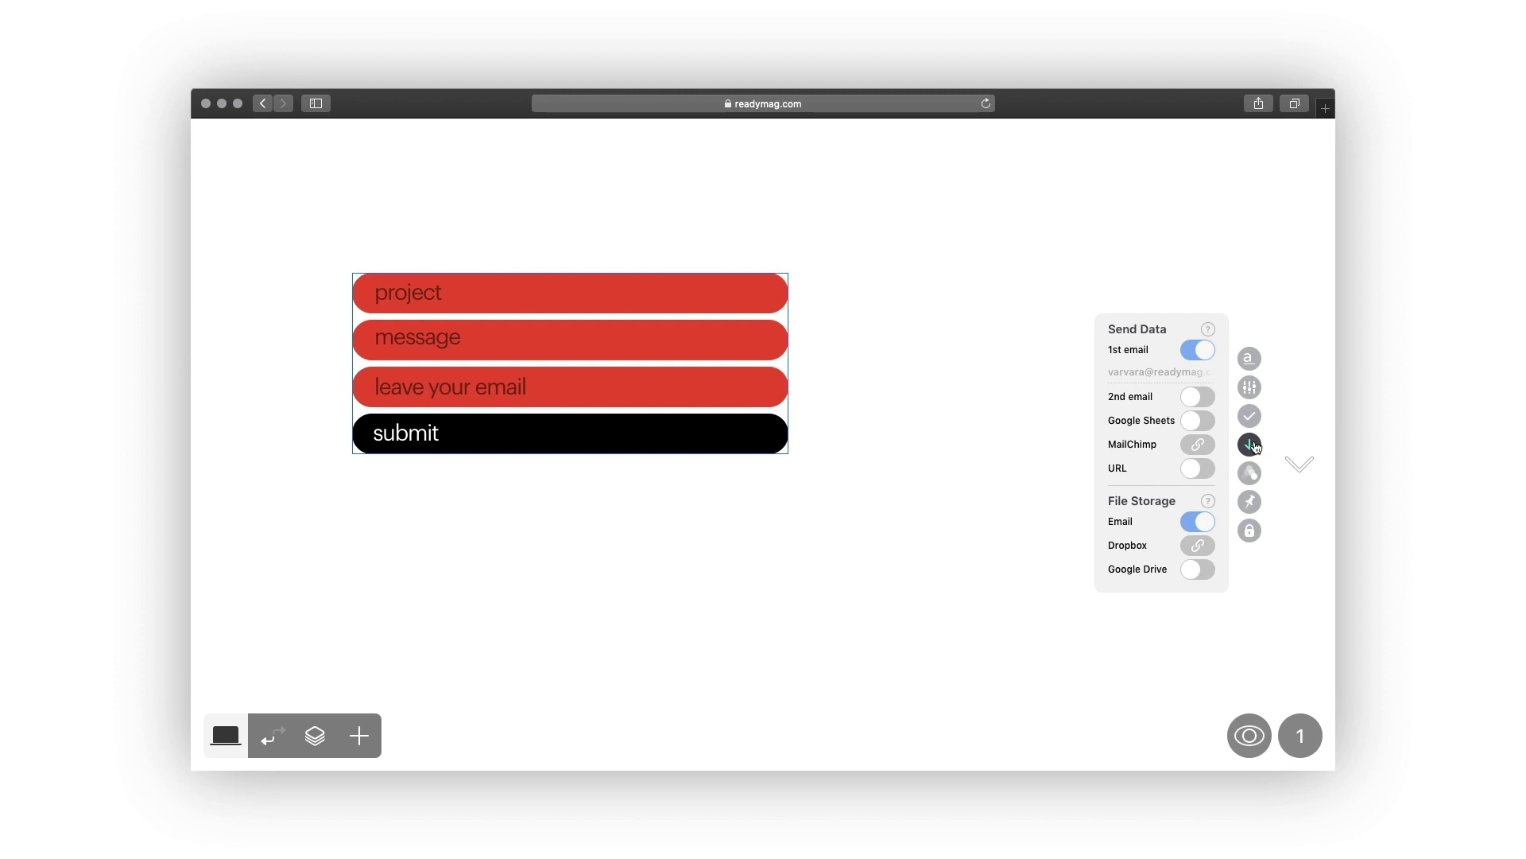
click(1198, 420)
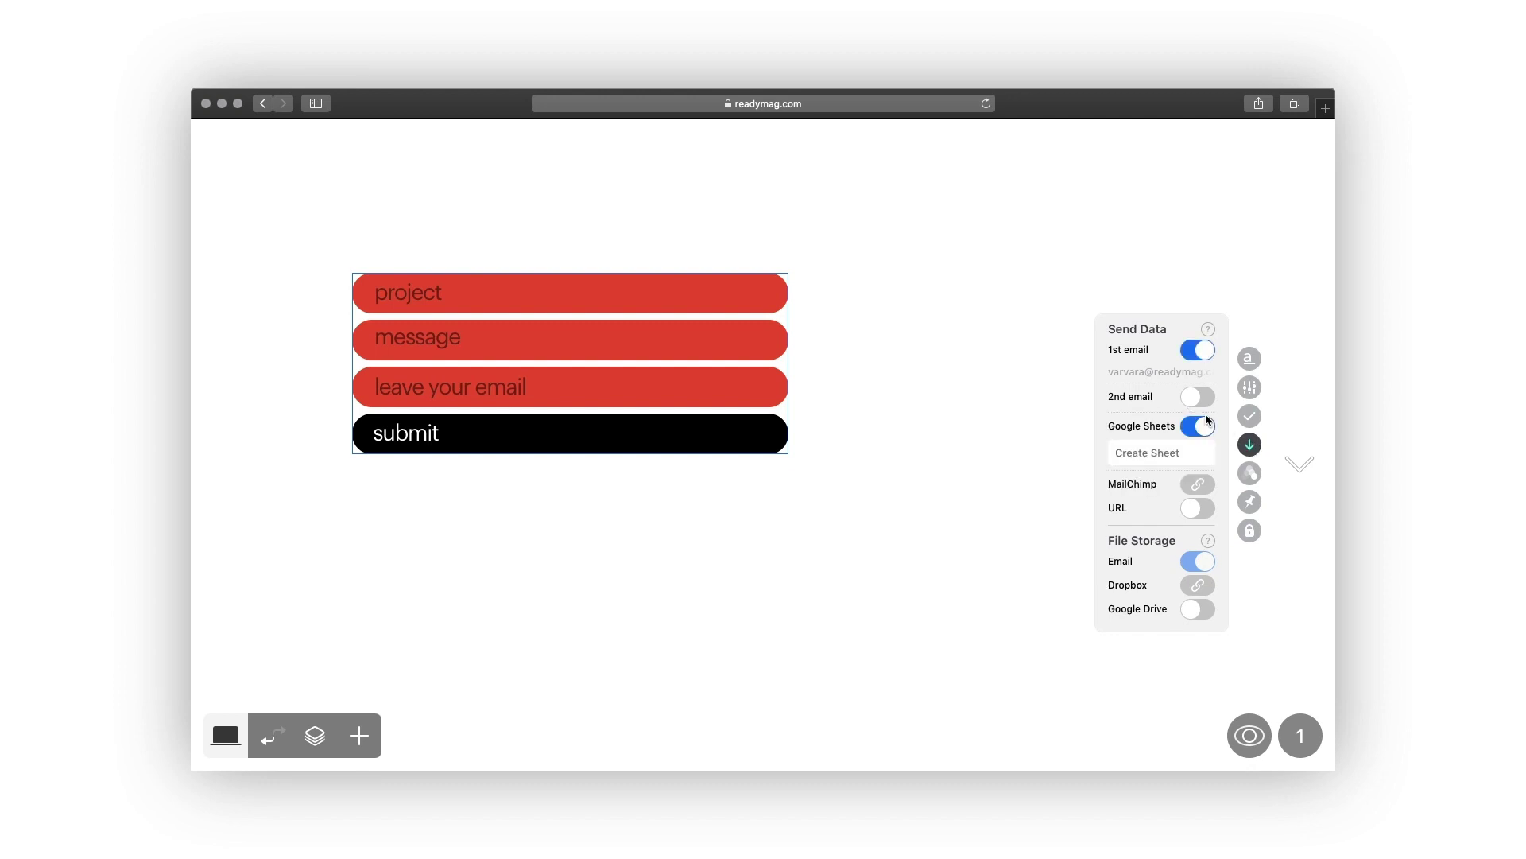
click(1162, 452)
text(form #1)
Turn Google Sheets off and toggle URL delivery on and off, leaving only email.
click(1200, 428)
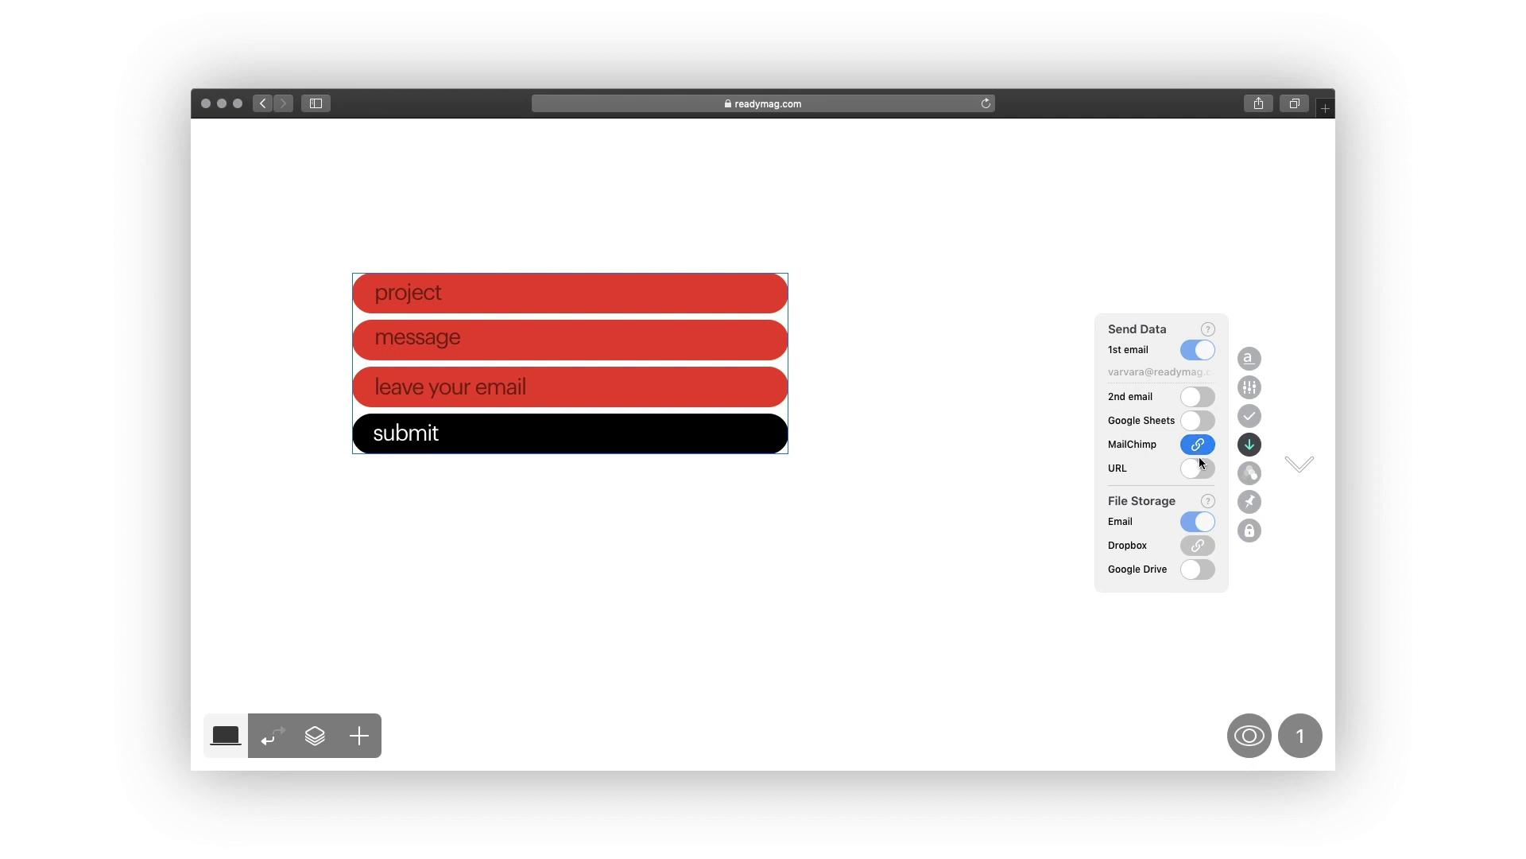
click(1199, 468)
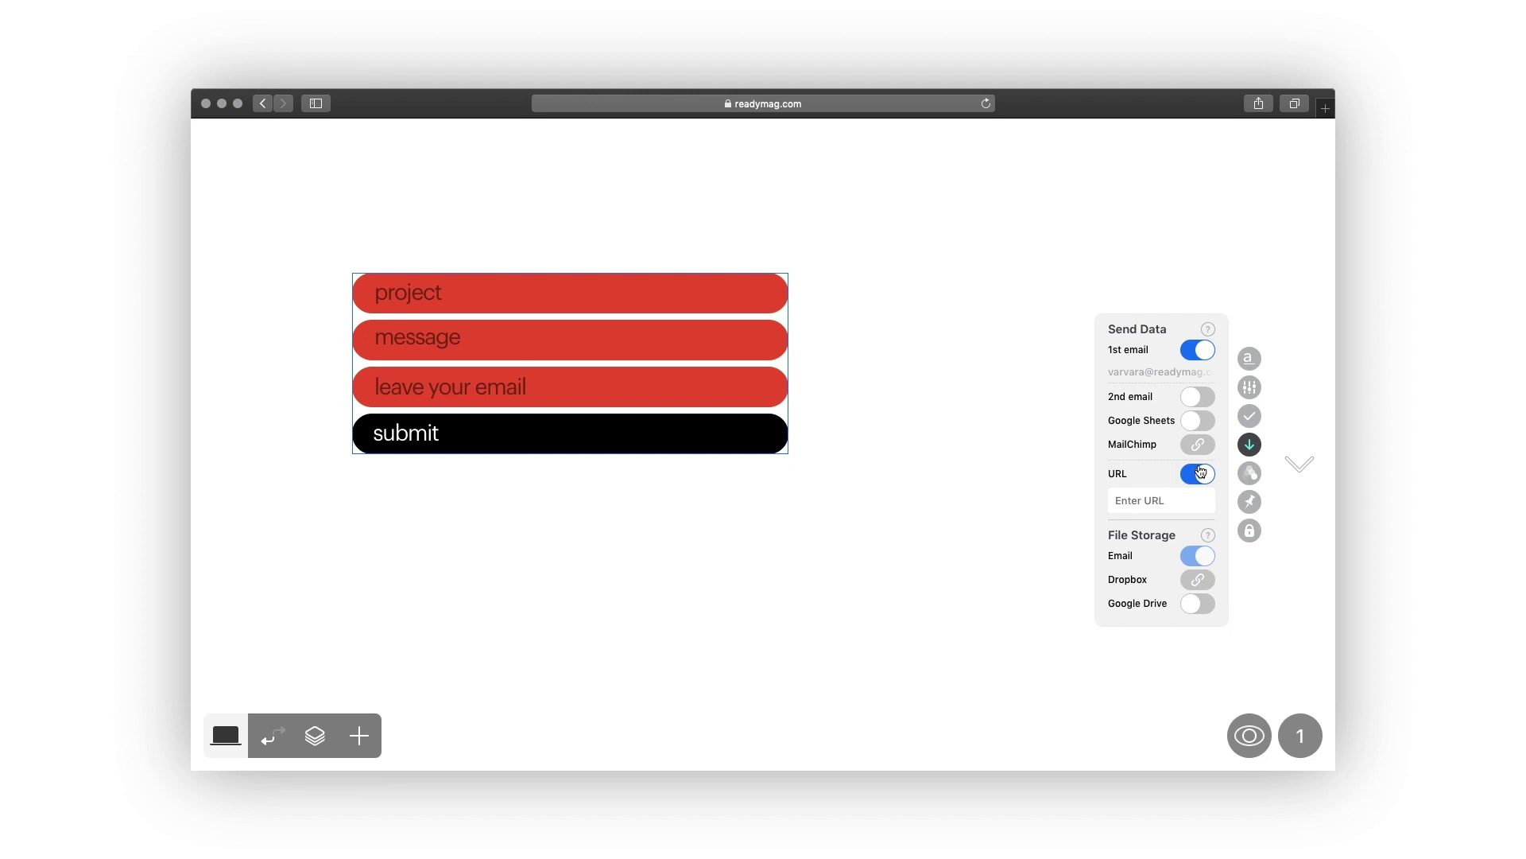
click(1200, 472)
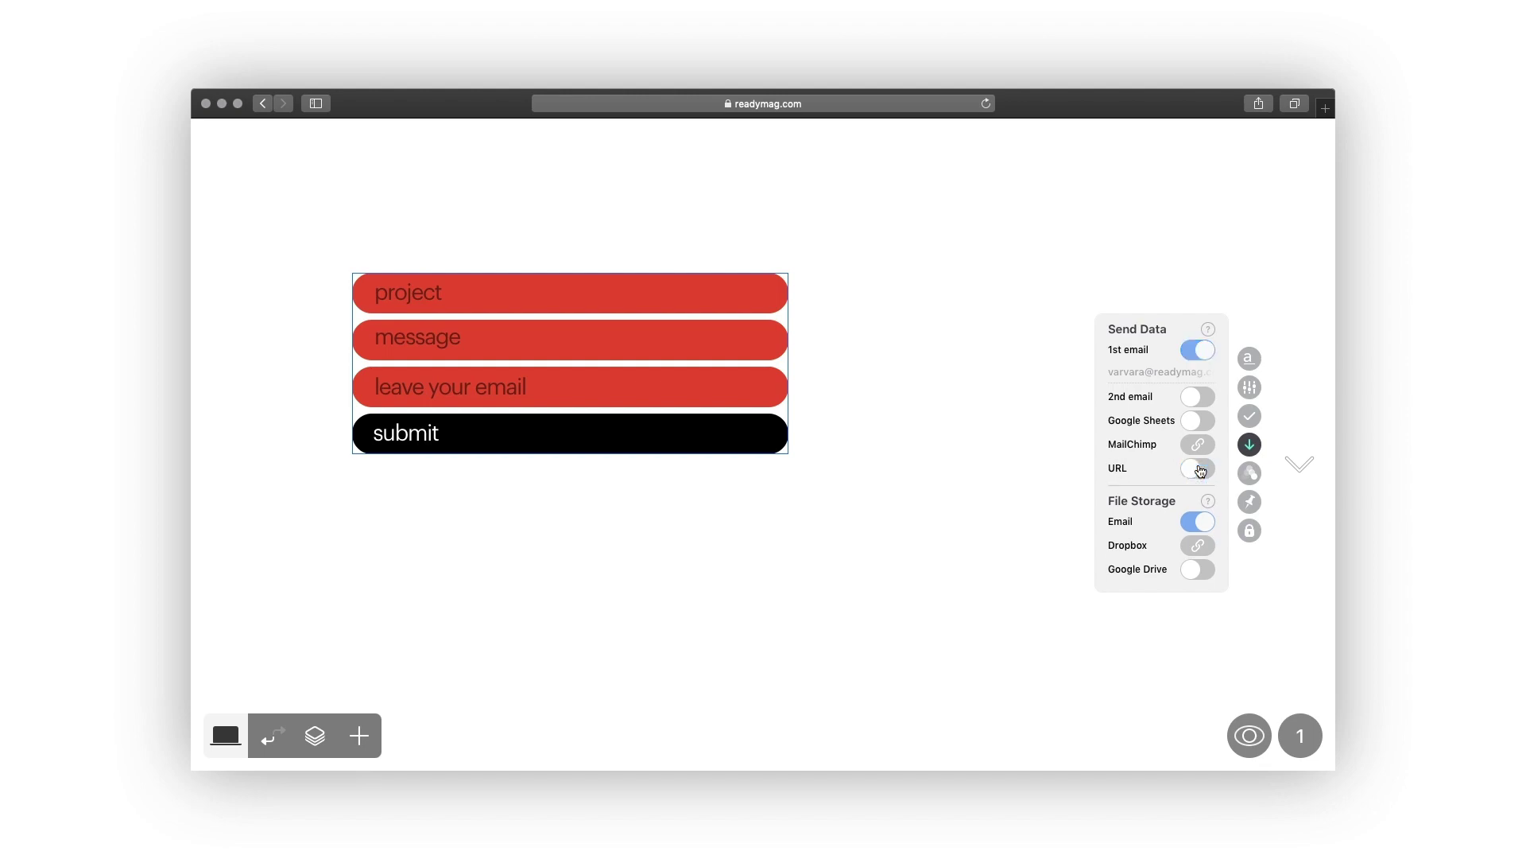